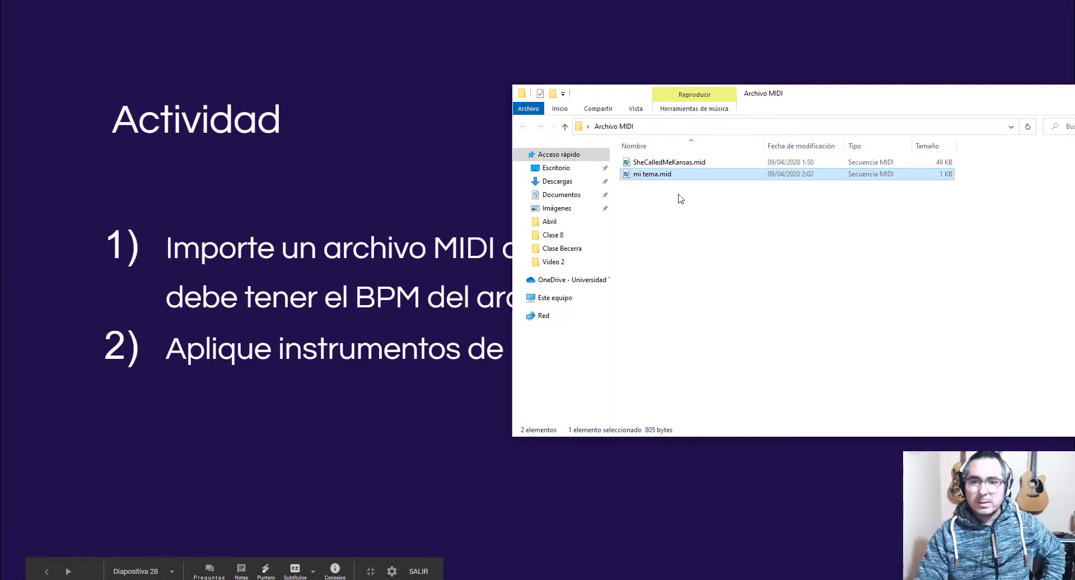
pyautogui.click(697, 193)
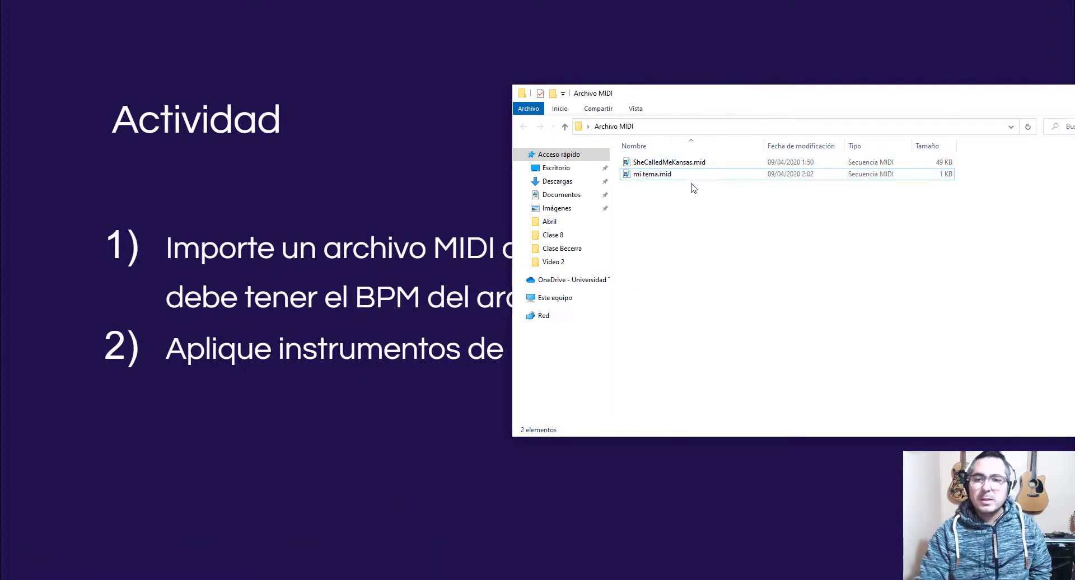
pyautogui.click(669, 162)
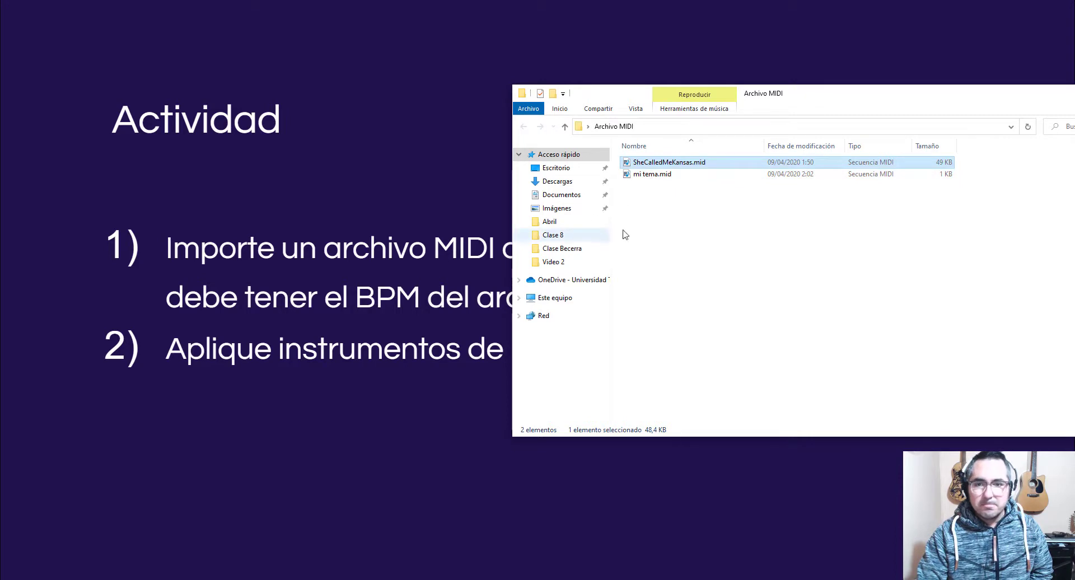
pyautogui.click(658, 175)
pyautogui.click(661, 164)
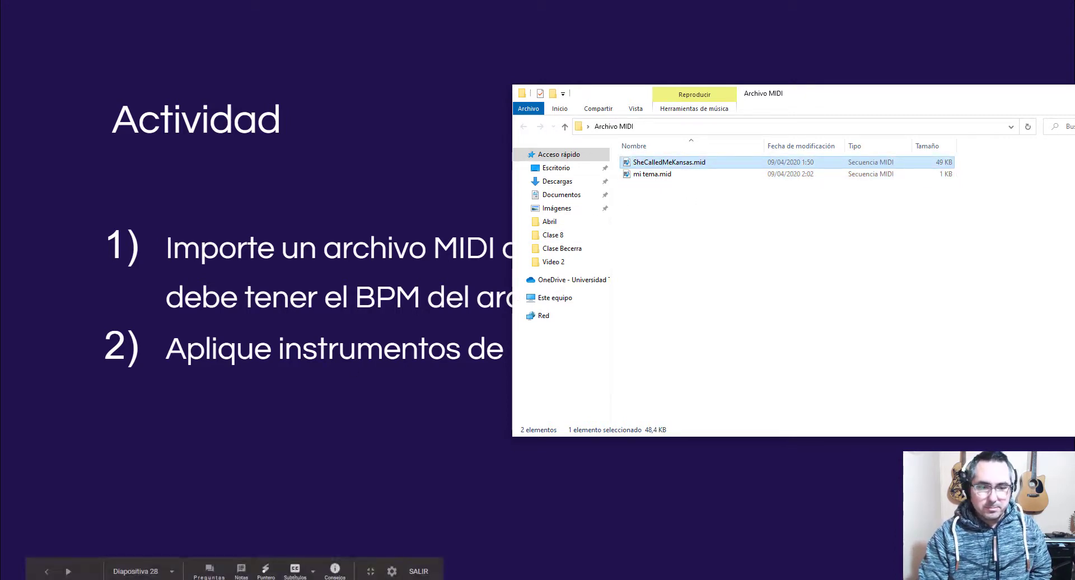
# - Switch to Cubase and import SheCalledMeKansas.mid from the Archivo MIDI folder on the desktop into the current project, without creating a new one
pyautogui.hotkey('alt', 'Tab')
pyautogui.click(32, 7)
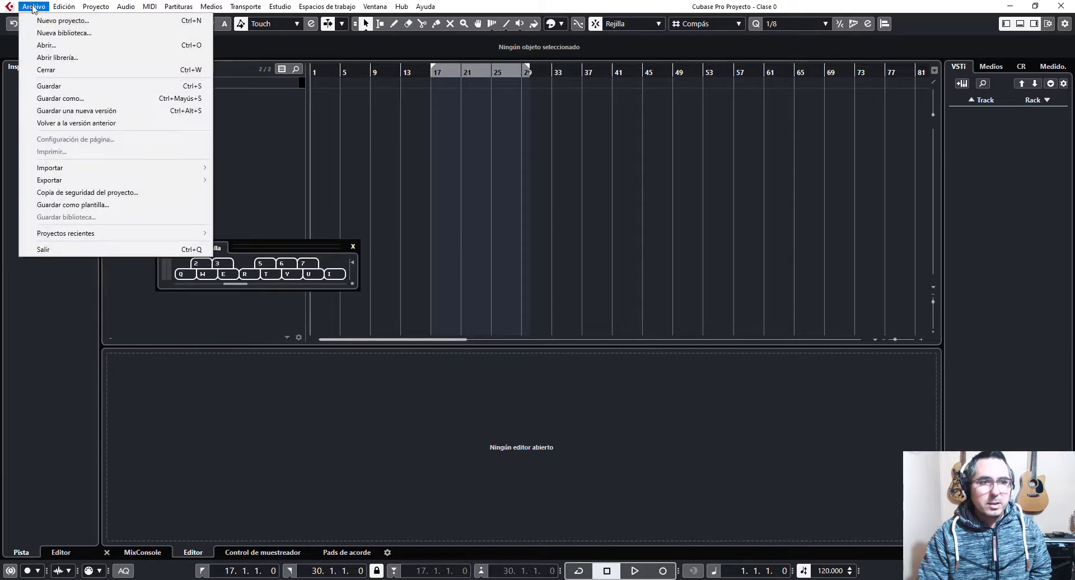
pyautogui.moveTo(84, 171)
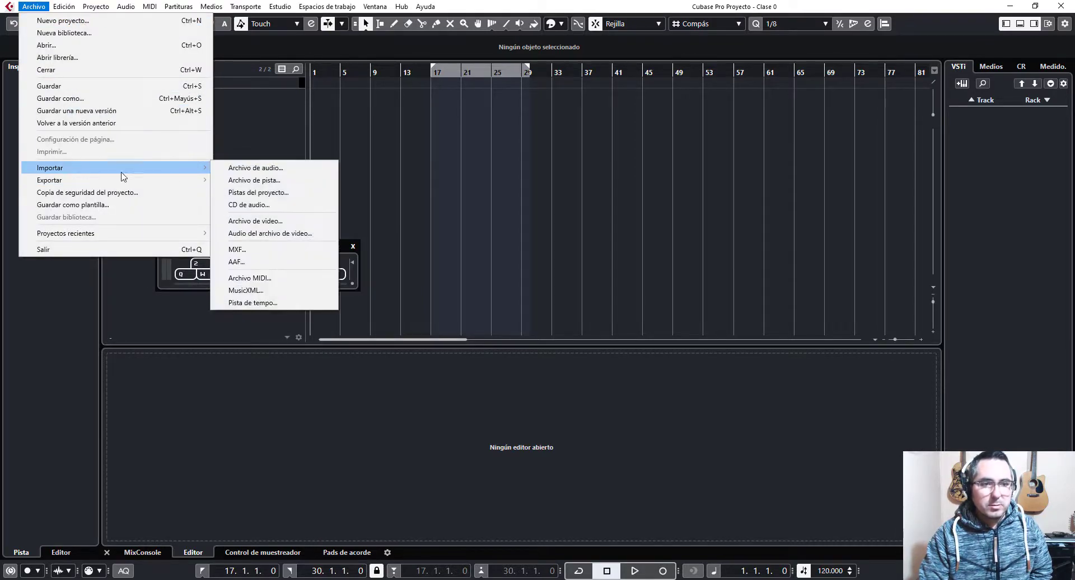
pyautogui.click(250, 279)
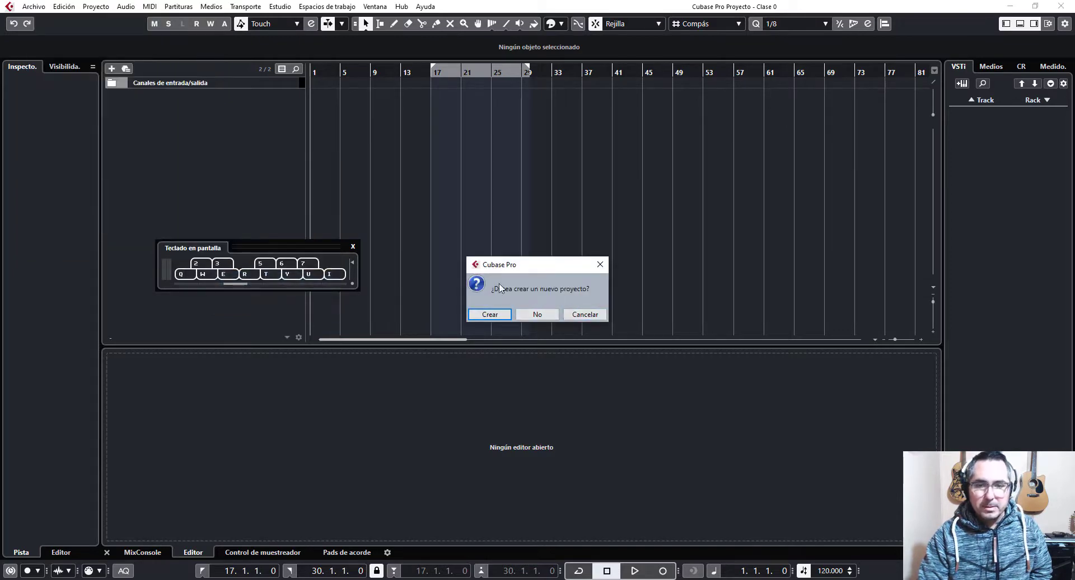
pyautogui.click(538, 314)
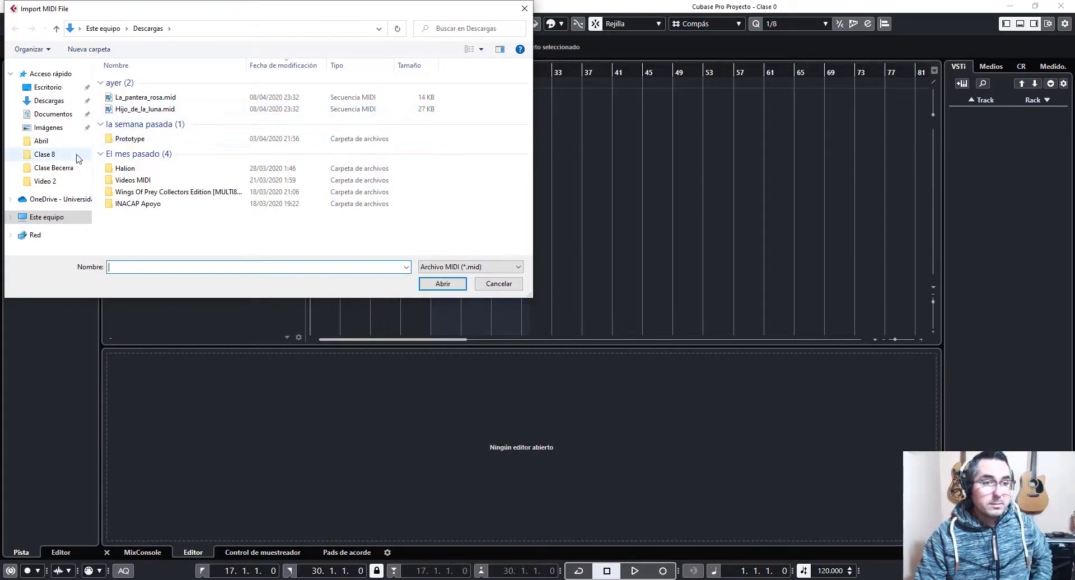
pyautogui.click(49, 88)
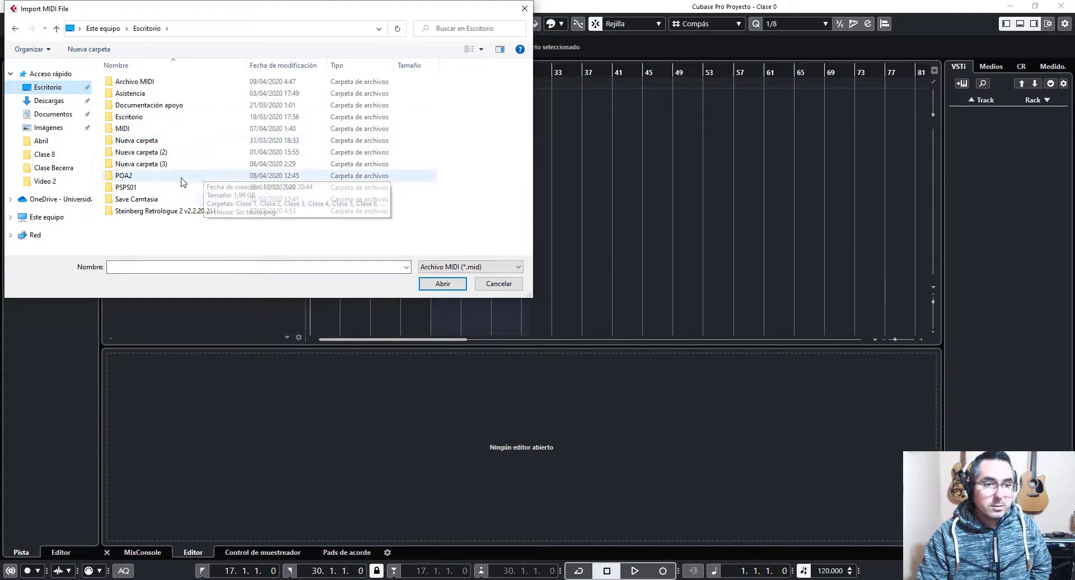
pyautogui.doubleClick(149, 83)
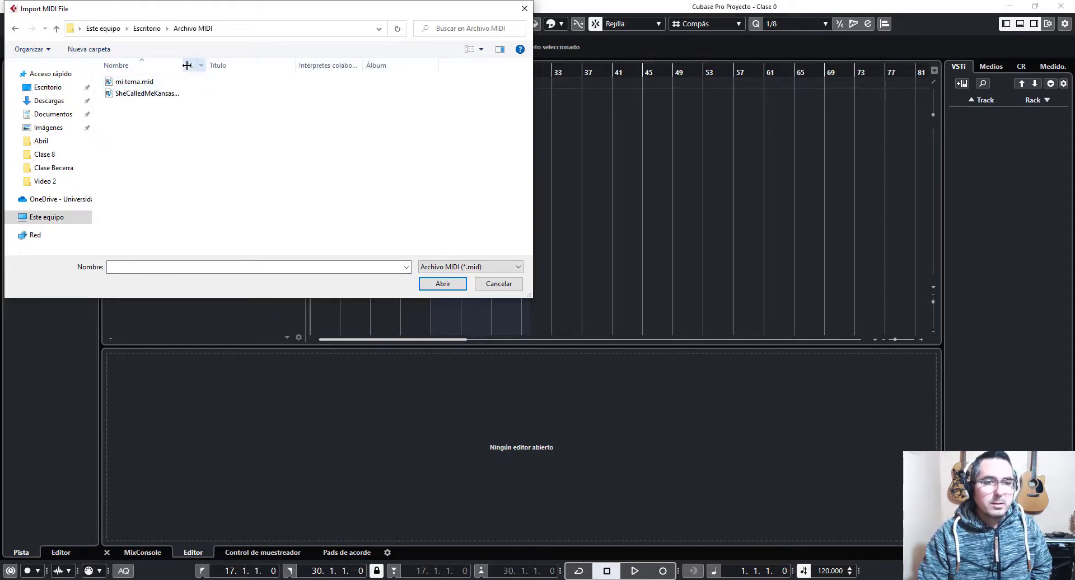
pyautogui.moveTo(184, 69); pyautogui.dragTo(284, 67)
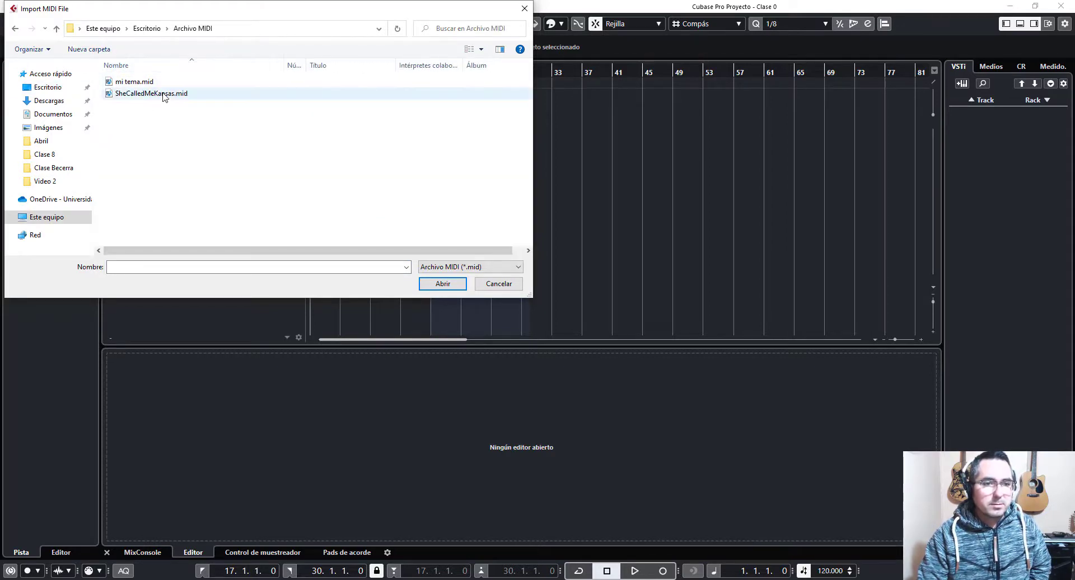
pyautogui.doubleClick(162, 94)
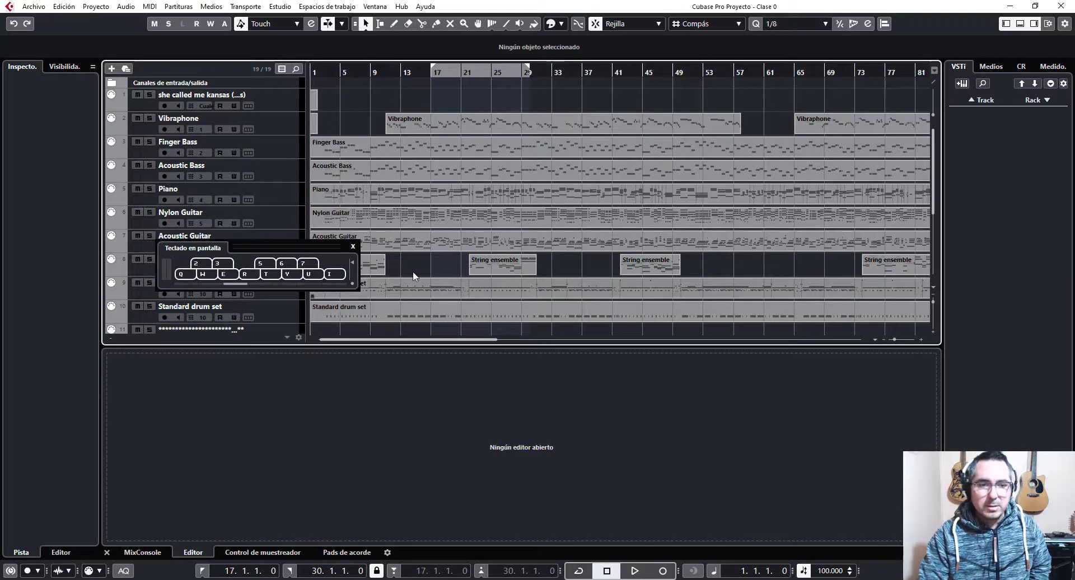
# - Play the imported song from near its beginning twice to hear all the MIDI tracks together at their tempo
pyautogui.moveTo(333, 70); pyautogui.dragTo(306, 66)
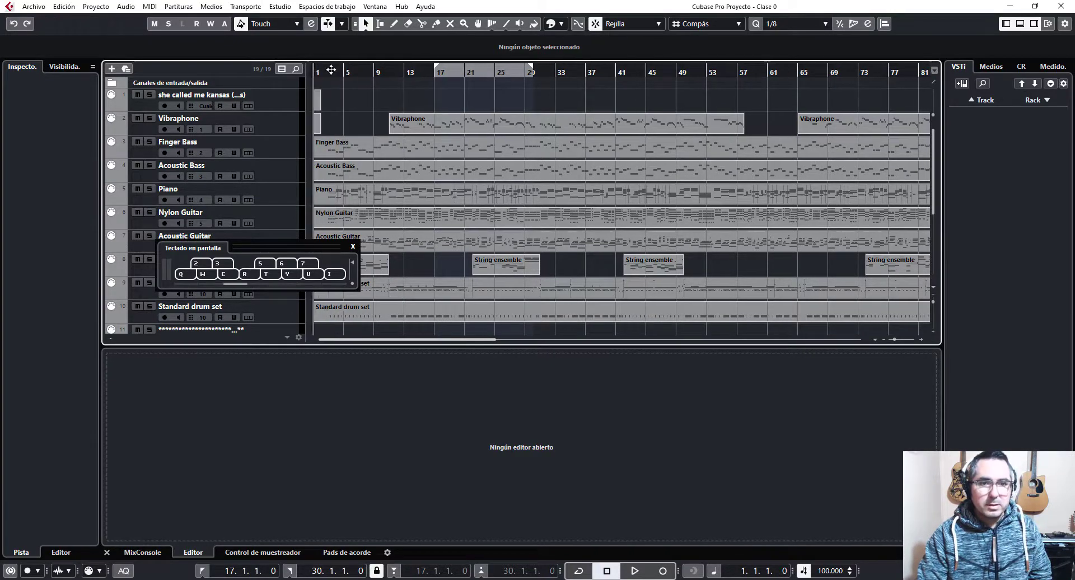
pyautogui.doubleClick(329, 72)
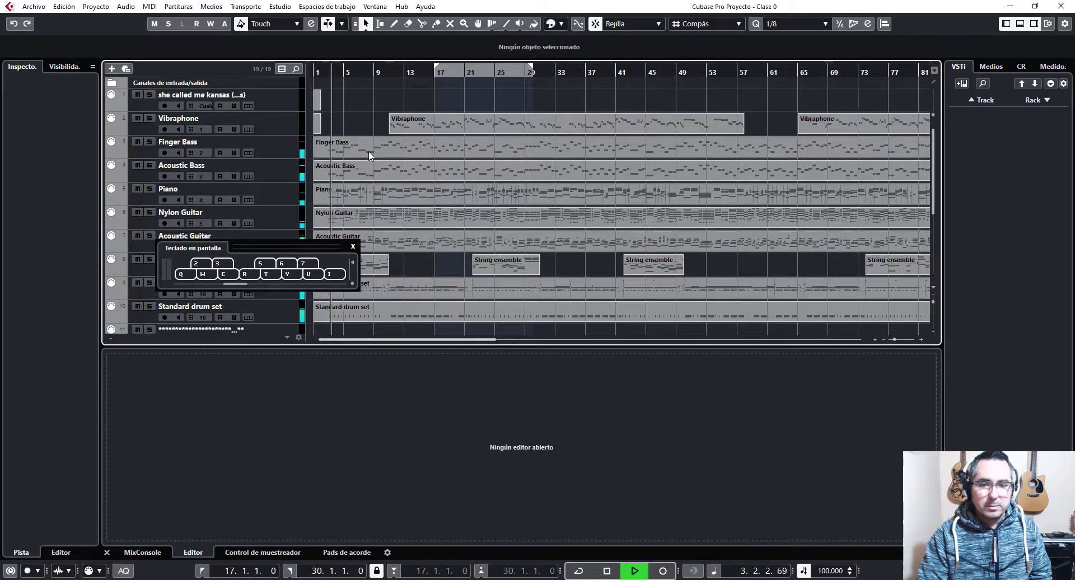
pyautogui.press('space')
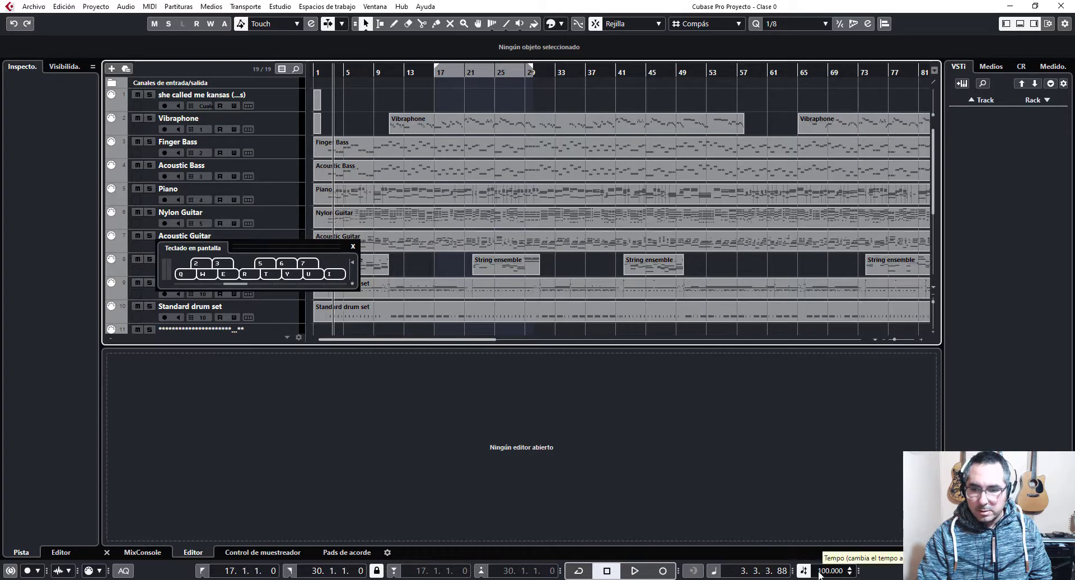
pyautogui.click(320, 70)
pyautogui.press('space')
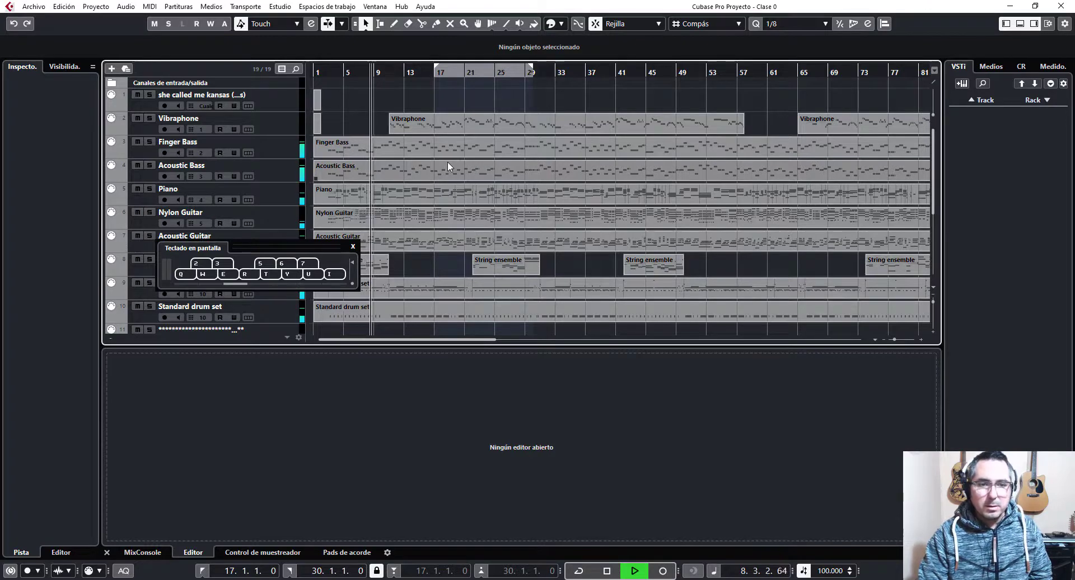
pyautogui.press('space')
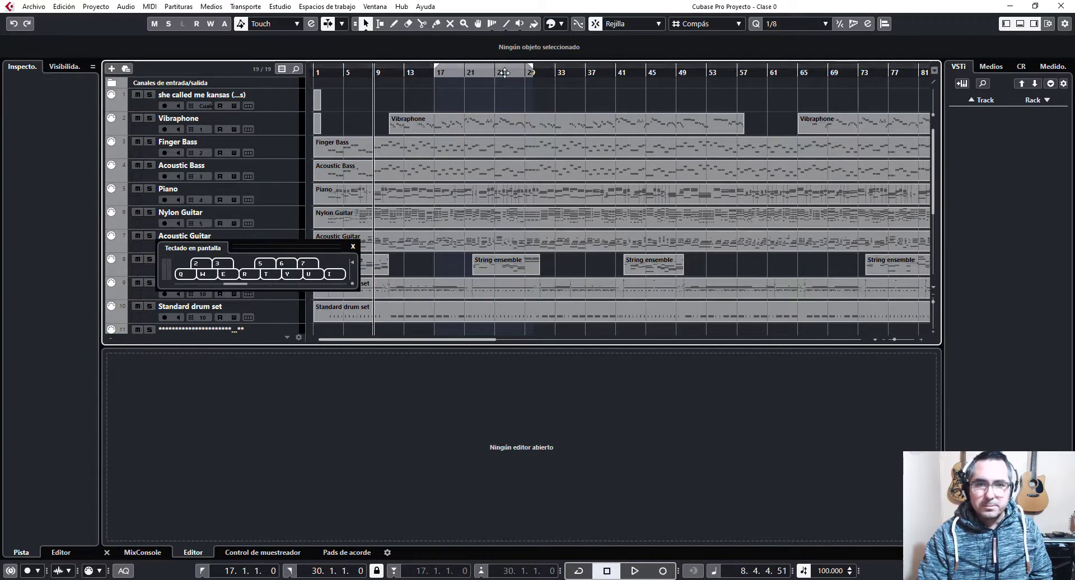
# - Select all the imported MIDI parts and shift them together so they start at about beat 3 of bar 1
pyautogui.moveTo(323, 71); pyautogui.dragTo(299, 106)
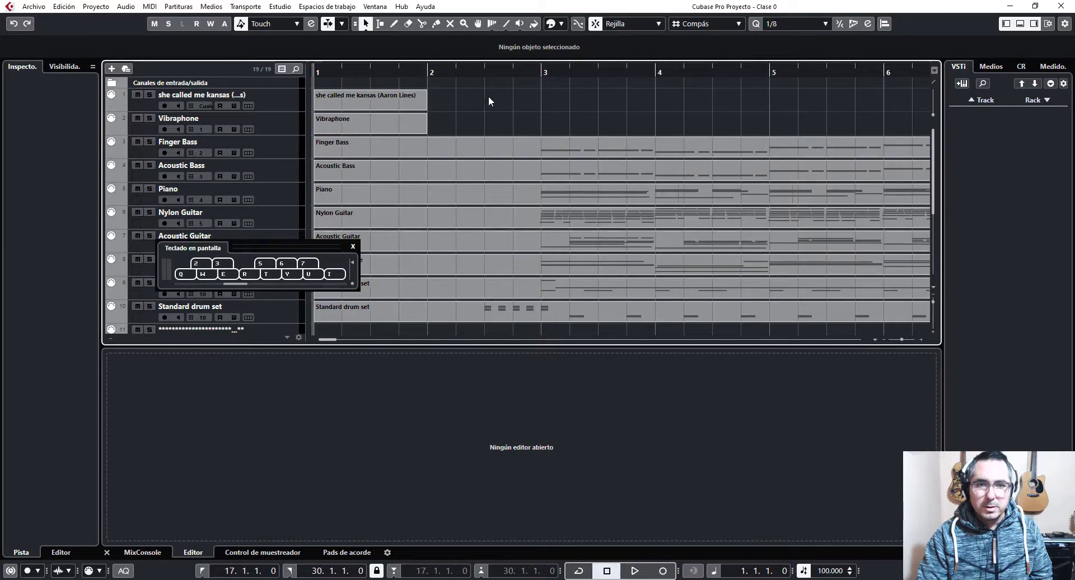
pyautogui.moveTo(428, 73); pyautogui.dragTo(435, 33)
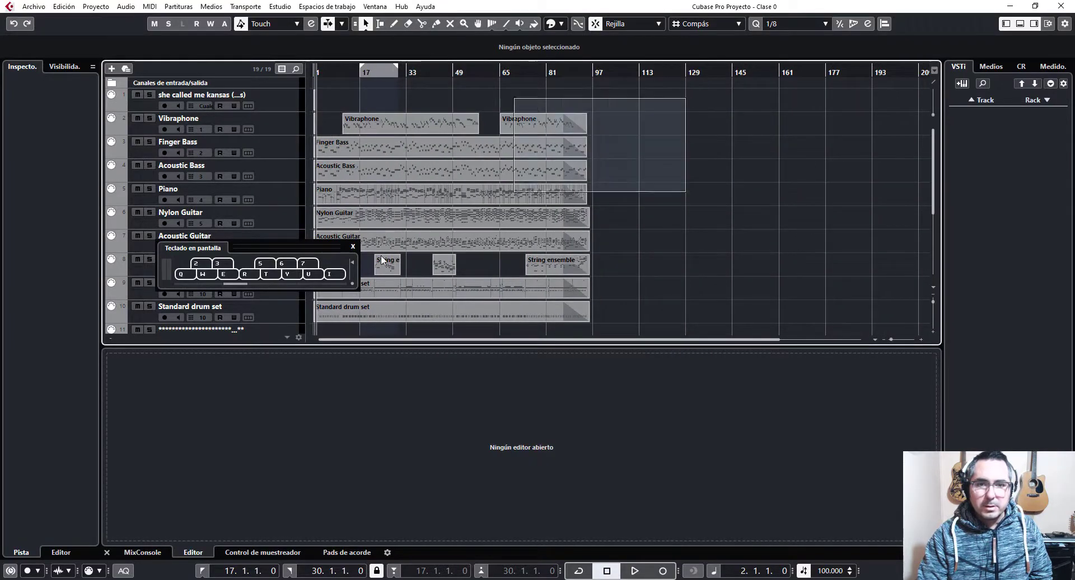
pyautogui.scroll(-5, 446, 227)
pyautogui.moveTo(82, 360); pyautogui.dragTo(83, 361)
pyautogui.scroll(5, 438, 280)
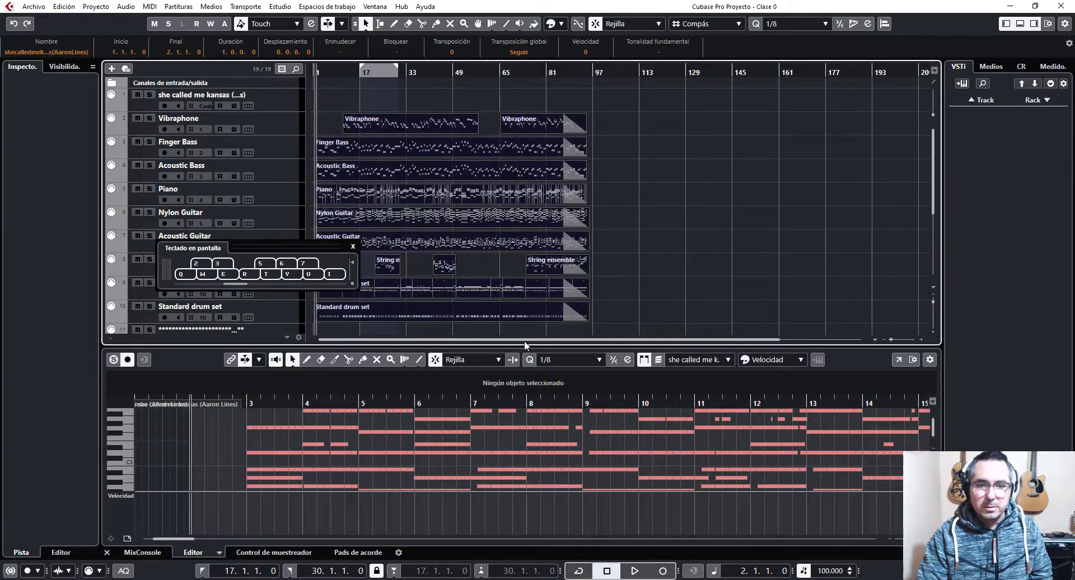
pyautogui.moveTo(330, 68); pyautogui.dragTo(296, 120)
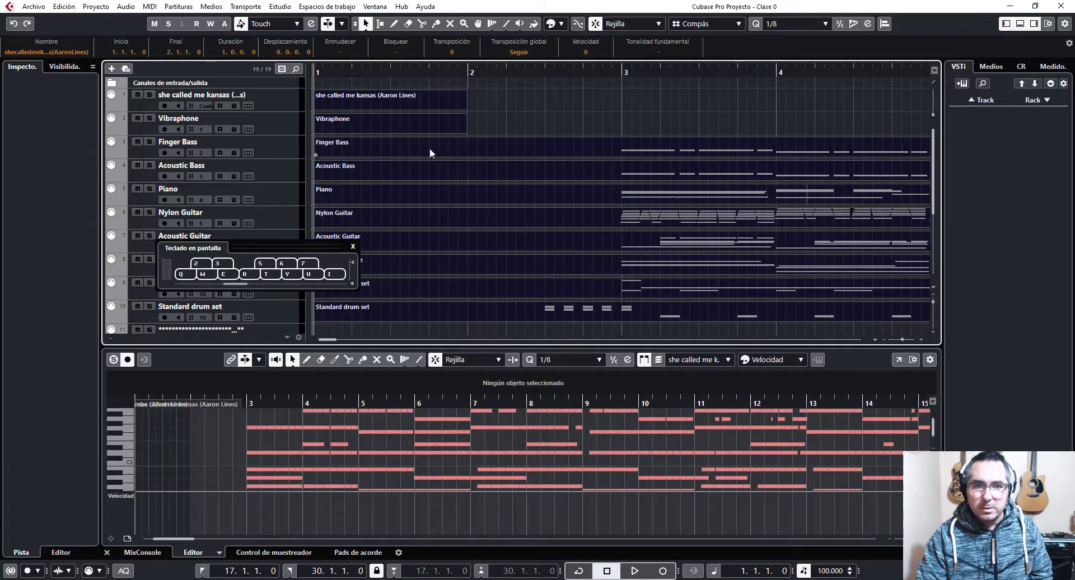
pyautogui.moveTo(428, 148); pyautogui.dragTo(479, 148)
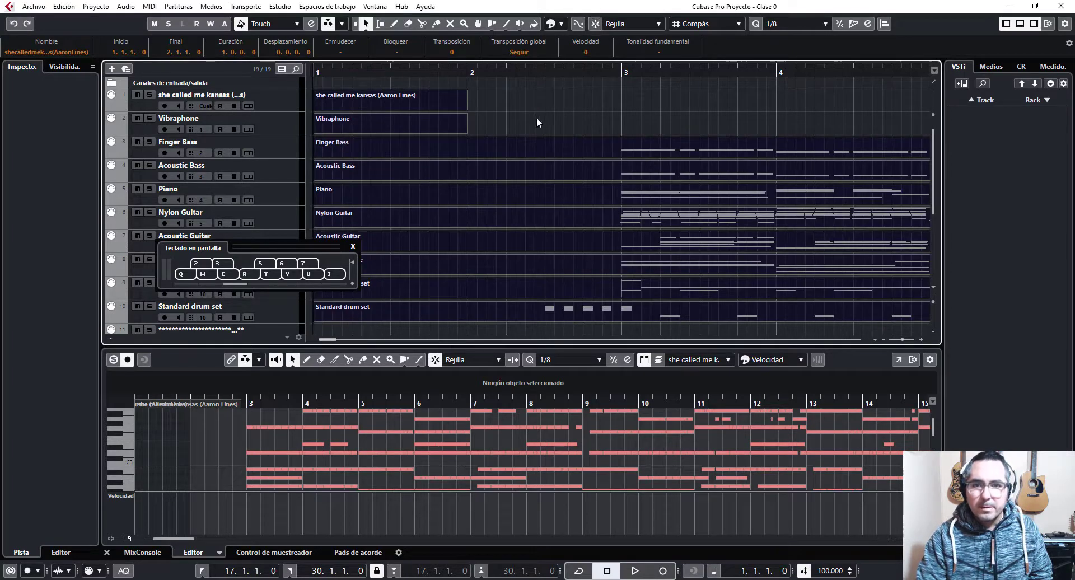
pyautogui.moveTo(481, 142); pyautogui.dragTo(546, 149)
# - Play the shifted parts from shortly before bar 3, and move them all back to the start of bar 1
pyautogui.click(598, 69)
pyautogui.press('space')
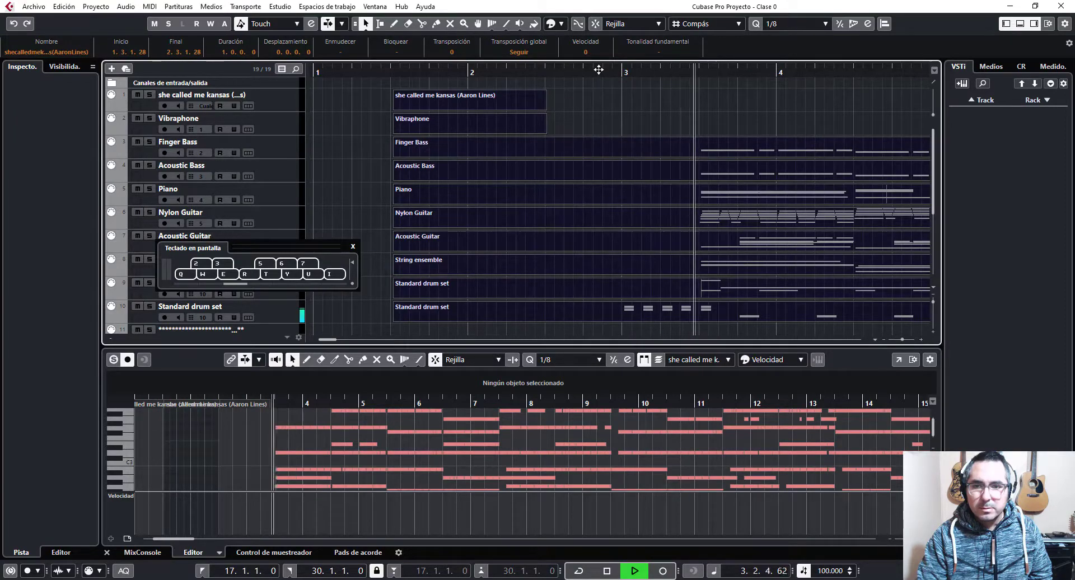
pyautogui.press('space')
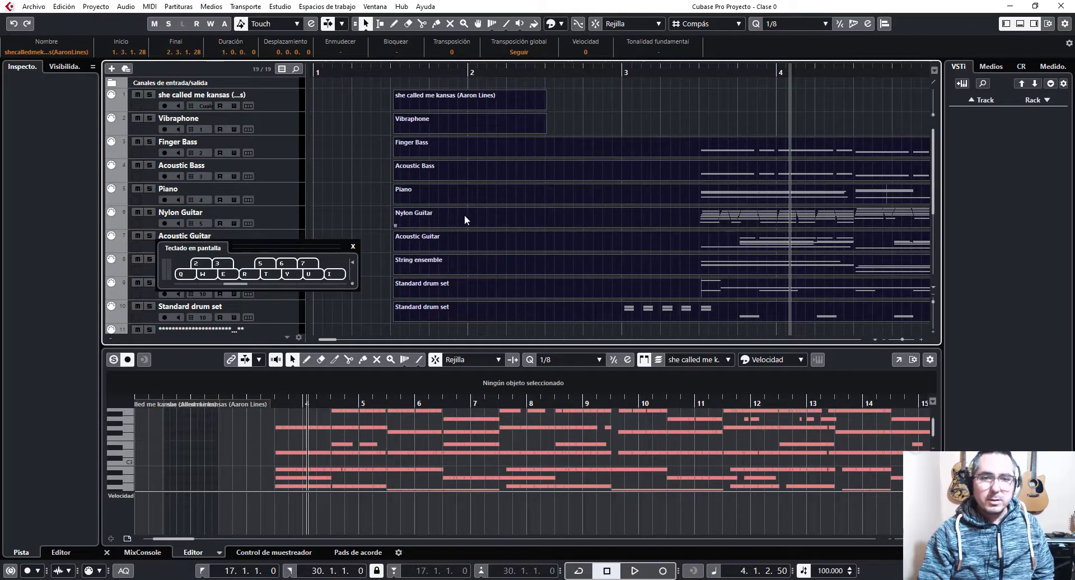
pyautogui.moveTo(619, 149); pyautogui.dragTo(512, 151)
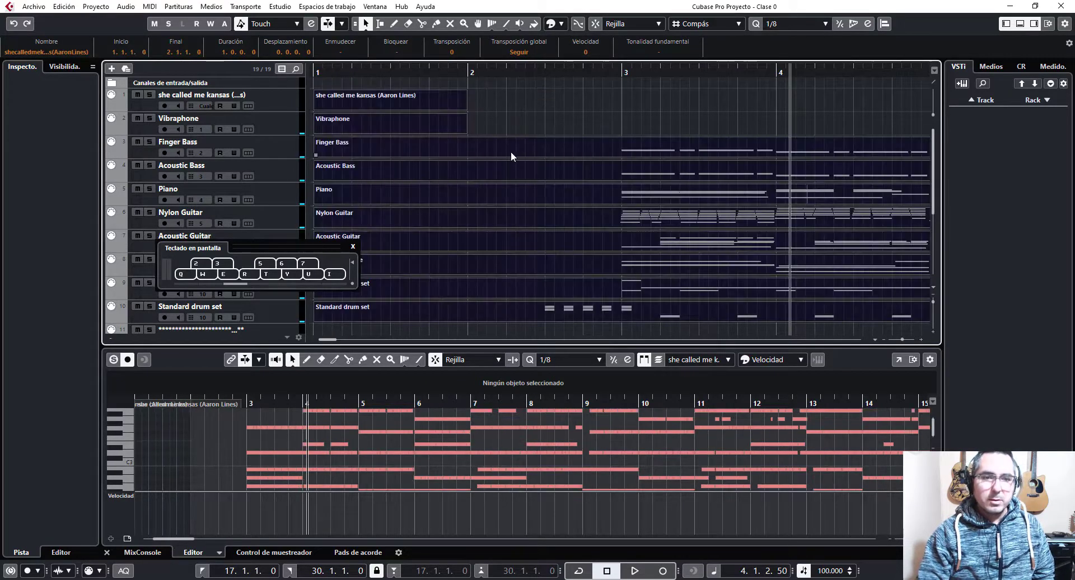
# - Select the Finger Bass track, examine its available MIDI outputs without changing the routing, and place the cursor in the middle of bar 2
pyautogui.click(278, 130)
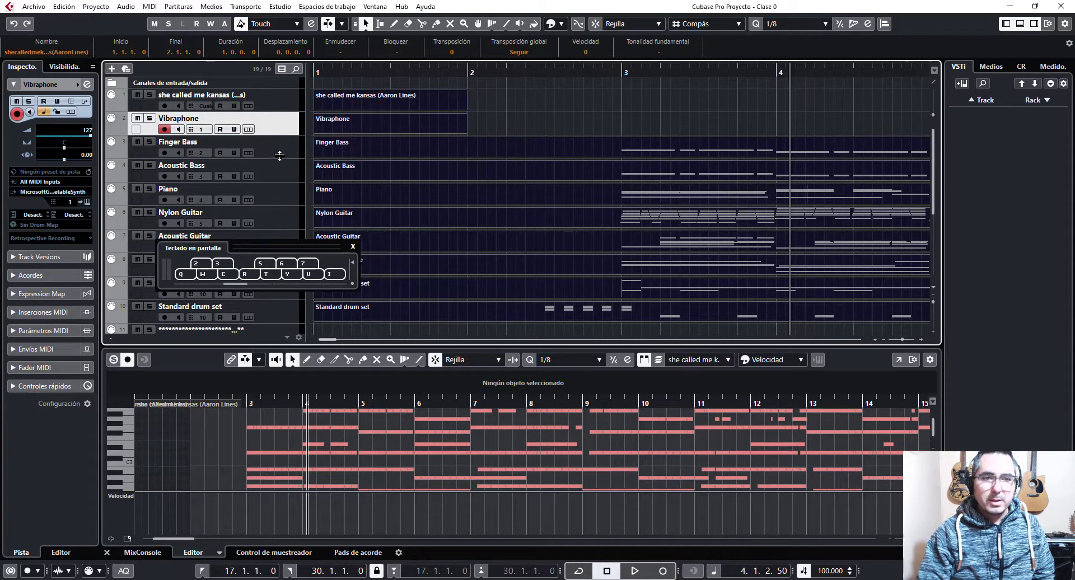
pyautogui.click(280, 151)
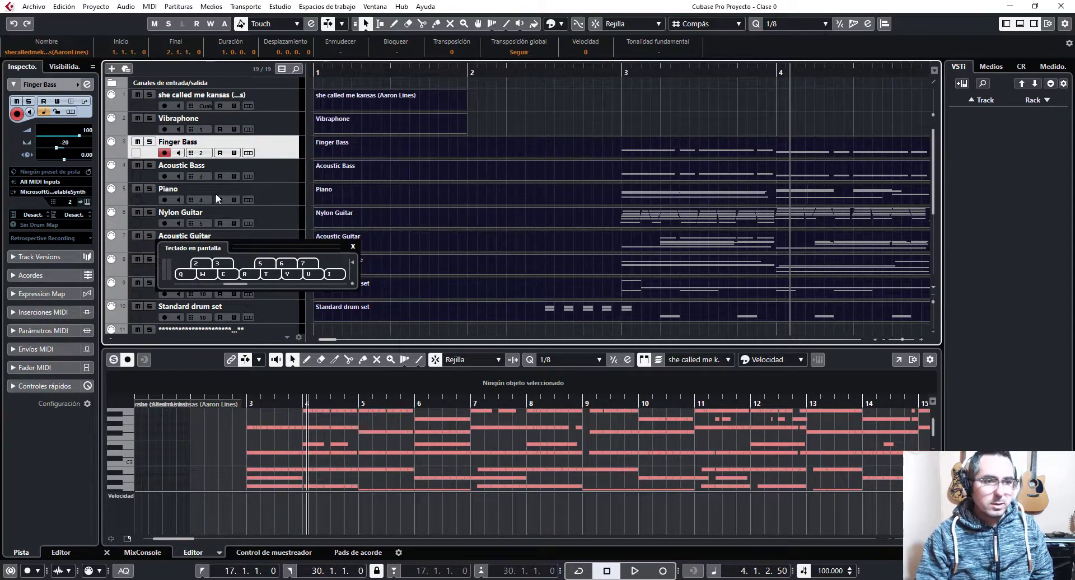
pyautogui.click(45, 192)
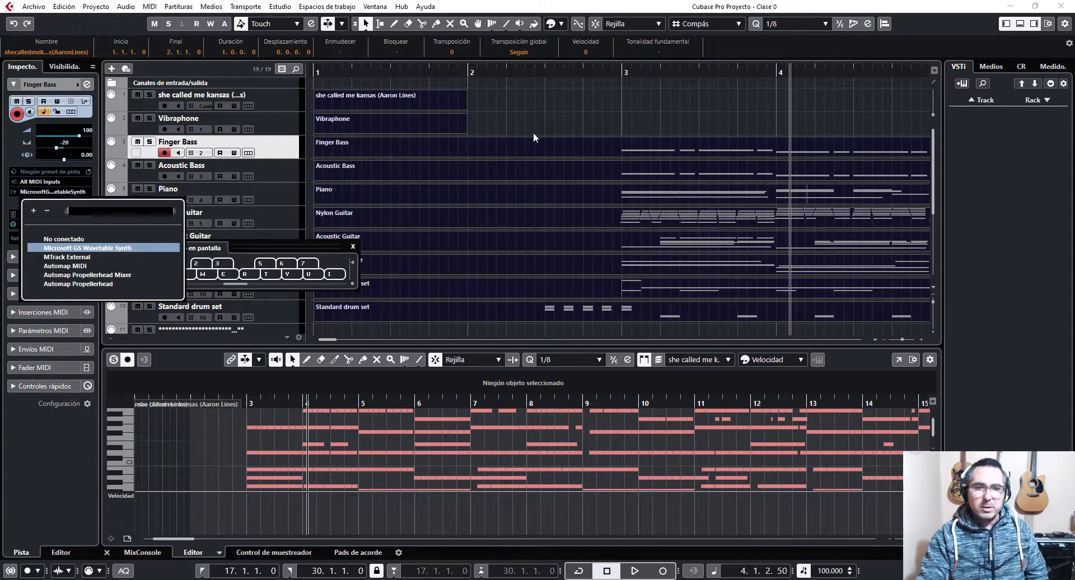
pyautogui.click(495, 68)
pyautogui.click(569, 72)
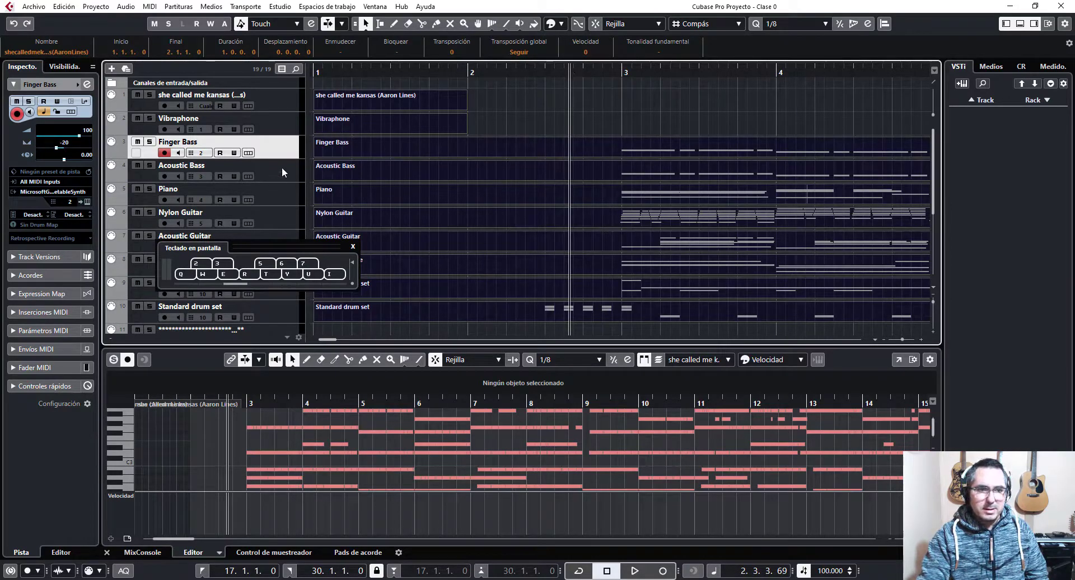
# - Move the on-screen keyboard off the track list, review the Actividad slide in the Chrome presentation, and return to Cubase
pyautogui.moveTo(313, 241); pyautogui.dragTo(684, 78)
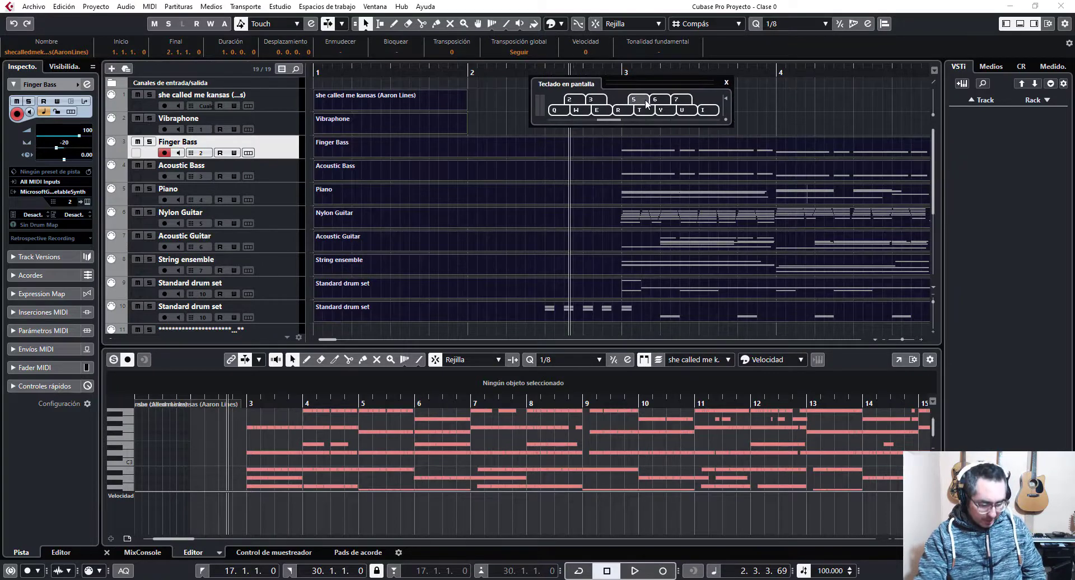
pyautogui.hotkey('alt', 'Tab')
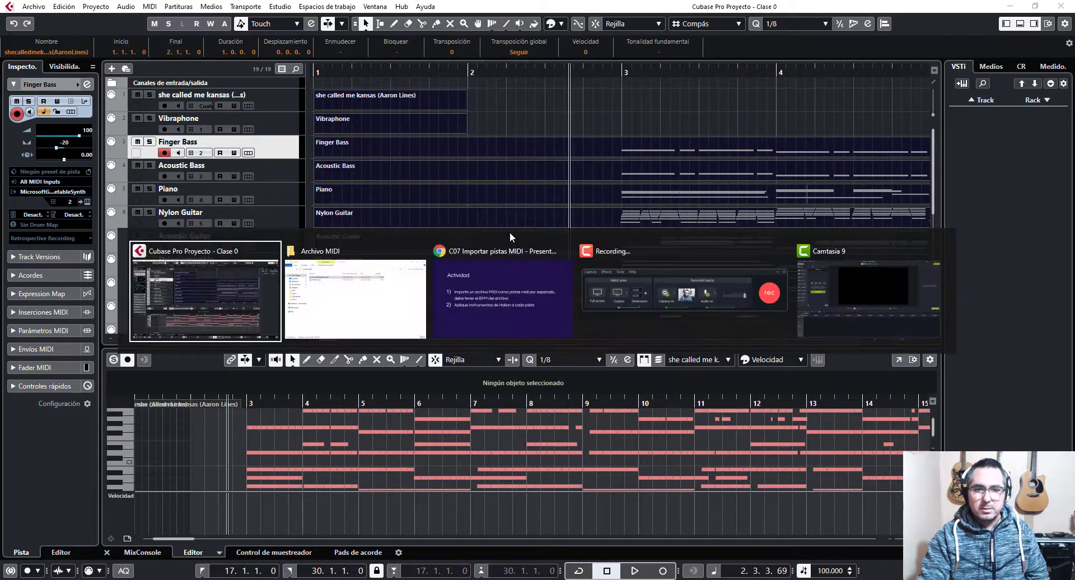
pyautogui.click(474, 283)
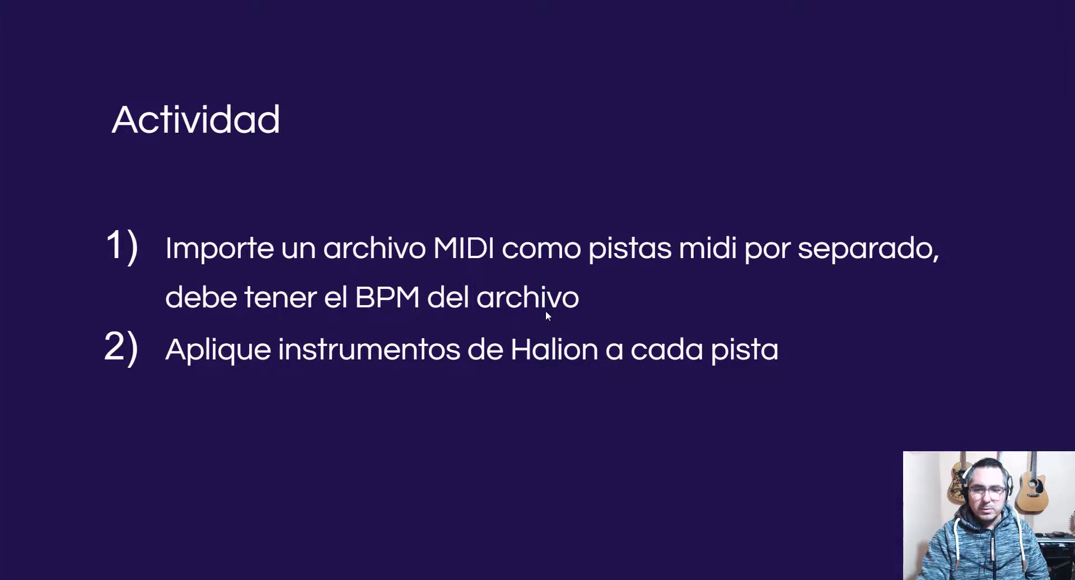
pyautogui.hotkey('alt', 'Tab')
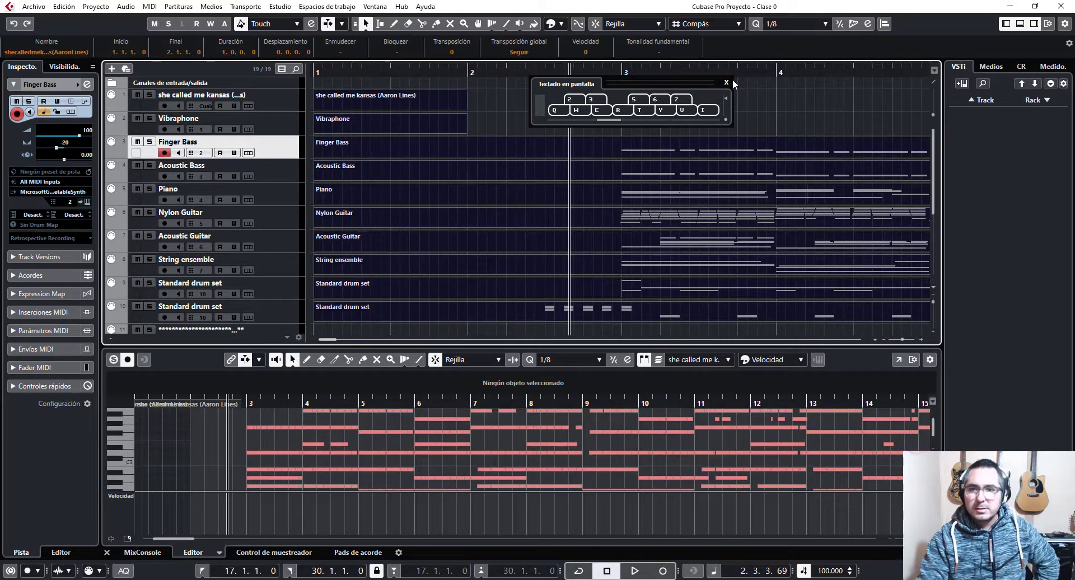
# - Close the on-screen keyboard and load HALion Sonic as a rack instrument, declining the creation of an assigned MIDI track
pyautogui.click(727, 82)
pyautogui.click(1042, 101)
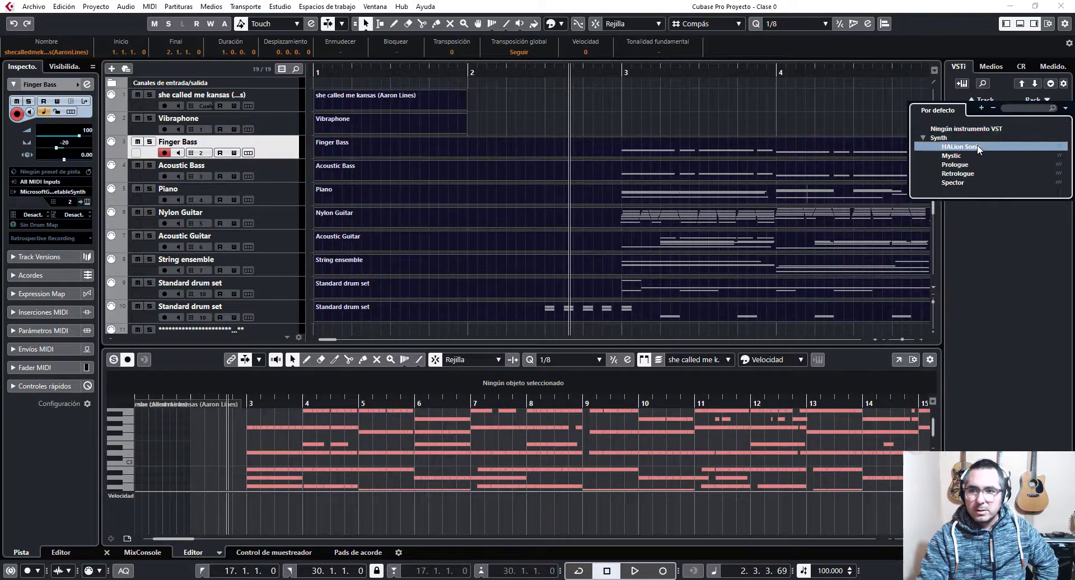
pyautogui.click(977, 147)
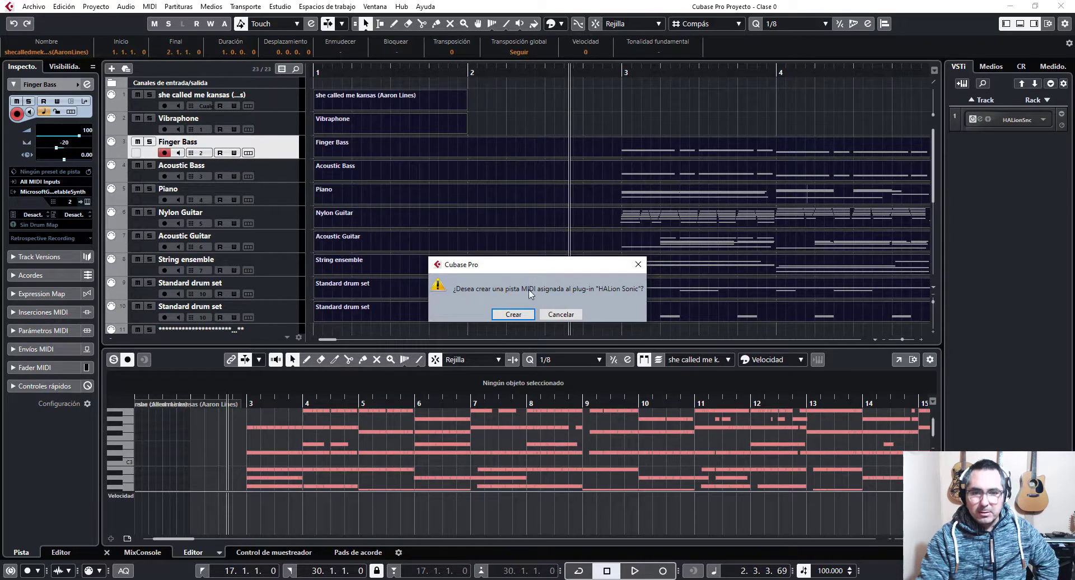
pyautogui.click(560, 314)
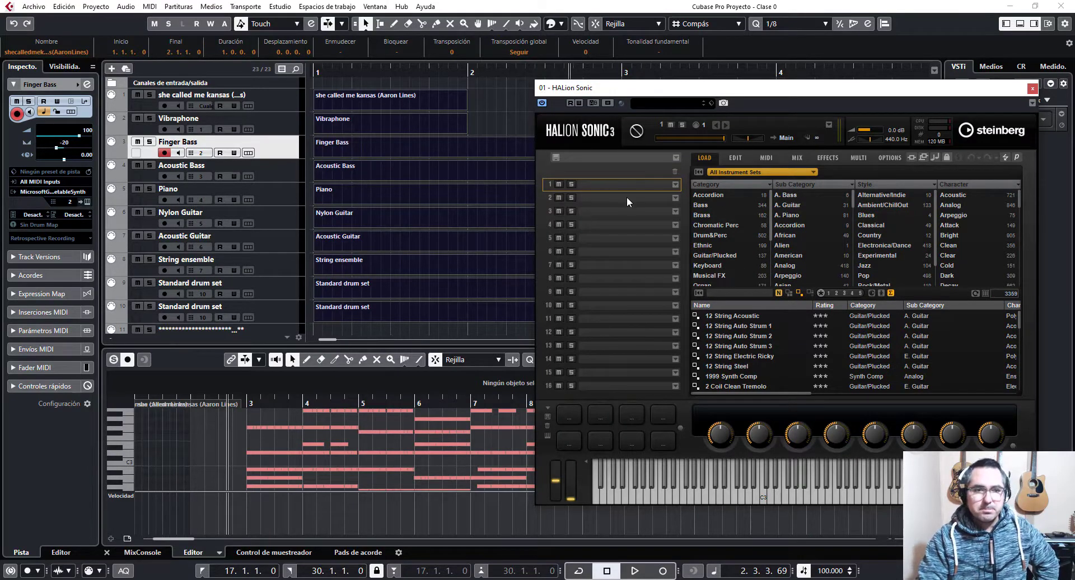
# - Go through the tracks from she called me kansas down to the second Standard drum set, examining each one's MIDI channel
pyautogui.click(288, 105)
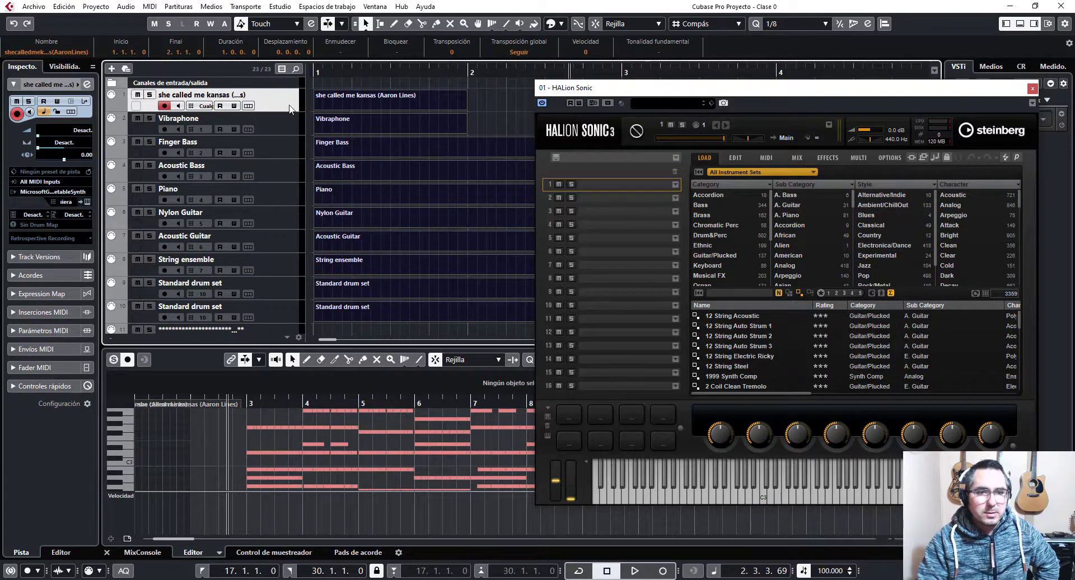
pyautogui.click(283, 121)
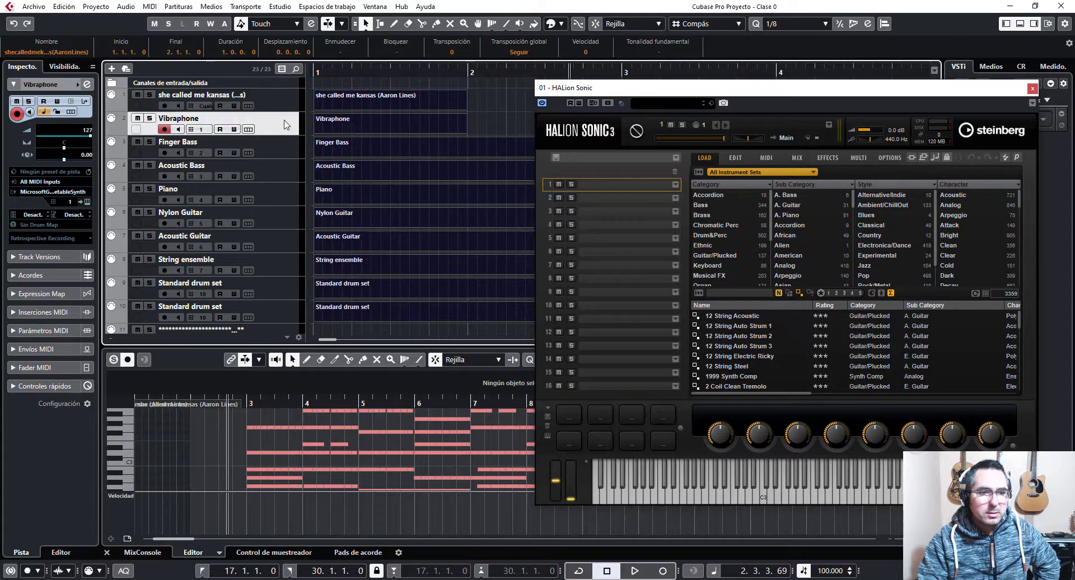
pyautogui.click(280, 145)
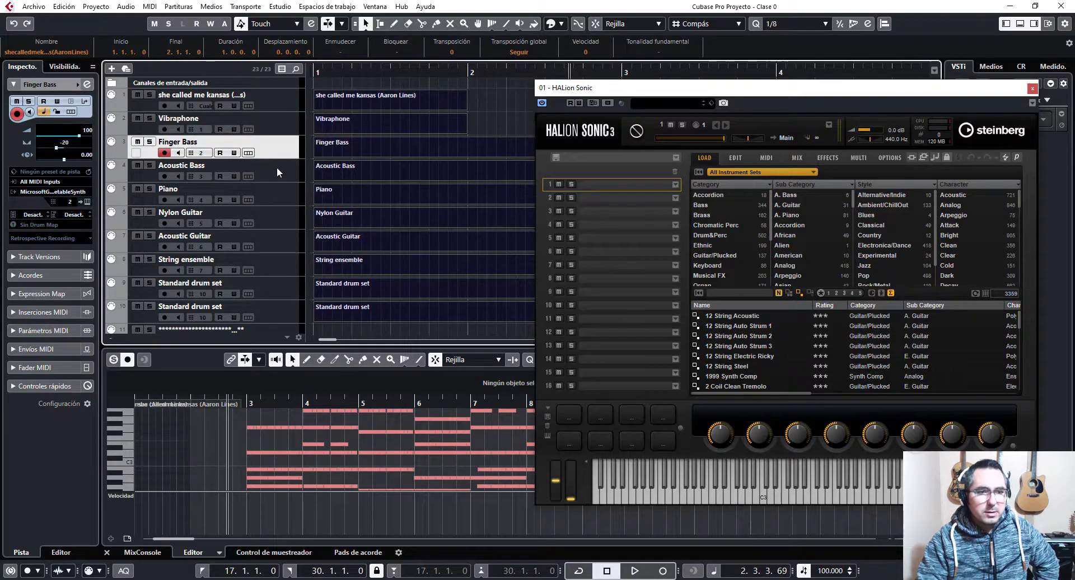
pyautogui.click(276, 167)
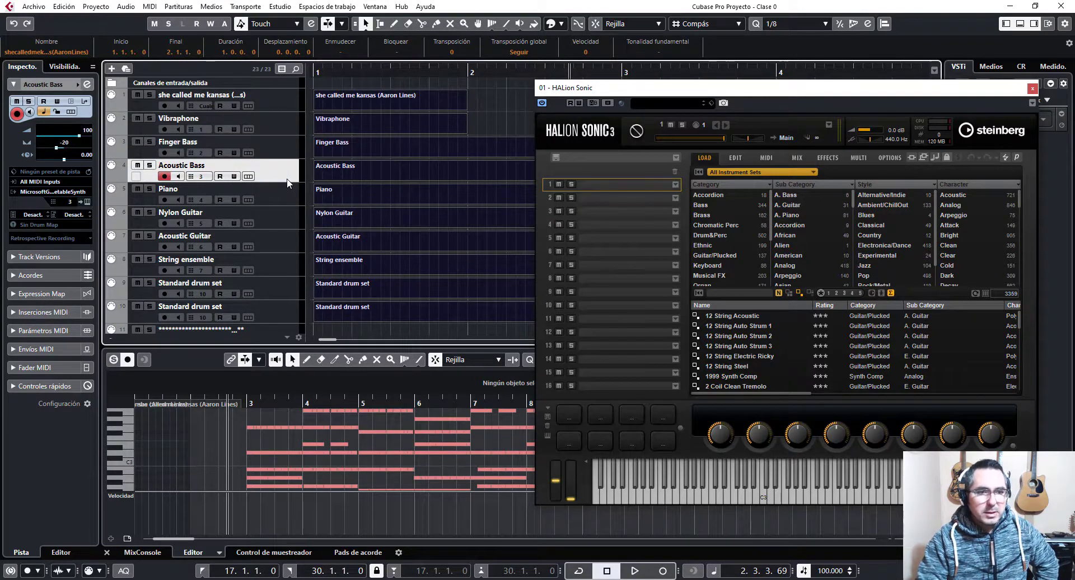
pyautogui.click(267, 199)
pyautogui.click(270, 223)
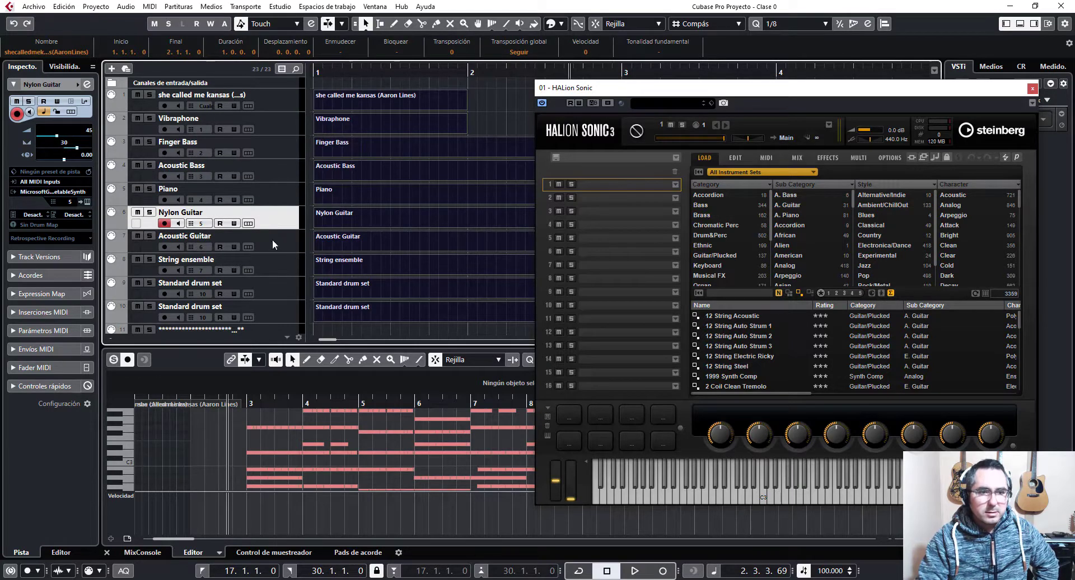
pyautogui.click(275, 245)
pyautogui.click(279, 267)
pyautogui.click(279, 291)
pyautogui.click(277, 316)
# - Compare the MIDI channels of the two Standard drum set tracks, and recheck the tracks from String ensemble up to Piano
pyautogui.click(280, 297)
pyautogui.click(280, 275)
pyautogui.click(275, 297)
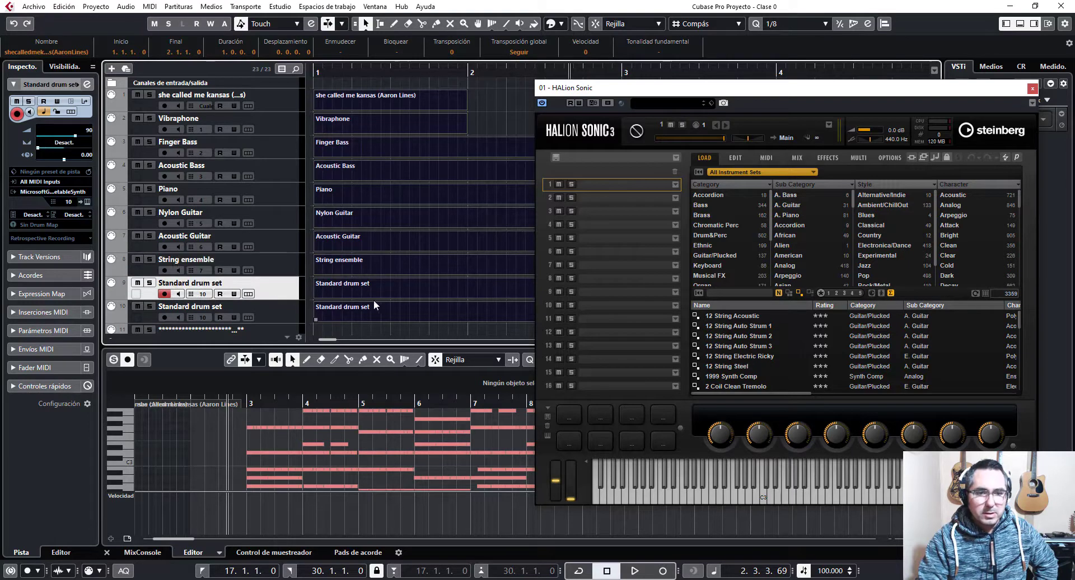
pyautogui.click(276, 316)
pyautogui.click(279, 294)
pyautogui.click(274, 316)
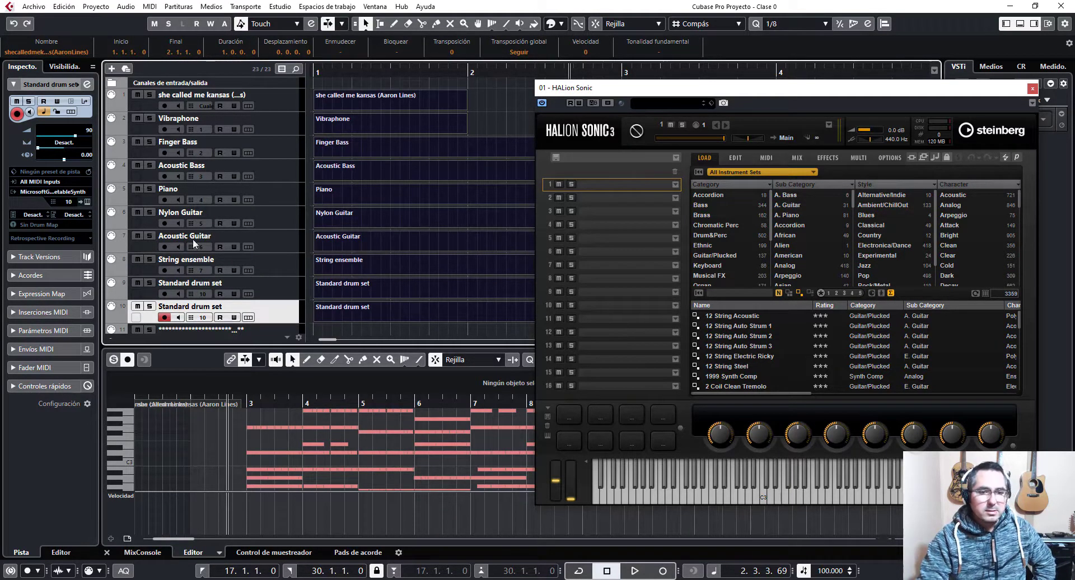
pyautogui.click(287, 273)
pyautogui.click(287, 249)
pyautogui.click(285, 230)
pyautogui.click(282, 205)
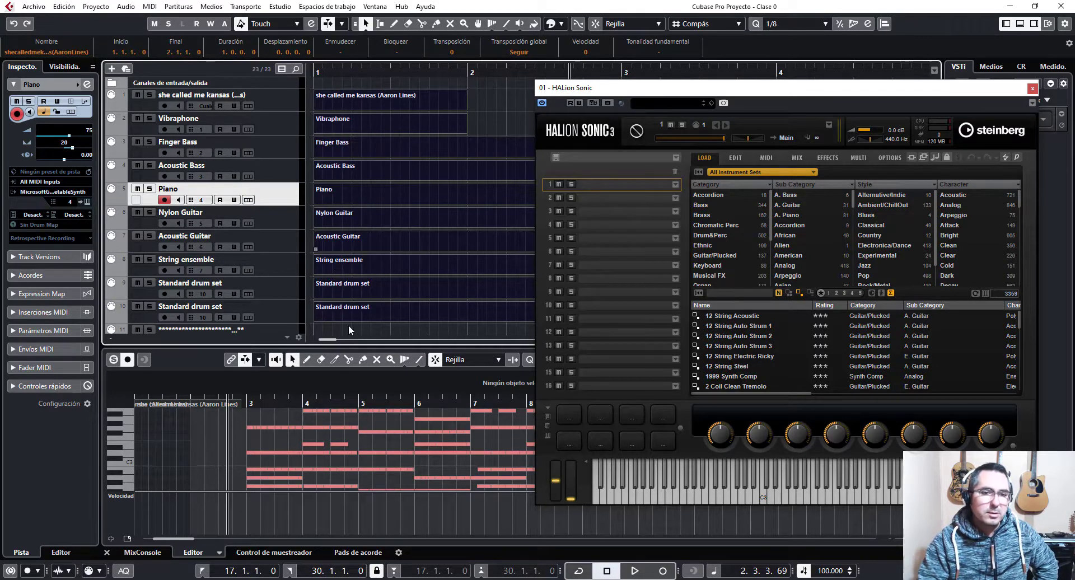
# - Place the cursor in bar 1 and move the HALion Sonic window clear of the first bars of the arrangement
pyautogui.click(354, 71)
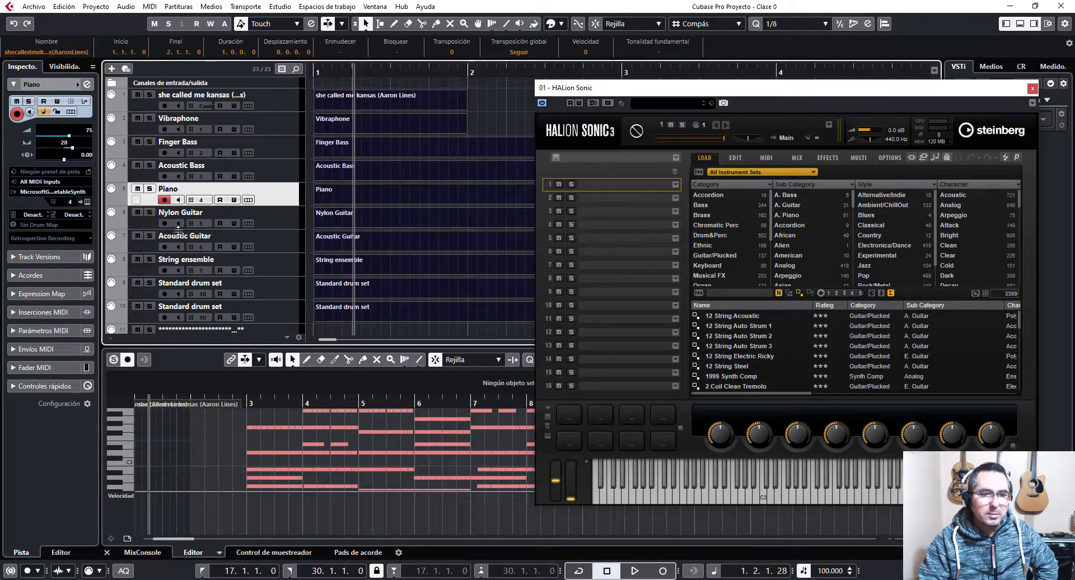
pyautogui.moveTo(849, 99); pyautogui.dragTo(752, 44)
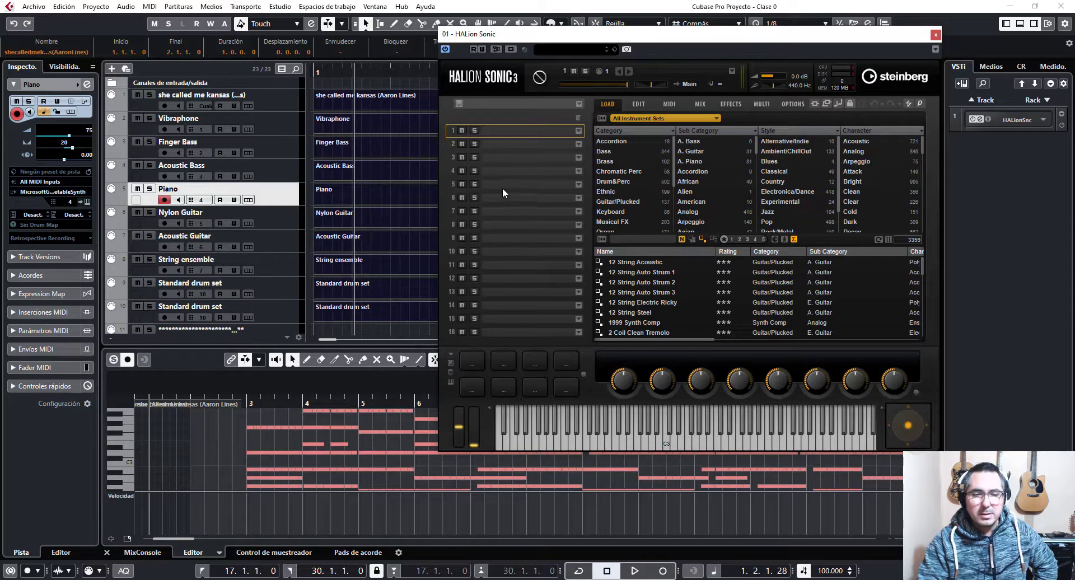
pyautogui.moveTo(558, 40); pyautogui.dragTo(640, 29)
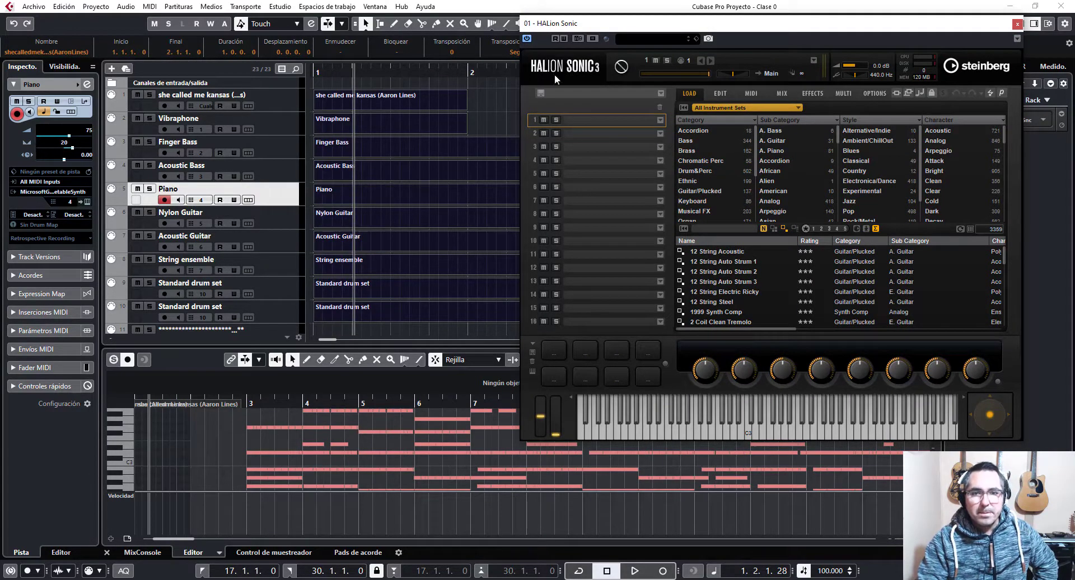
pyautogui.moveTo(623, 30); pyautogui.dragTo(878, 70)
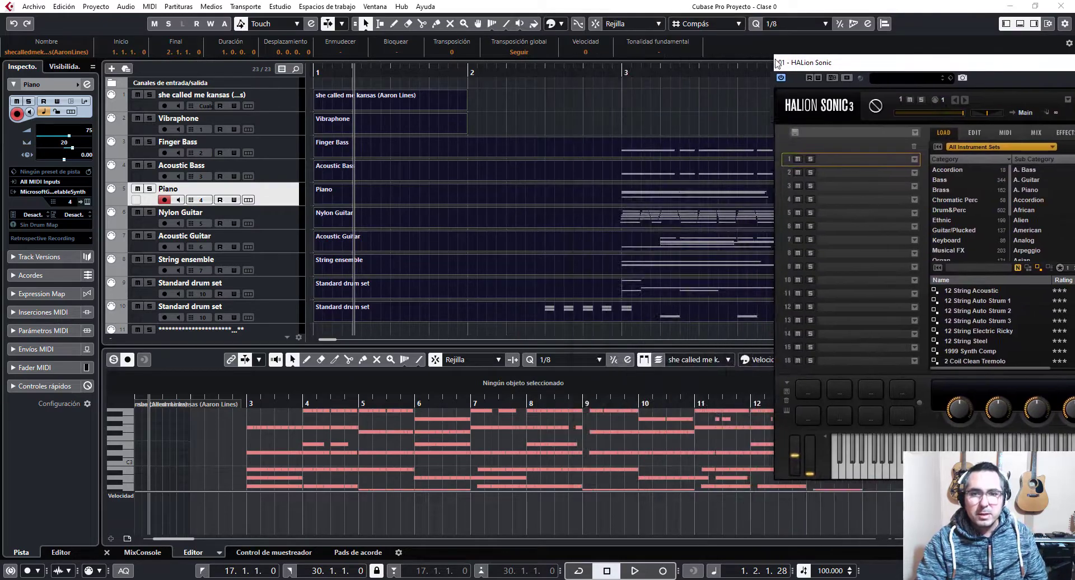
# - Play the arrangement from bar 11, where the Vibraphone part begins, for about two bars
pyautogui.moveTo(483, 70); pyautogui.dragTo(477, 46)
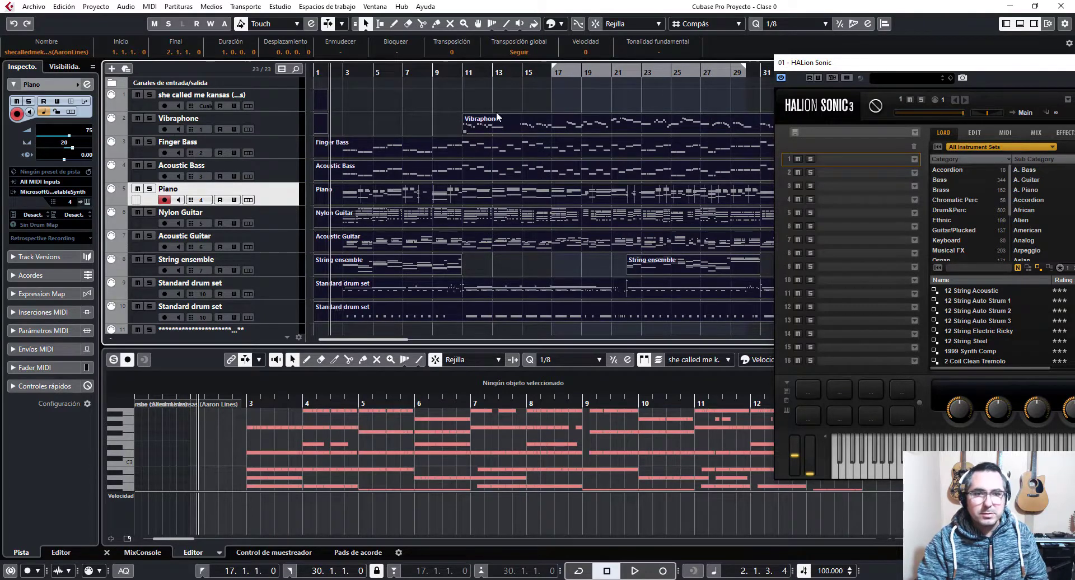
pyautogui.click(464, 73)
pyautogui.press('space')
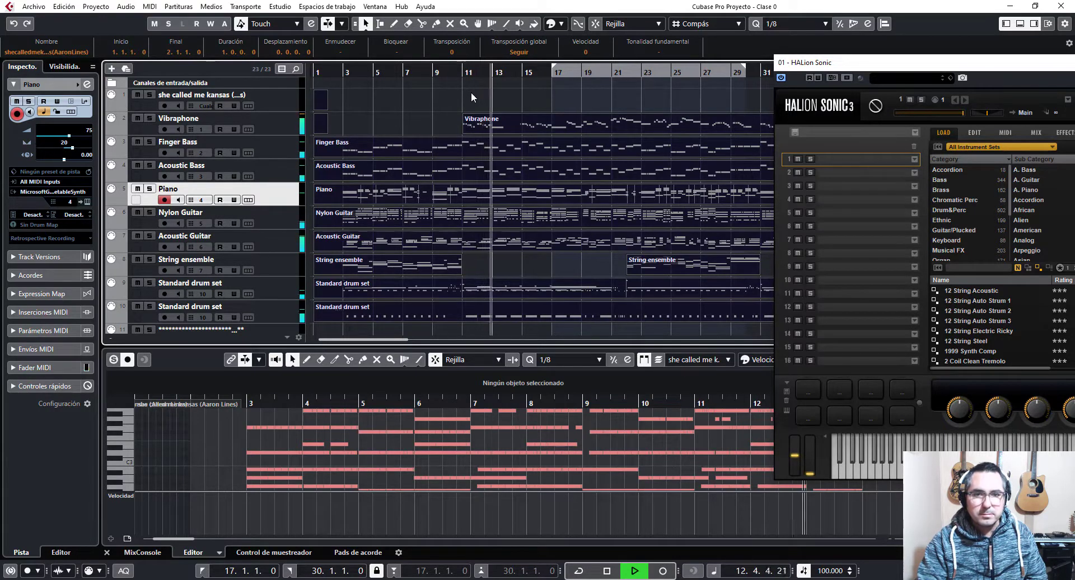
pyautogui.press('space')
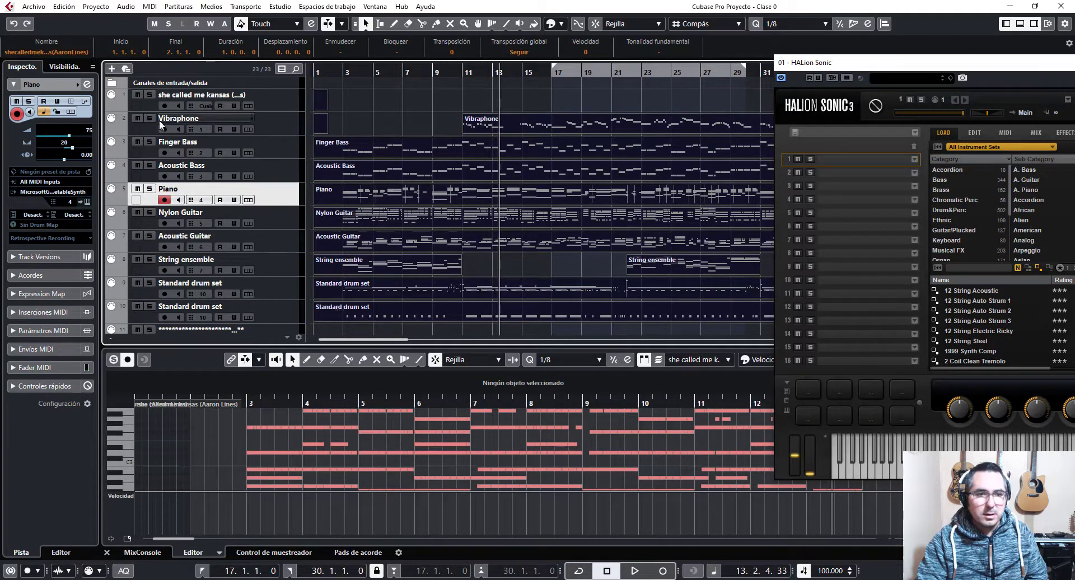
# - Mute the Vibraphone track and play the arrangement again from bar 11
pyautogui.click(138, 118)
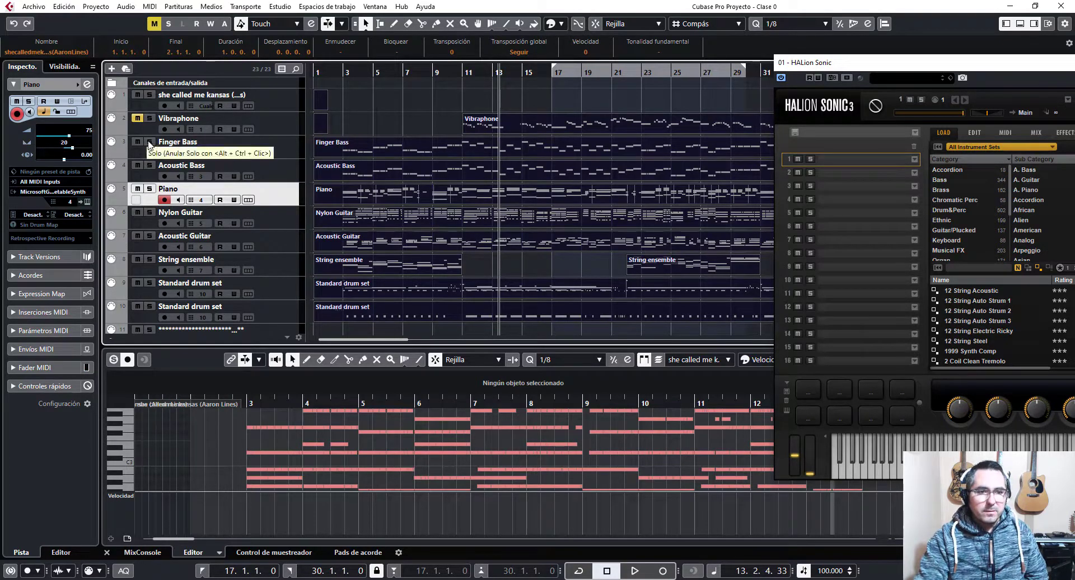
pyautogui.click(464, 72)
pyautogui.press('space')
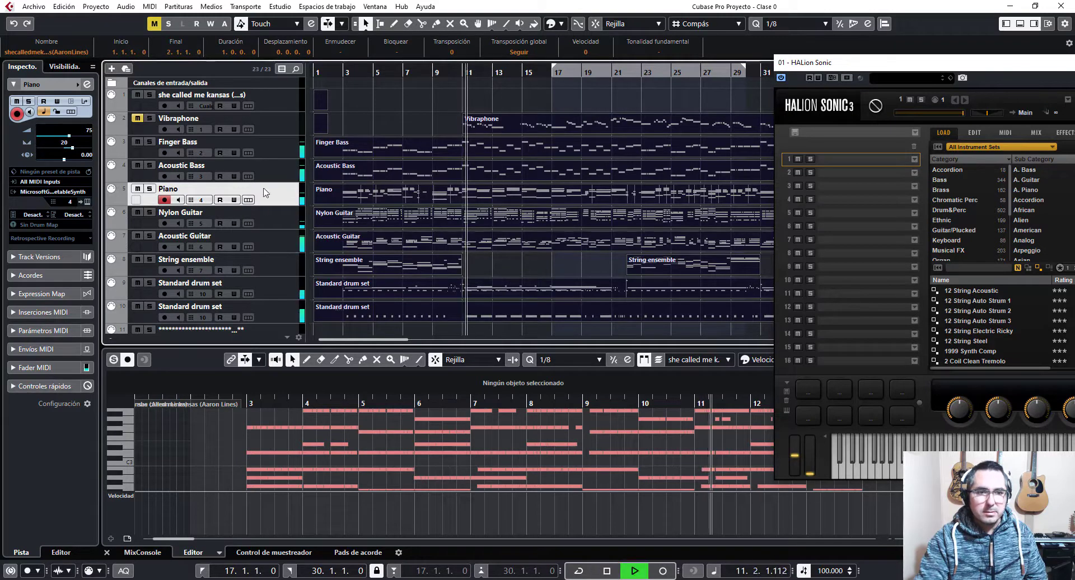
# - Solo the Finger Bass and Acoustic Bass tracks, toggling the Finger Bass solo to compare them, and stop playback
pyautogui.click(150, 142)
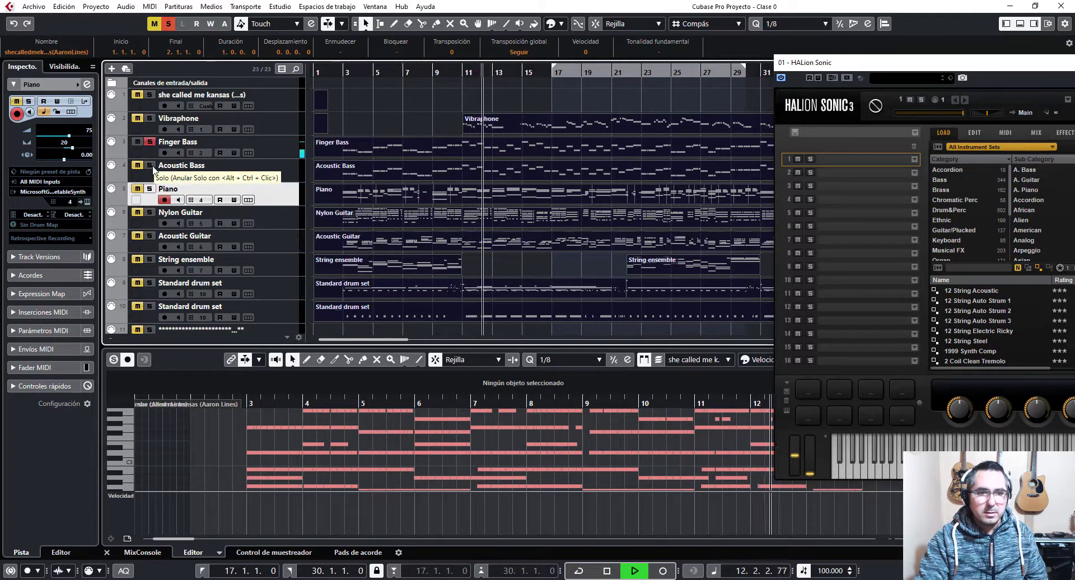
pyautogui.click(151, 166)
pyautogui.click(148, 142)
pyautogui.click(149, 142)
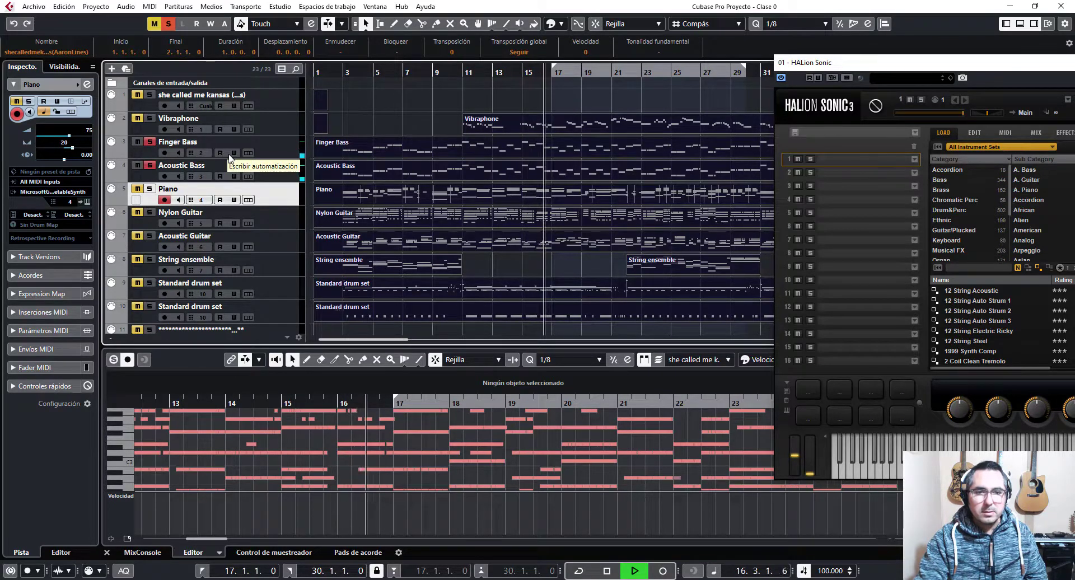
pyautogui.press('space')
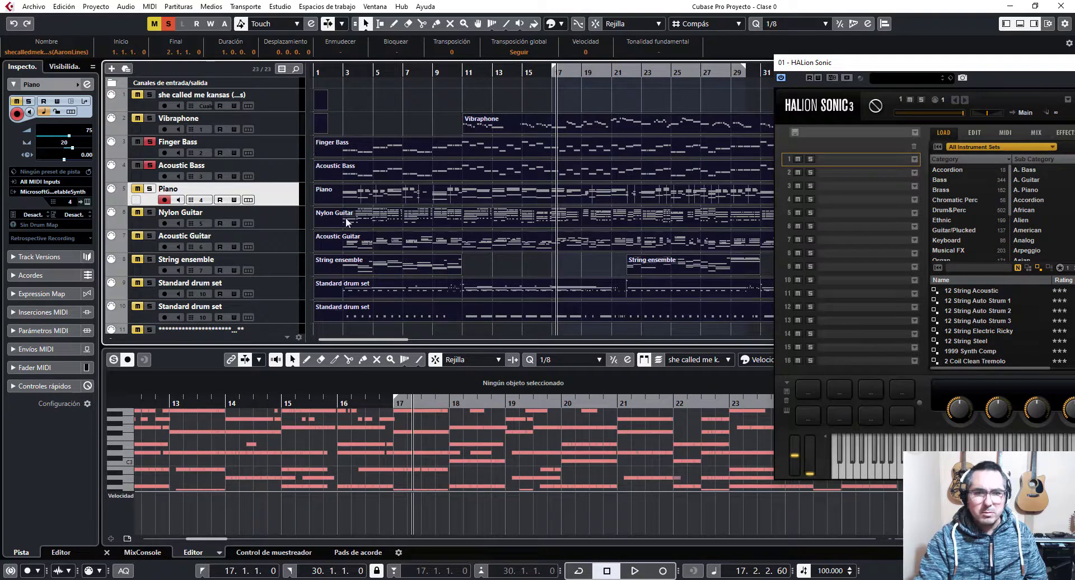
# - Delete the Acoustic Bass track and confirm its removal
pyautogui.click(293, 171)
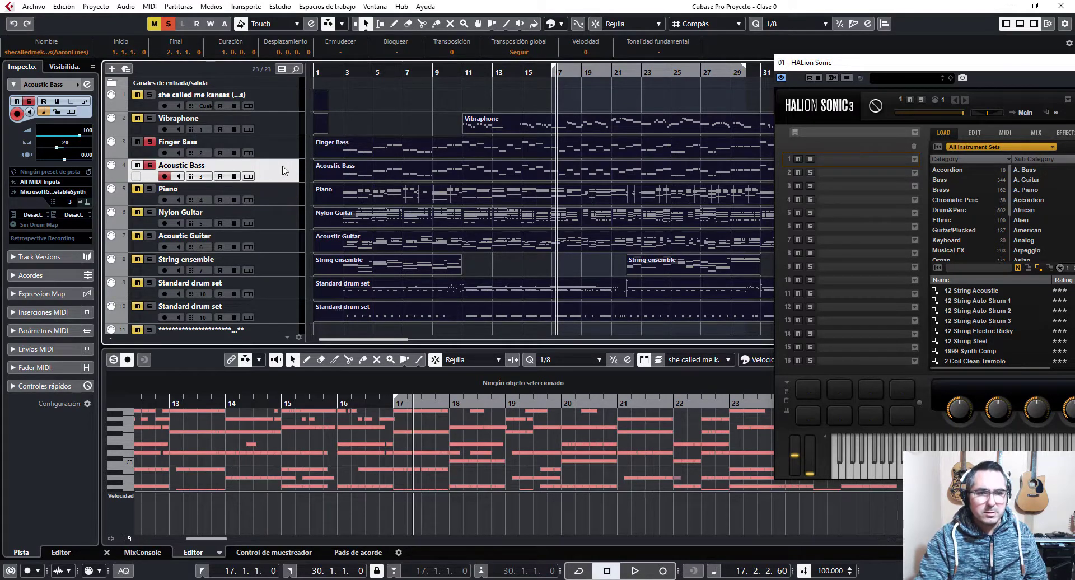
pyautogui.rightClick(283, 166)
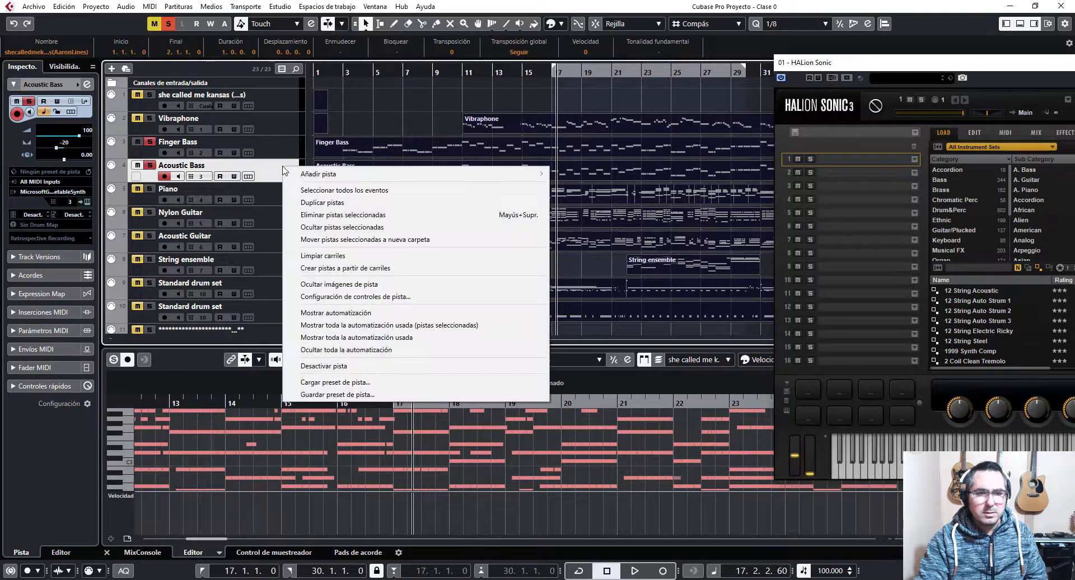
pyautogui.click(323, 216)
pyautogui.click(513, 323)
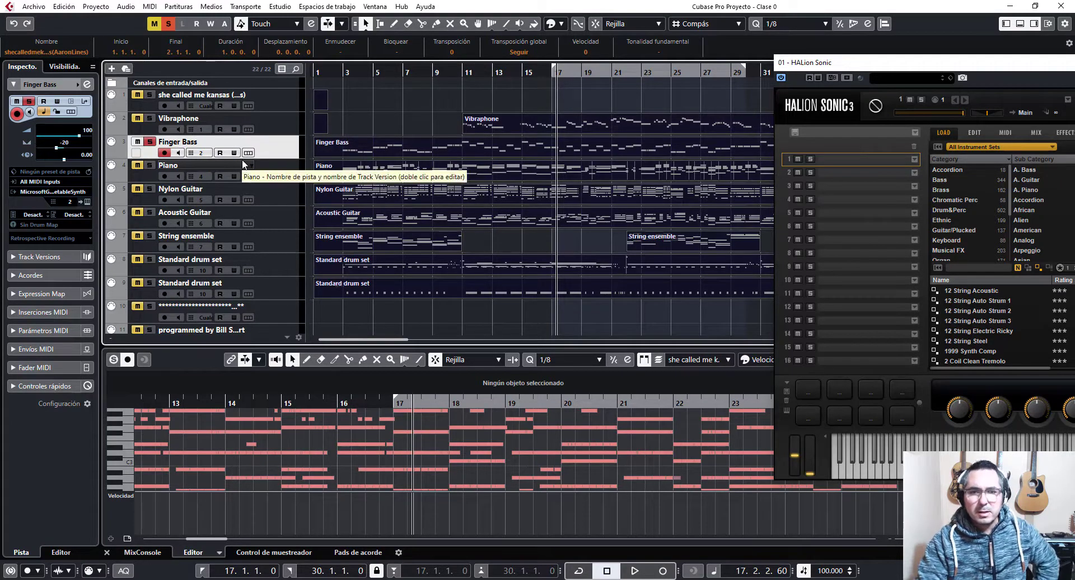
# - Set the Finger Bass track to MIDI channel 1 and route its output to 01. HALion Sonic - MIDI
pyautogui.click(200, 156)
pyautogui.click(221, 178)
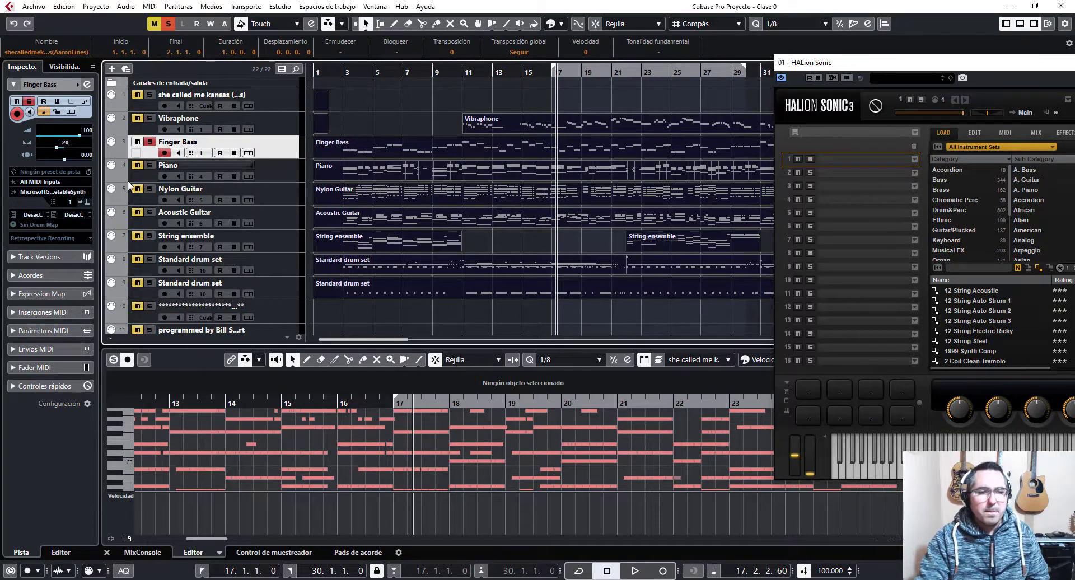
pyautogui.click(35, 191)
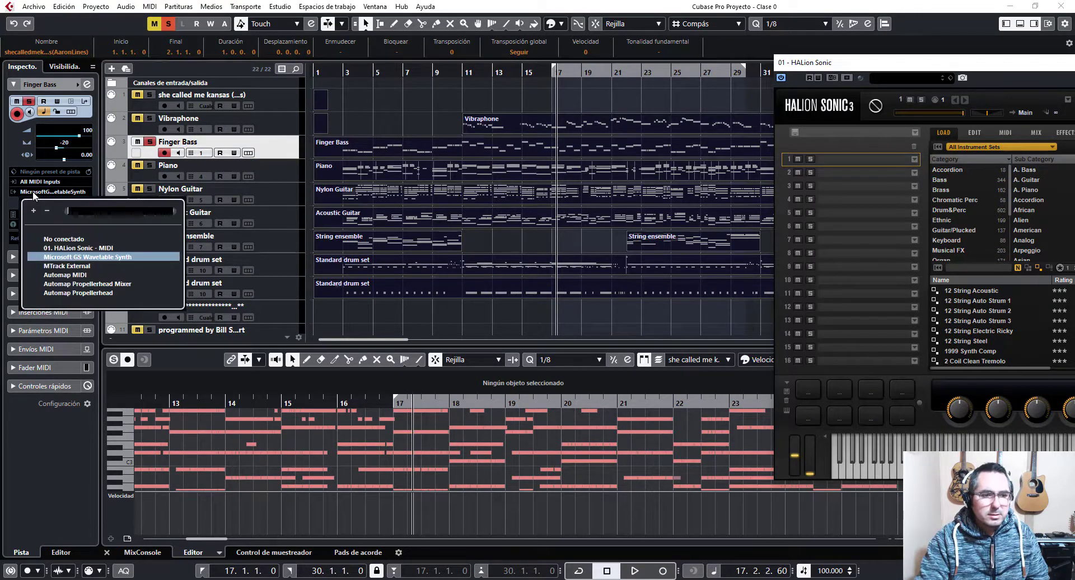
pyautogui.click(73, 247)
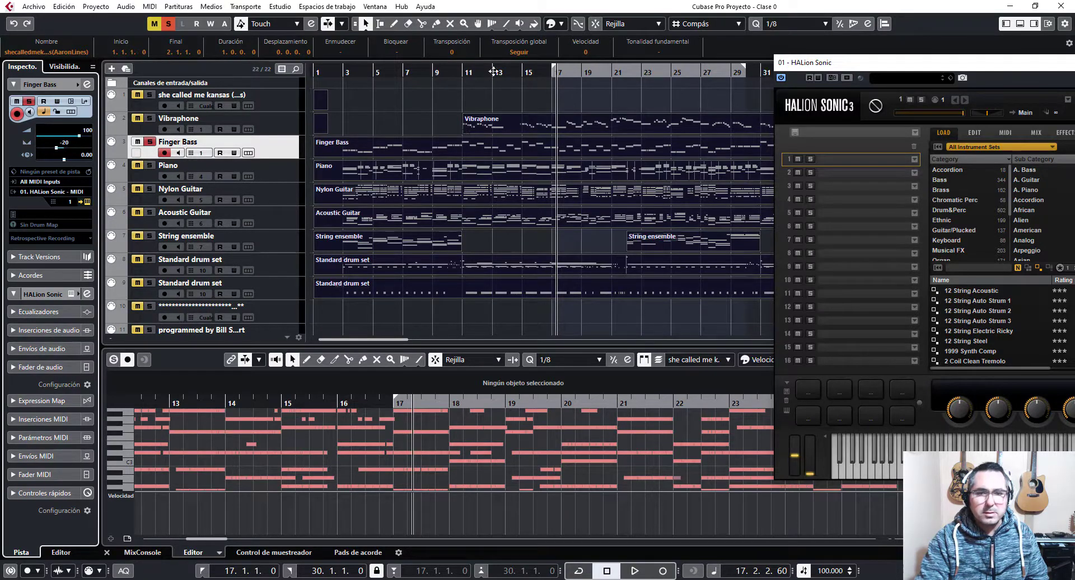
# - Extend the start of the loop range back to bar 11, enable cycle mode and start playback
pyautogui.moveTo(554, 67); pyautogui.dragTo(468, 73)
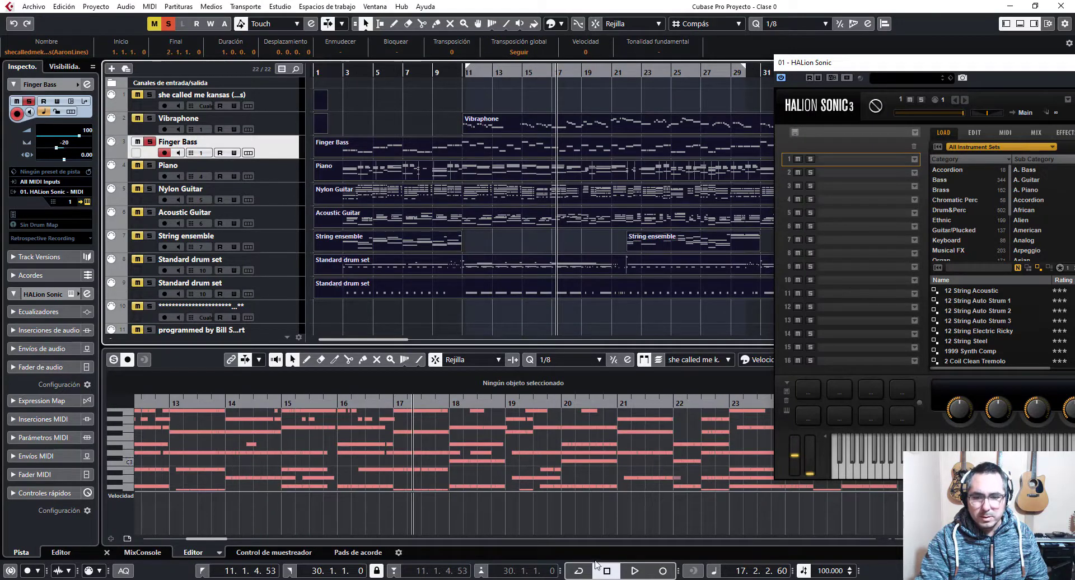
pyautogui.click(579, 570)
pyautogui.click(636, 572)
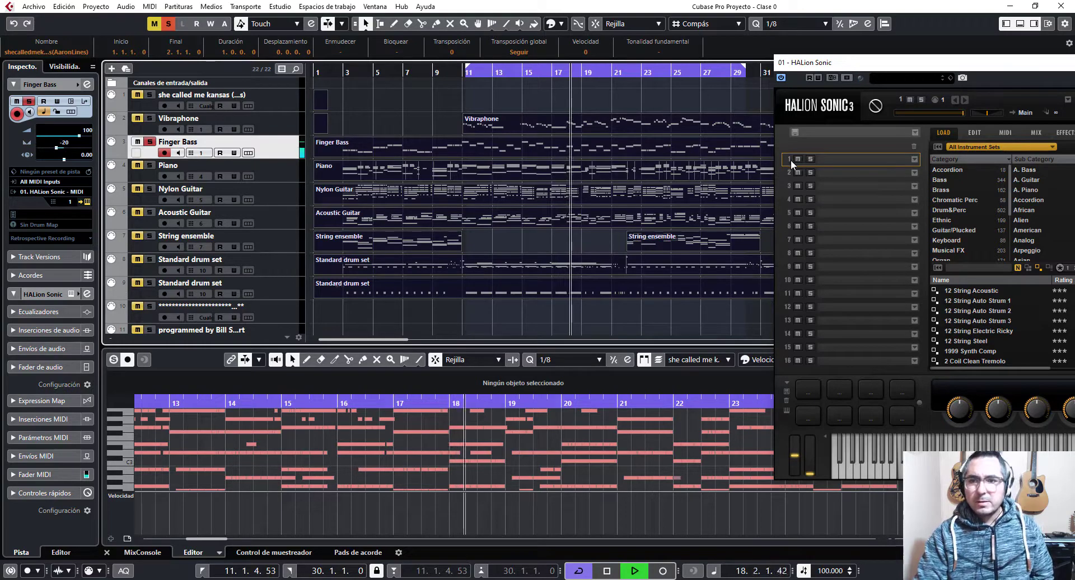
# - Bring the HALion Sonic window fully into view, filter its sounds by the Bass category and search for "fin"
pyautogui.moveTo(904, 63); pyautogui.dragTo(495, 45)
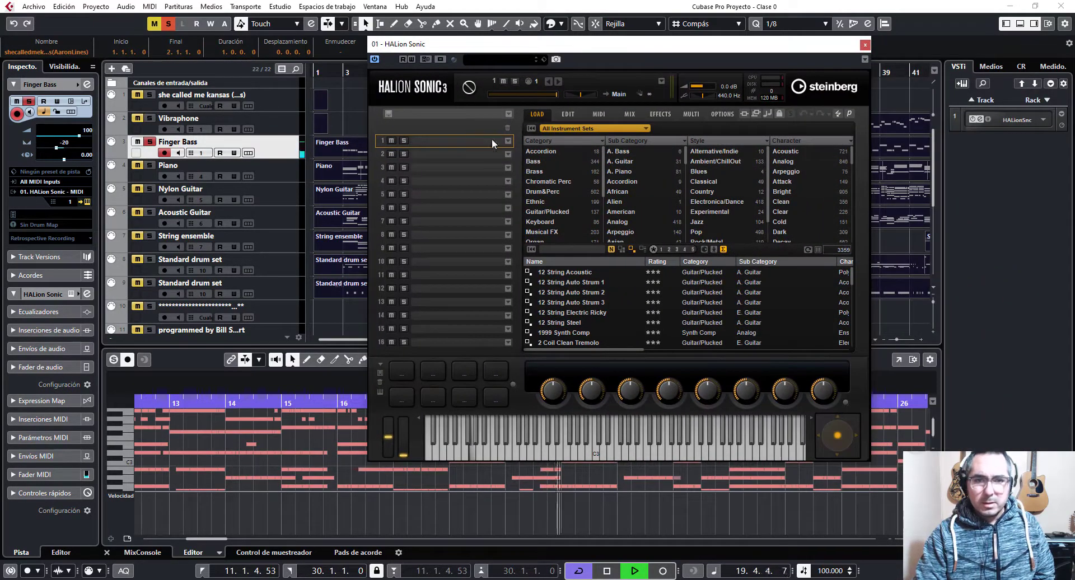
pyautogui.click(539, 162)
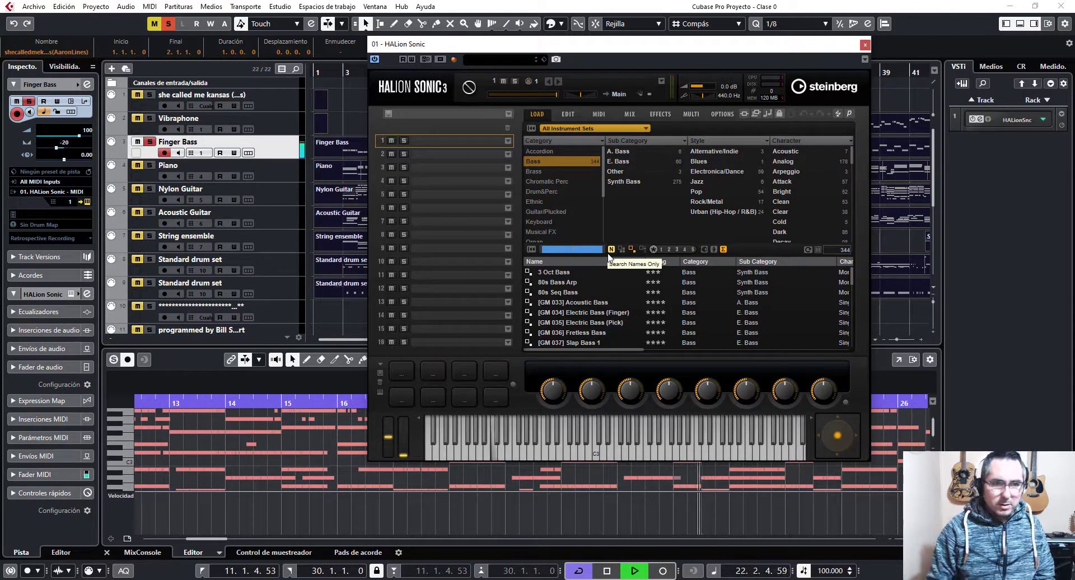
pyautogui.write('fin')
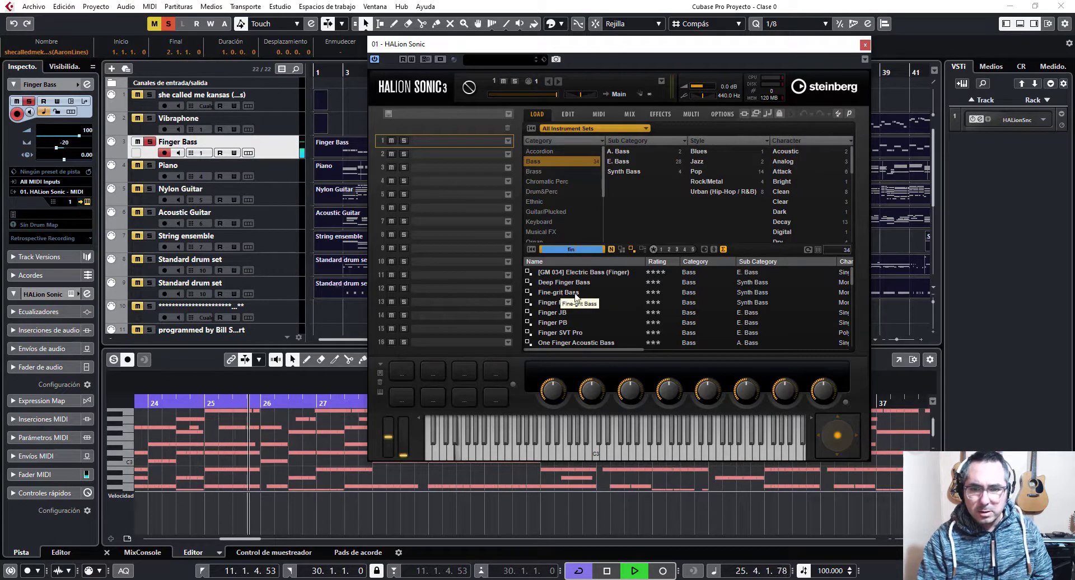
# - Audition Fine-grit Bass, Finger JB and Finger PB in HALion Sonic slot 1, and load Finger SVT Pro there
pyautogui.doubleClick(563, 292)
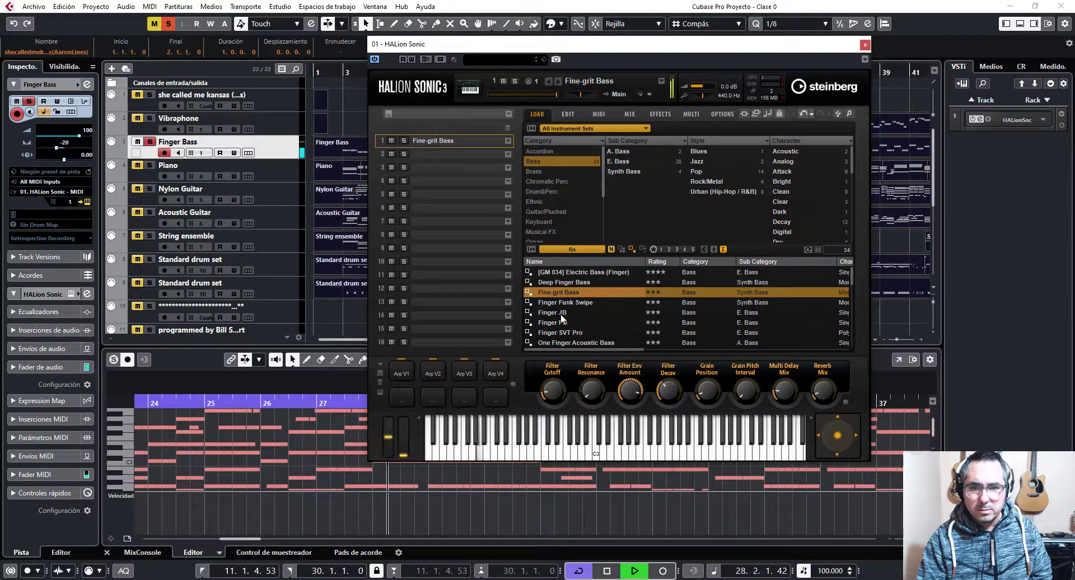
pyautogui.doubleClick(562, 314)
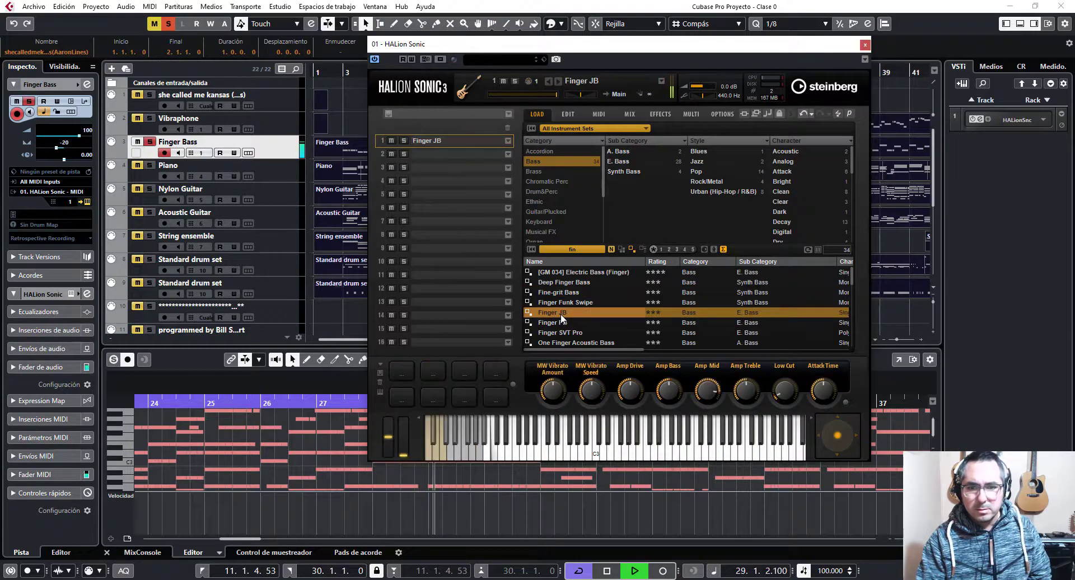
pyautogui.doubleClick(561, 323)
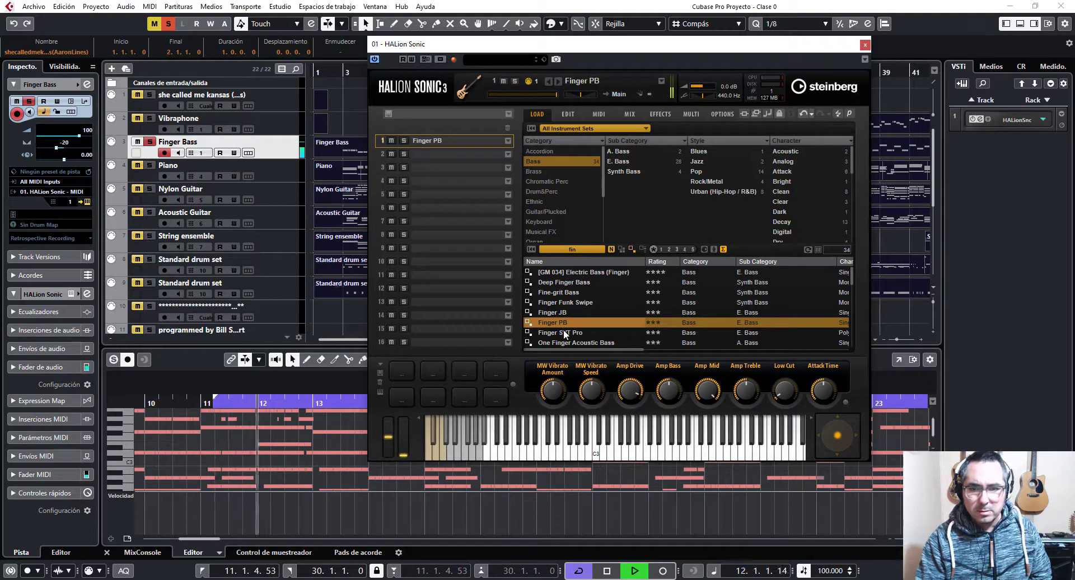
pyautogui.doubleClick(573, 333)
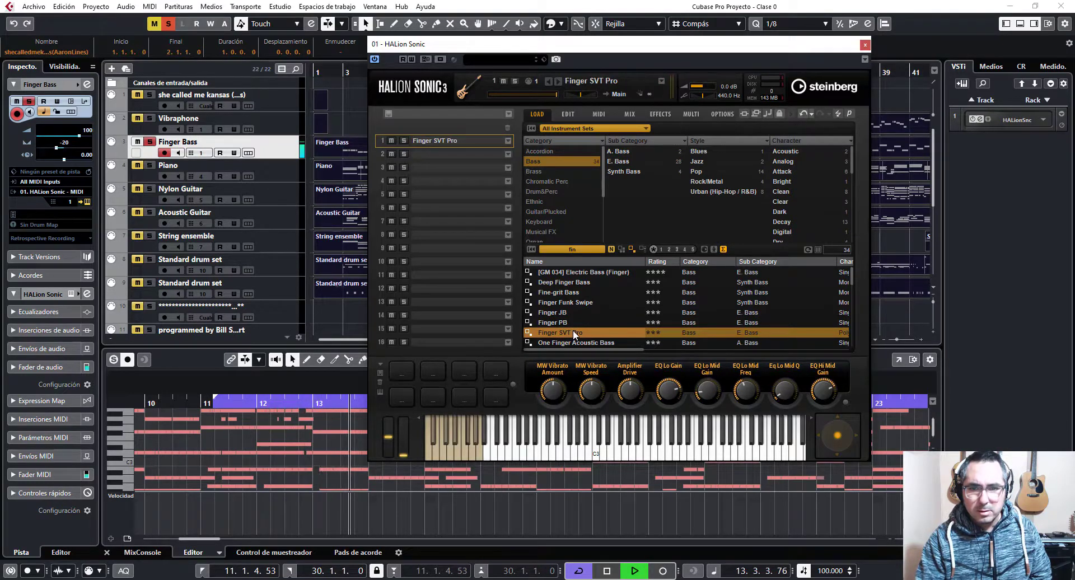
# - Open the program selector for HALion Sonic slot 1 and audition One Finger RW Finger Bass 1, One Finger Pick Bass and One Finger Rock Bass
pyautogui.click(509, 140)
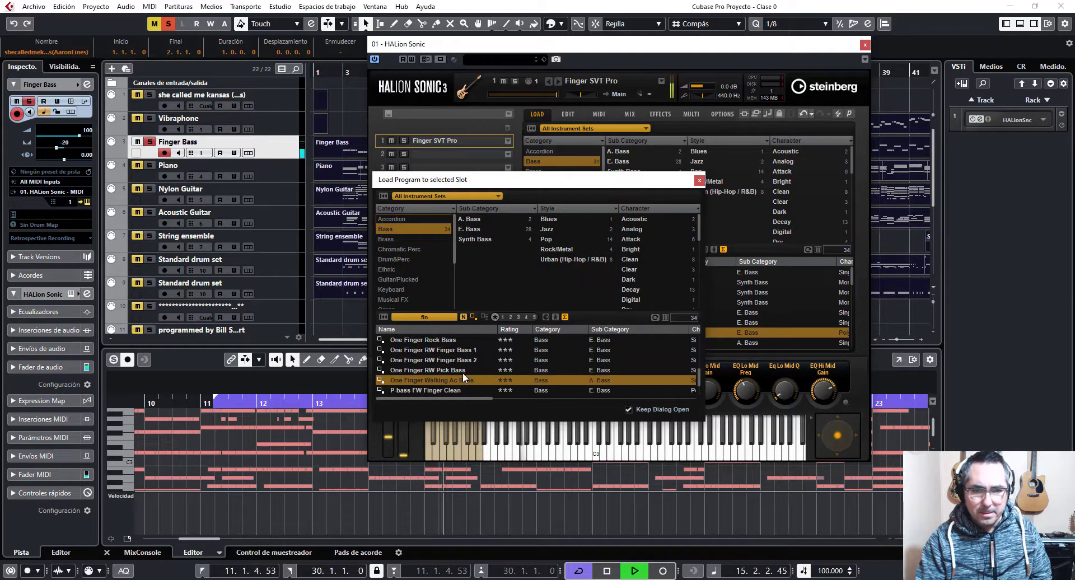
pyautogui.click(462, 350)
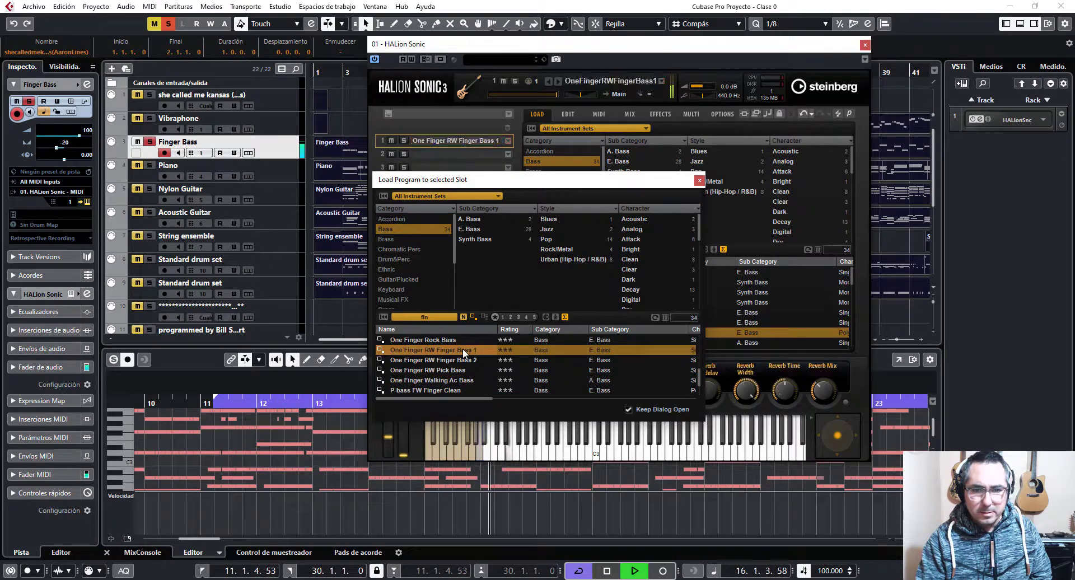
pyautogui.scroll(1, 454, 367)
pyautogui.scroll(2, 454, 372)
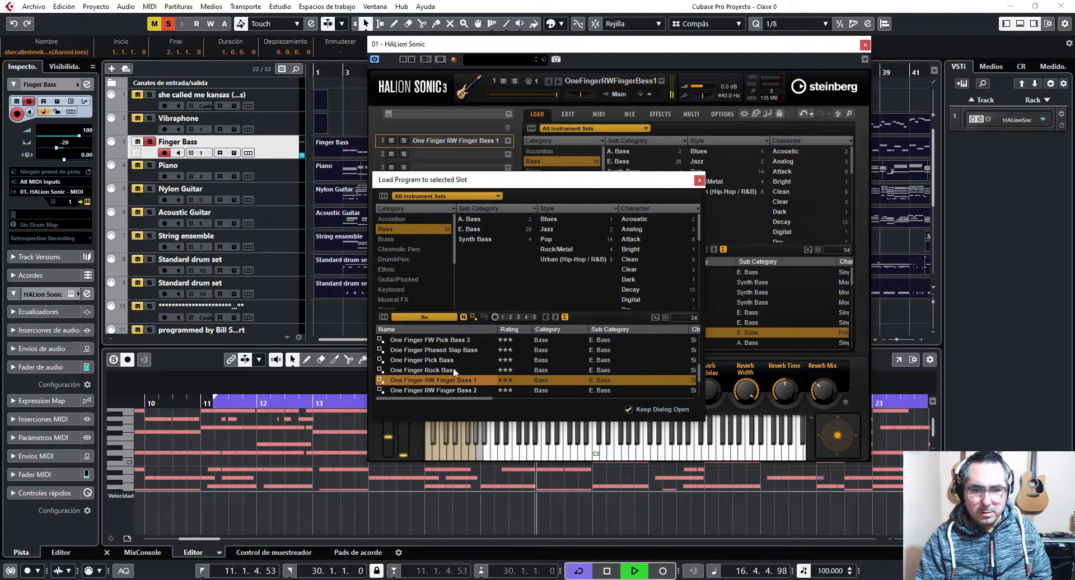
pyautogui.click(445, 361)
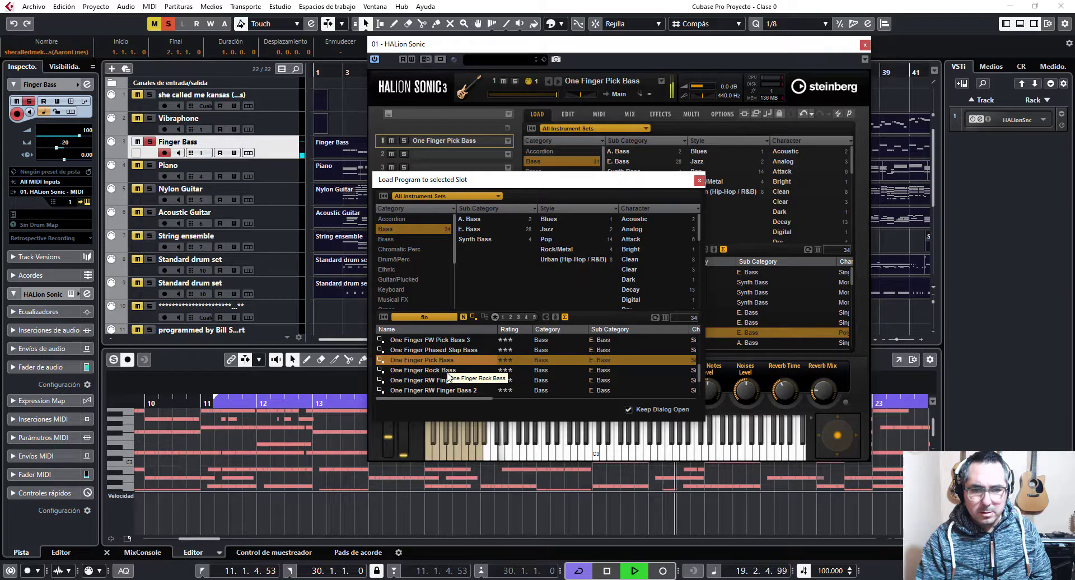
pyautogui.click(448, 374)
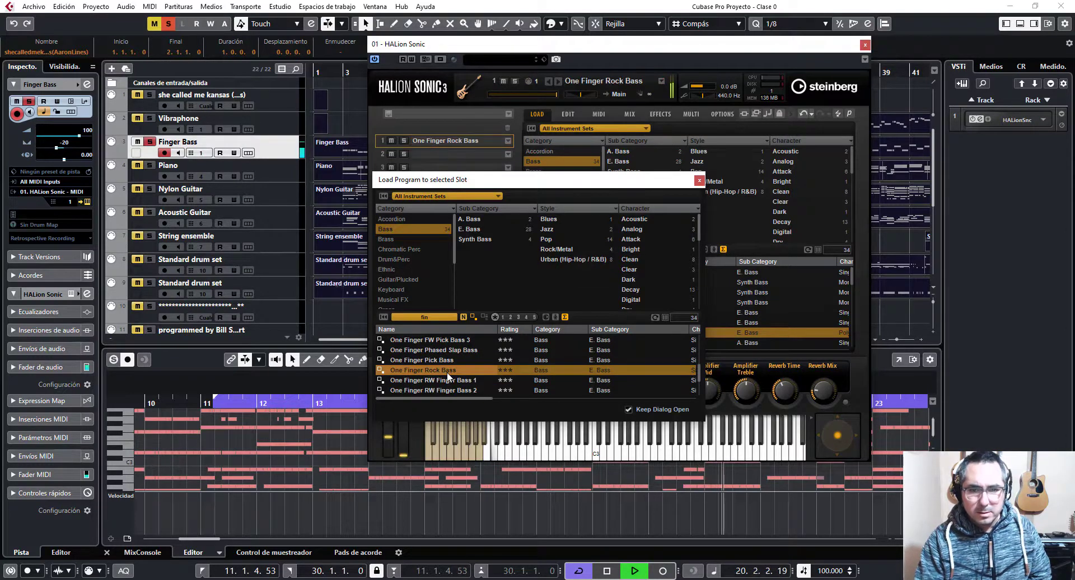
# - Change the search text in the slot 1 program selector to "finger" and return to the start of the list
pyautogui.click(438, 317)
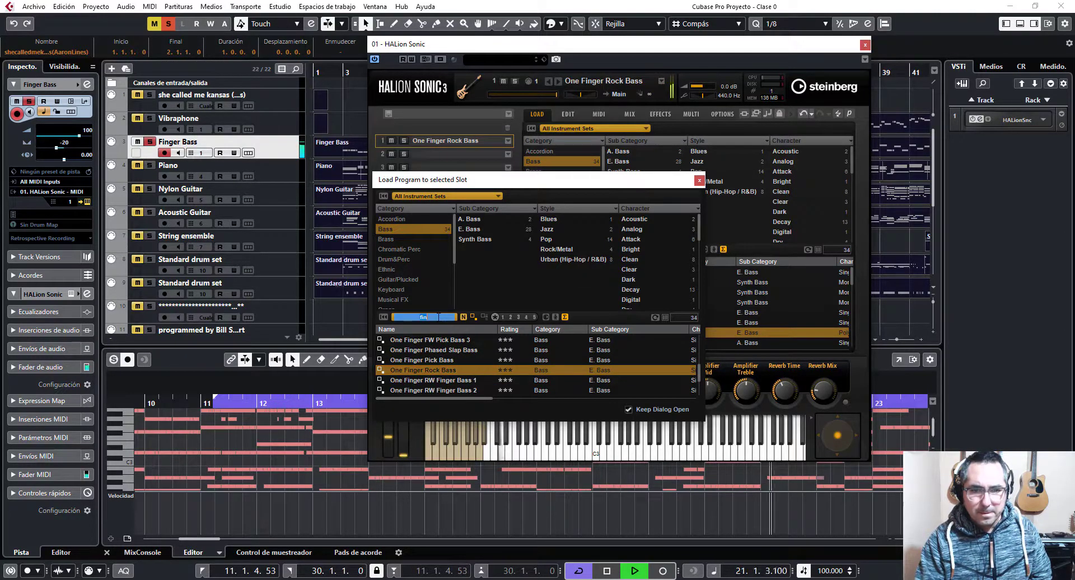
pyautogui.write('ger')
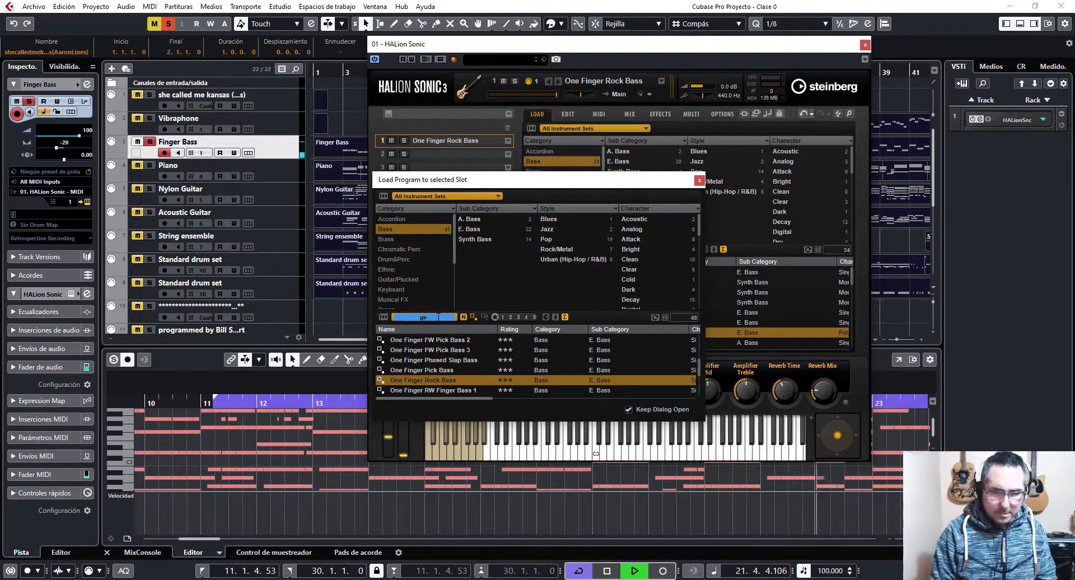
pyautogui.press('BackSpace')
pyautogui.press('BackSpace')
pyautogui.press('BackSpace')
pyautogui.write('finger')
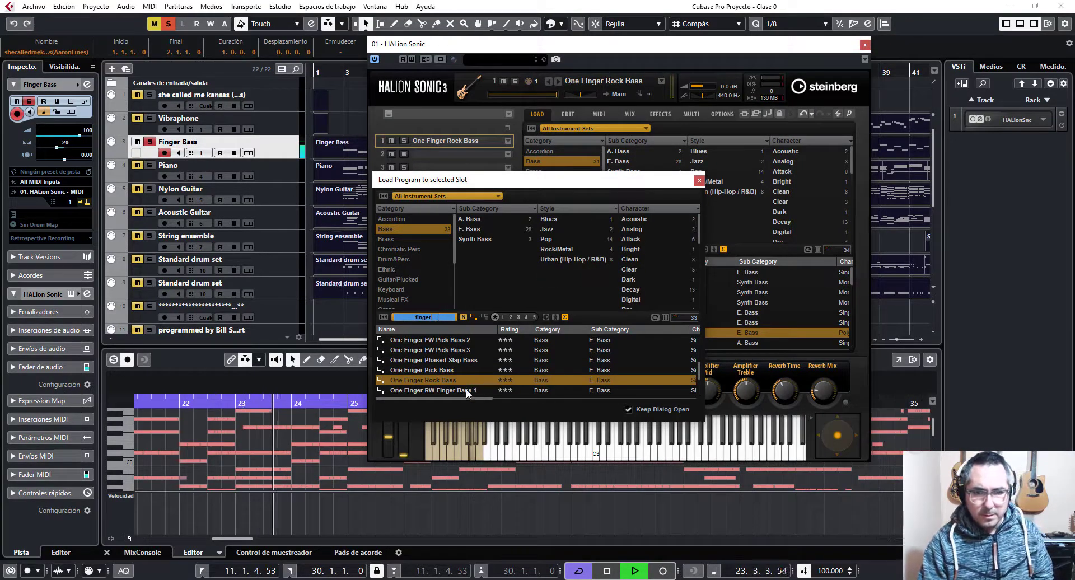
pyautogui.scroll(3, 465, 384)
pyautogui.scroll(3, 465, 384)
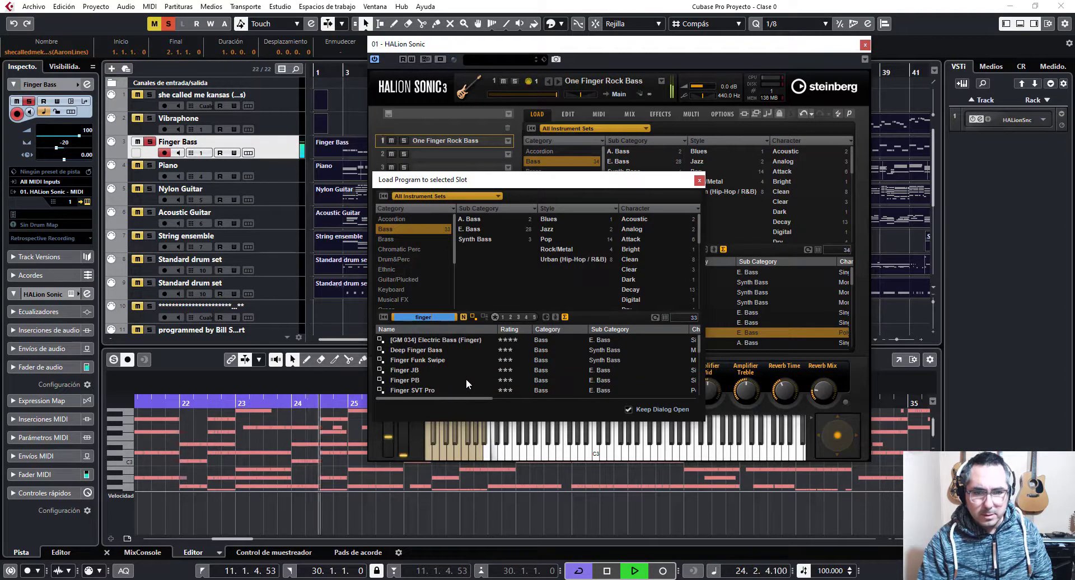
# - Audition the Deep Finger Bass, Finger Funk Swipe and Finger JB programs, load Finger PB in slot 1, then close HALion Sonic and stop playback
pyautogui.click(422, 351)
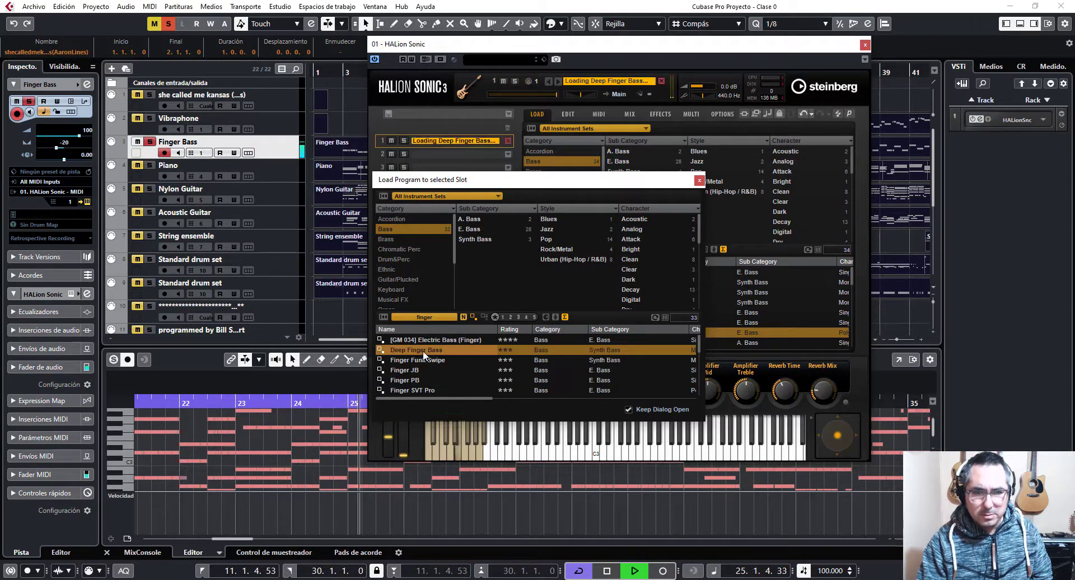
pyautogui.click(426, 362)
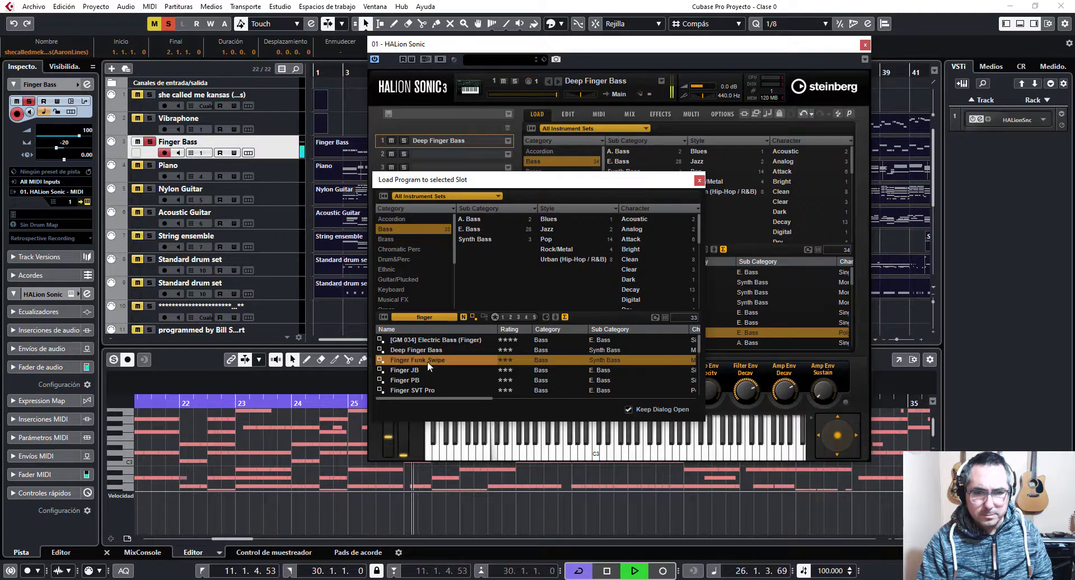
pyautogui.click(416, 370)
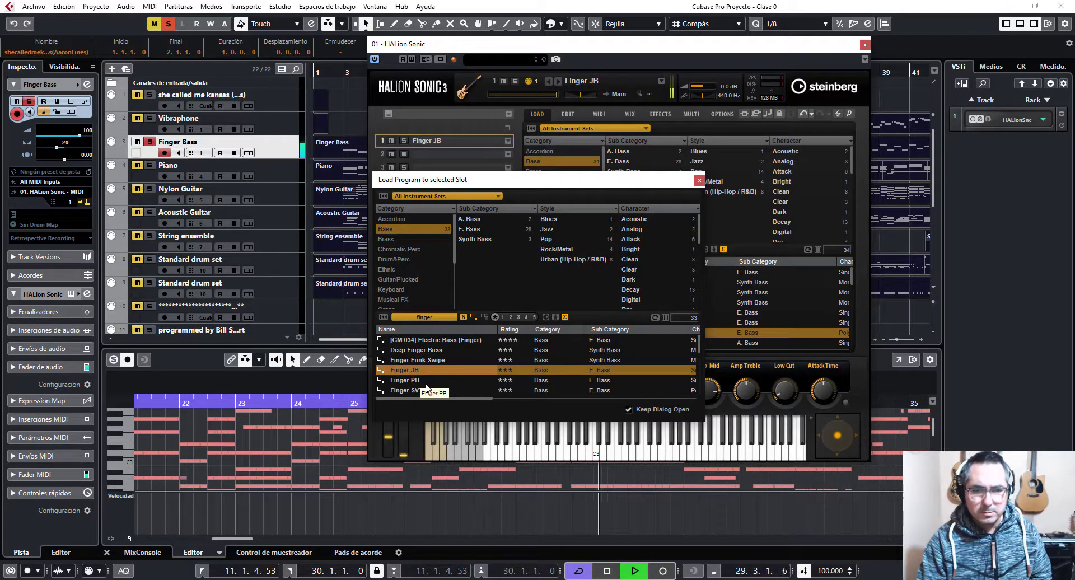
pyautogui.click(421, 381)
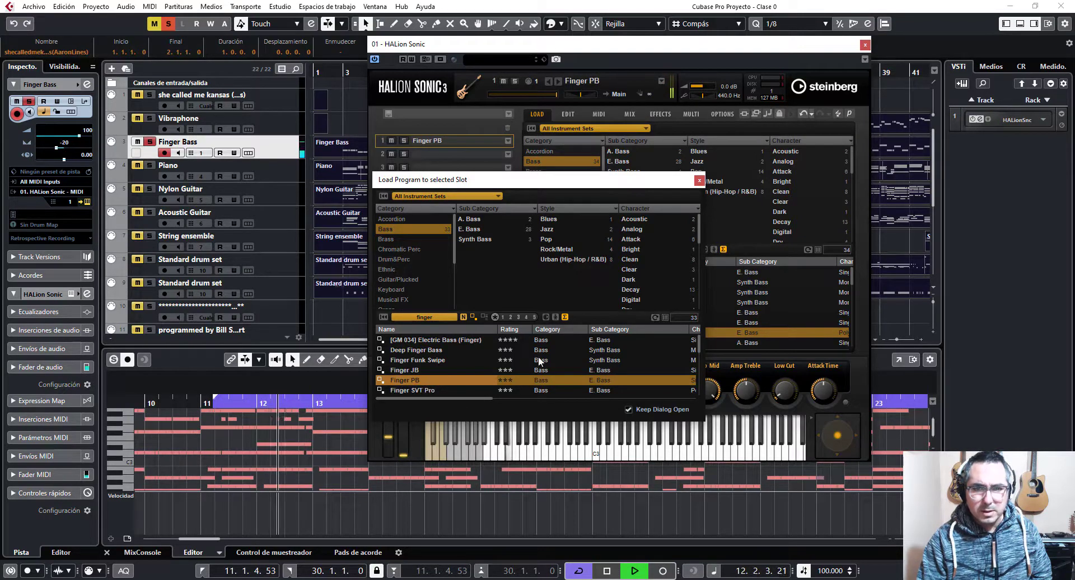
pyautogui.click(865, 45)
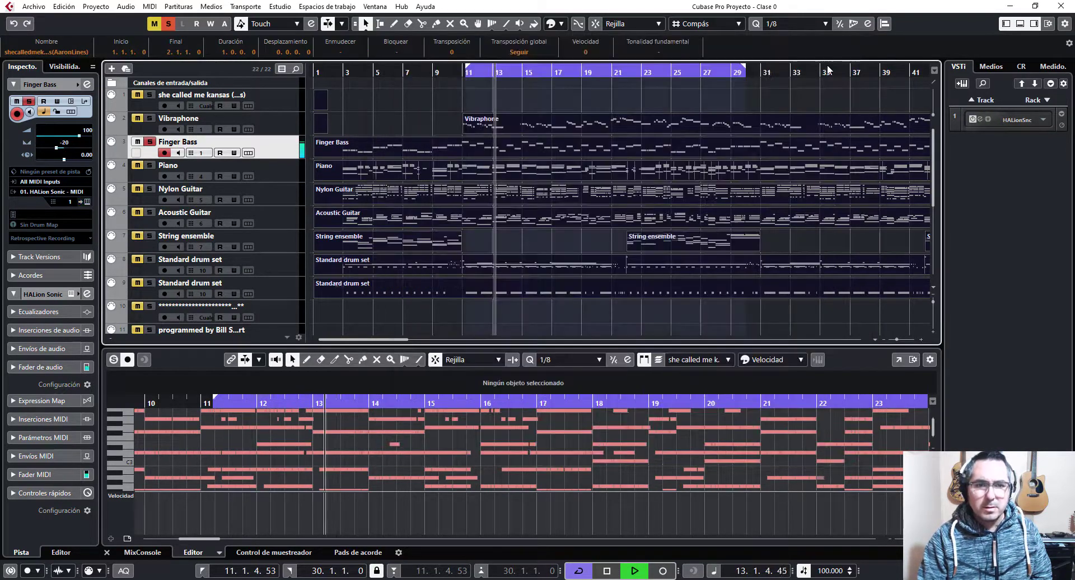
pyautogui.press('space')
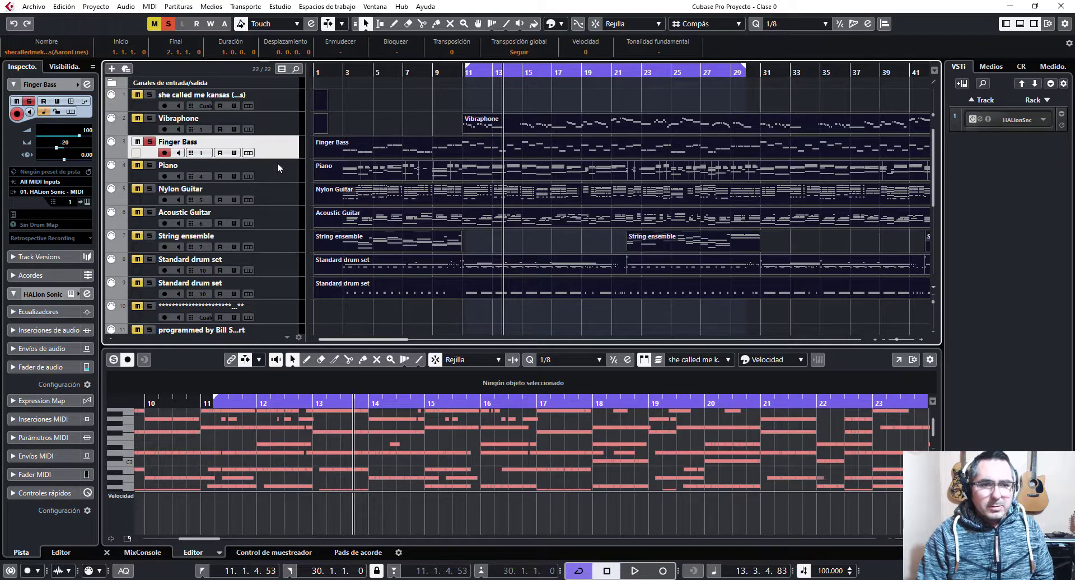
# - Set the Piano track to MIDI channel 2 and route its output to 01. HALion Sonic - MIDI
pyautogui.click(280, 171)
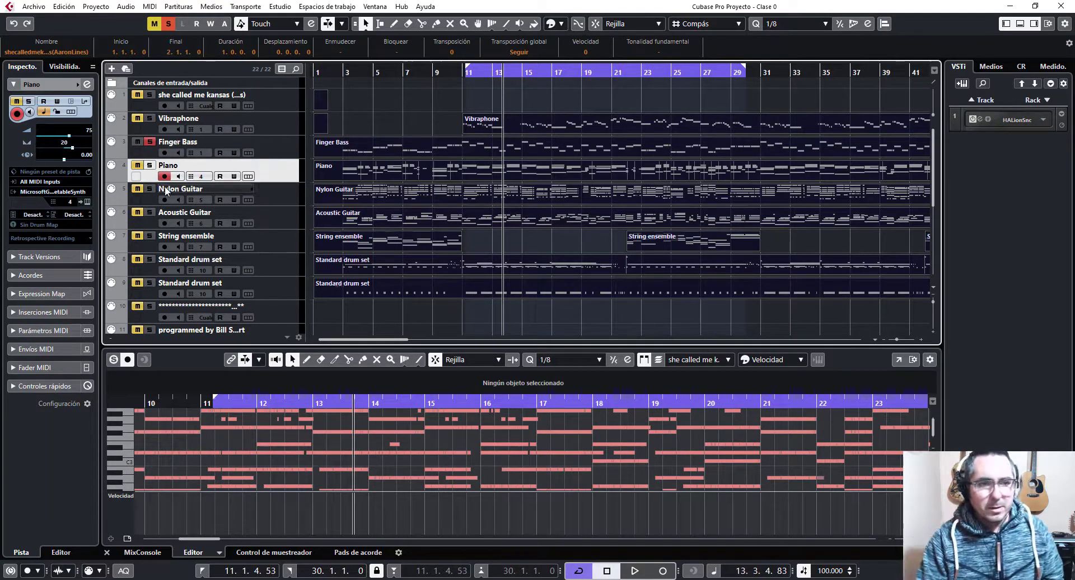
pyautogui.click(203, 177)
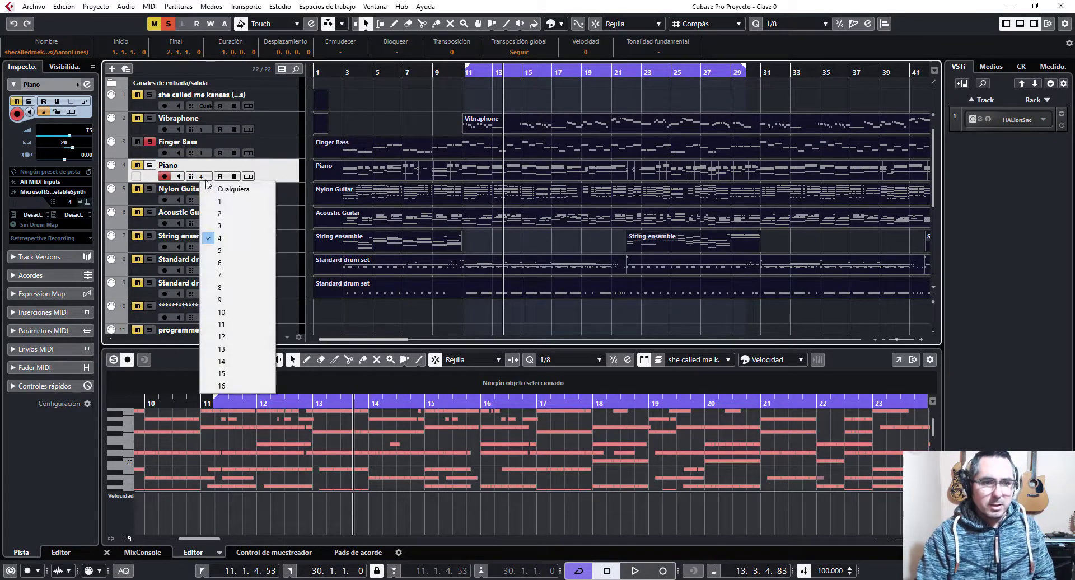
pyautogui.click(247, 212)
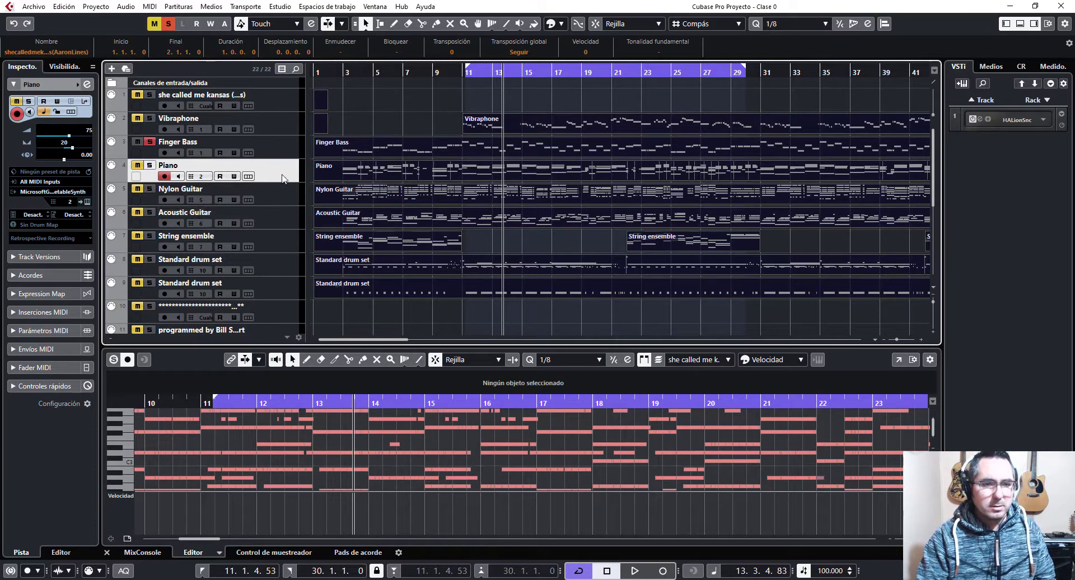
pyautogui.click(45, 192)
pyautogui.click(63, 247)
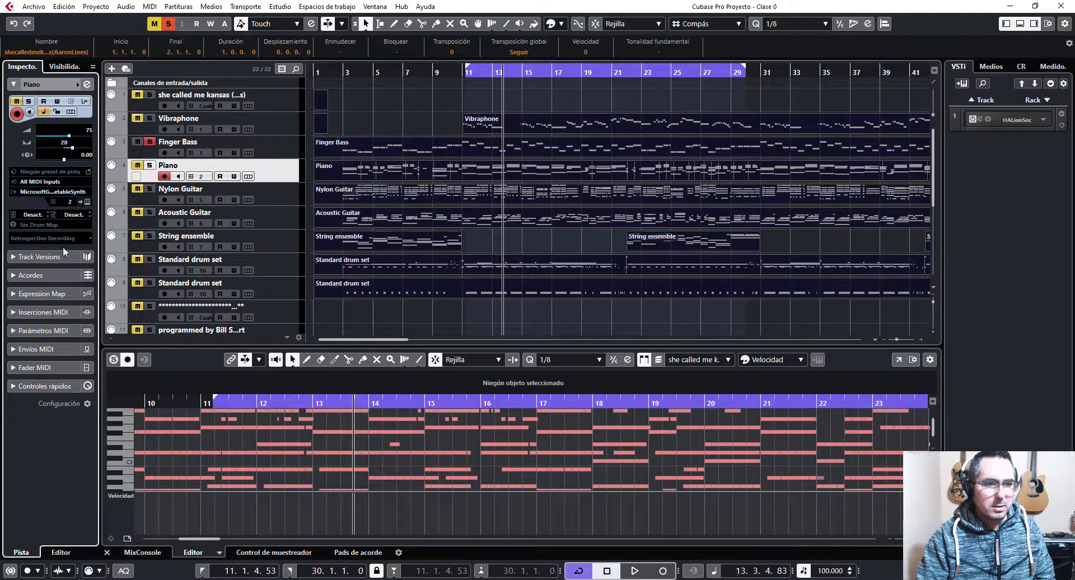
pyautogui.click(272, 179)
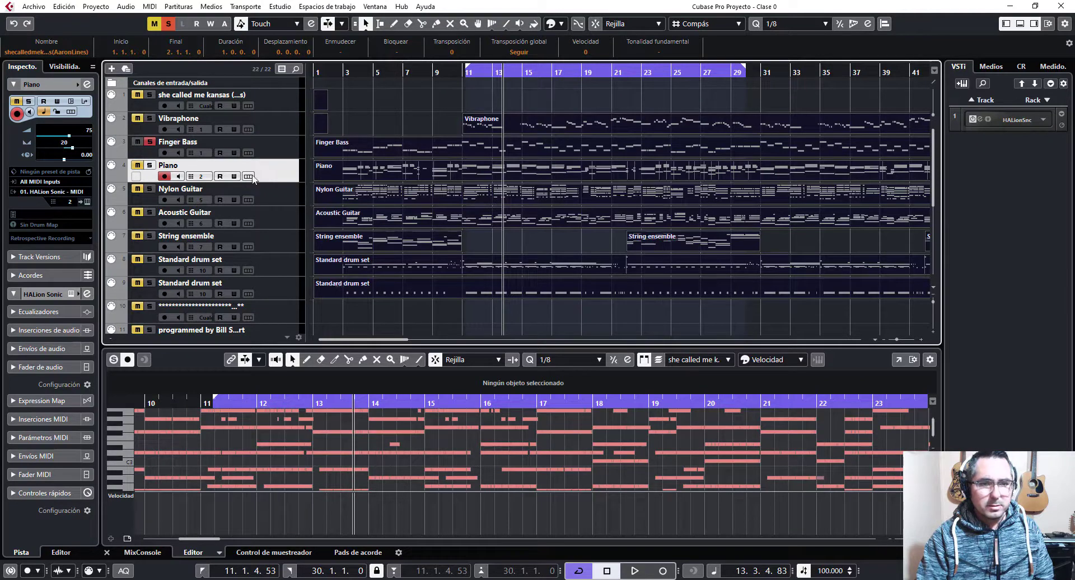
# - Solo the Piano track with playback running and filter the programs for HALion Sonic slot 2 by the Piano category
pyautogui.click(149, 166)
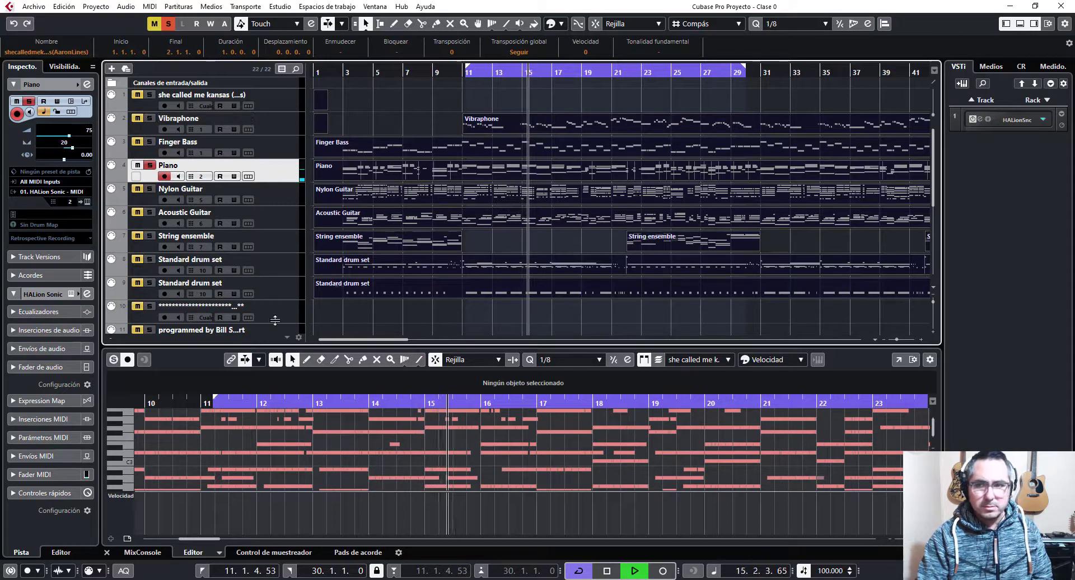
pyautogui.click(980, 119)
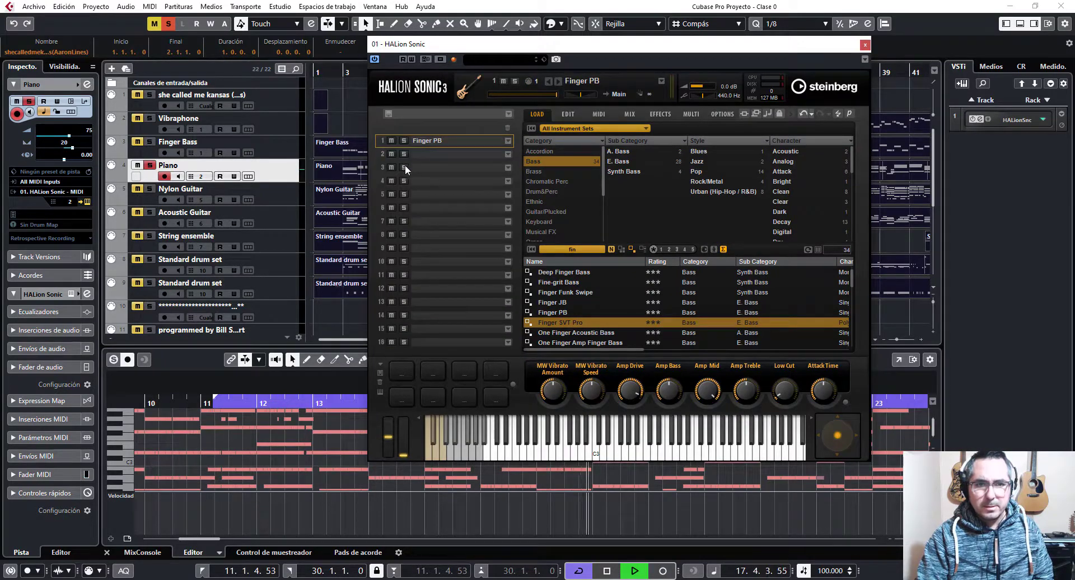
pyautogui.click(504, 154)
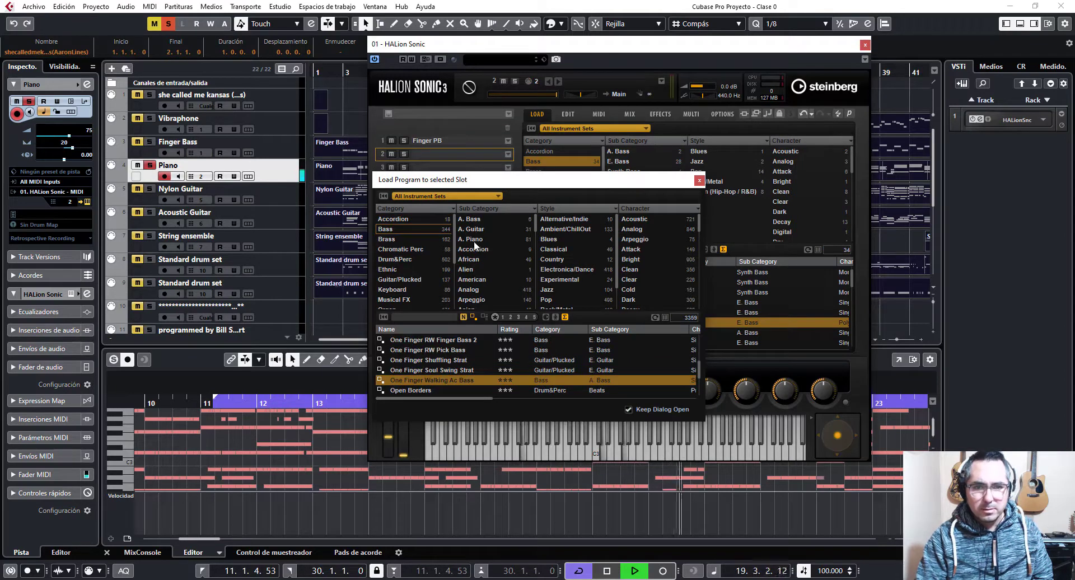
pyautogui.scroll(-2, 395, 253)
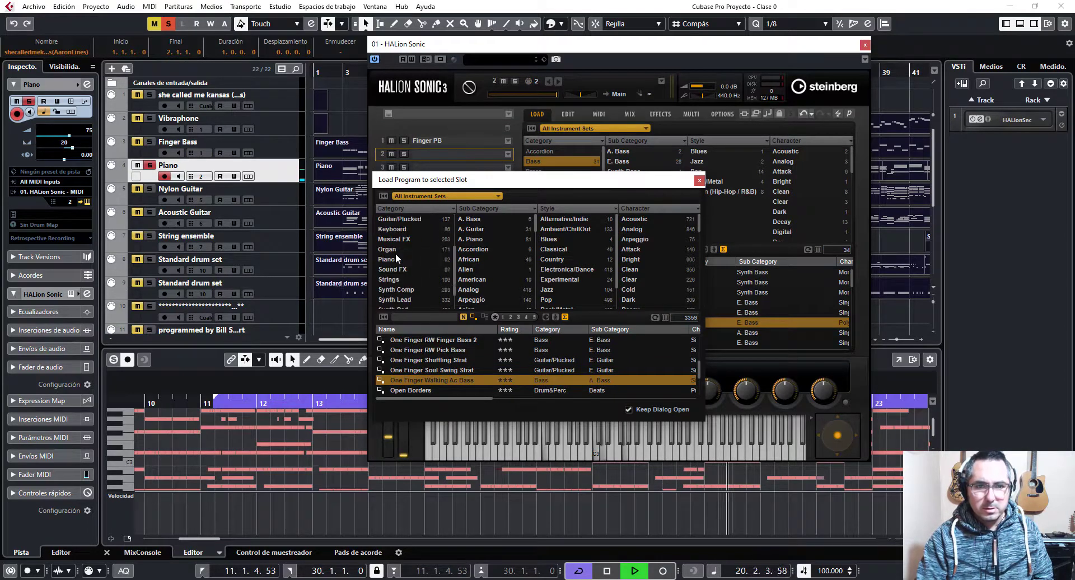
pyautogui.click(394, 259)
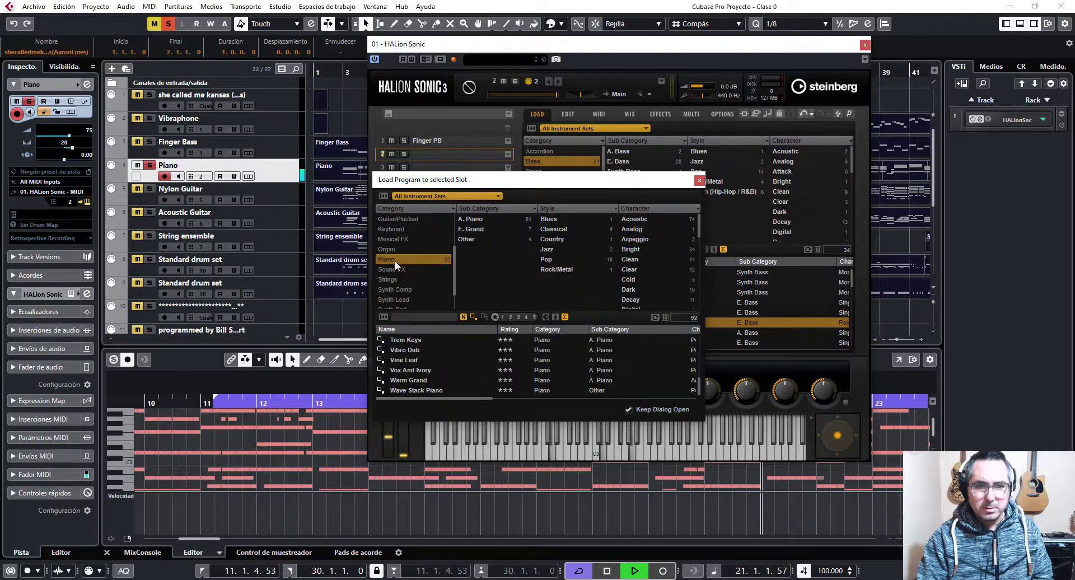
# - Audition Trem Keys and [GM 001] Acoustic Grand Piano in HALion Sonic slot 2
pyautogui.click(414, 341)
pyautogui.doubleClick(413, 339)
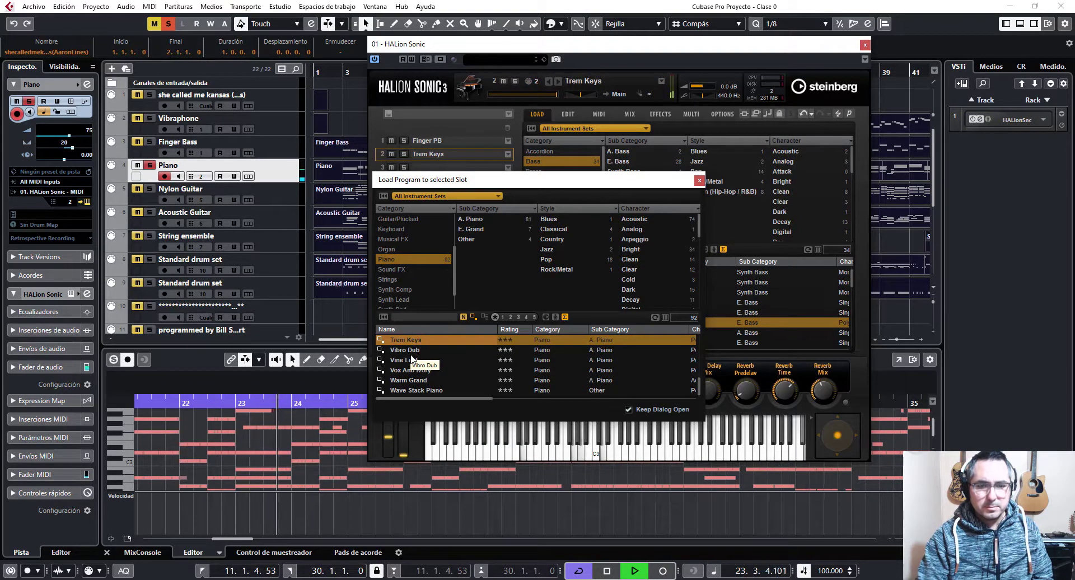
pyautogui.scroll(1, 412, 372)
pyautogui.scroll(5, 411, 370)
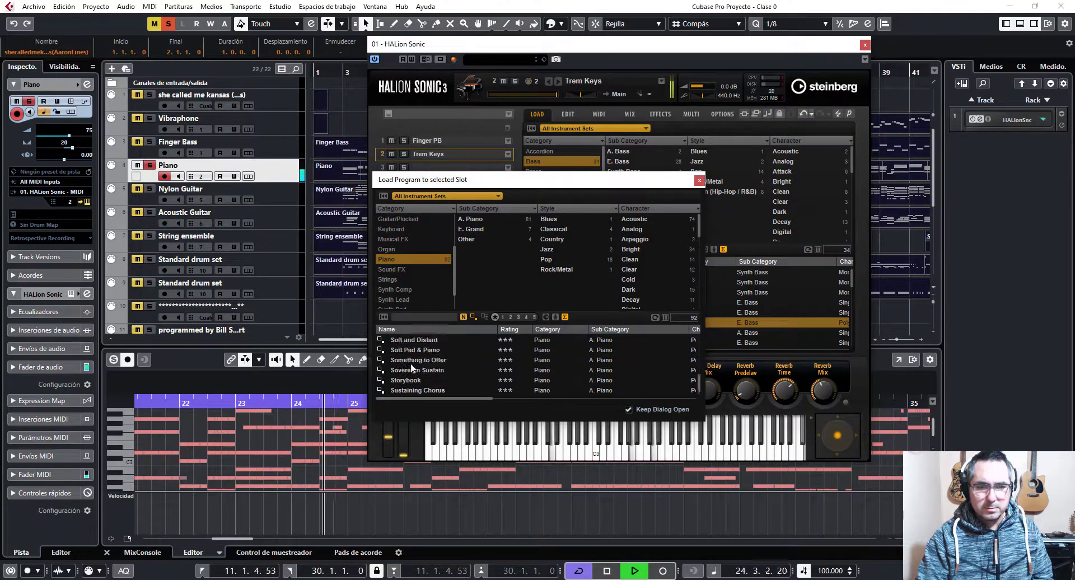
pyautogui.scroll(10, 411, 362)
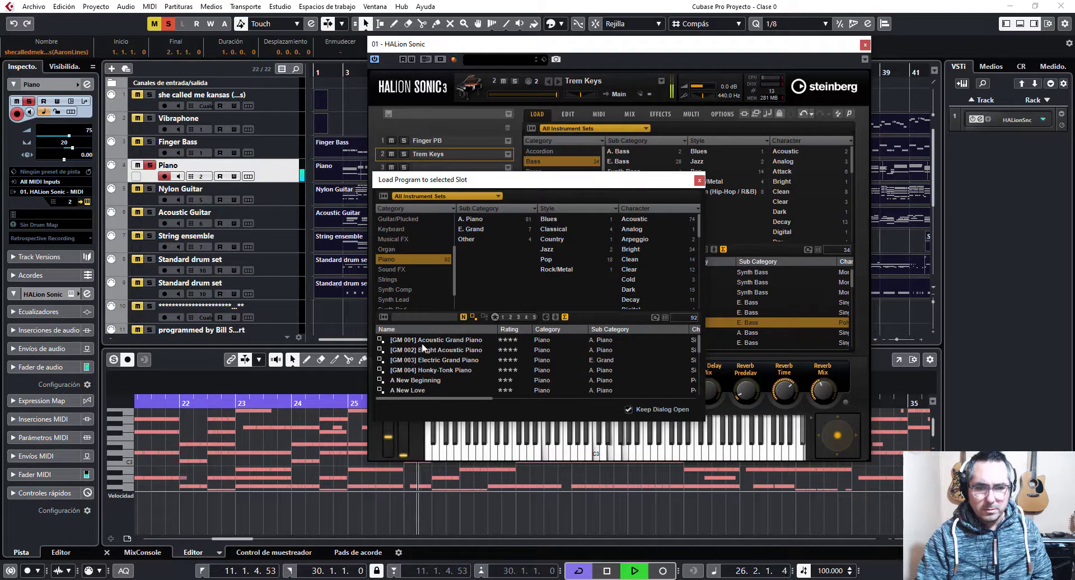
pyautogui.click(423, 341)
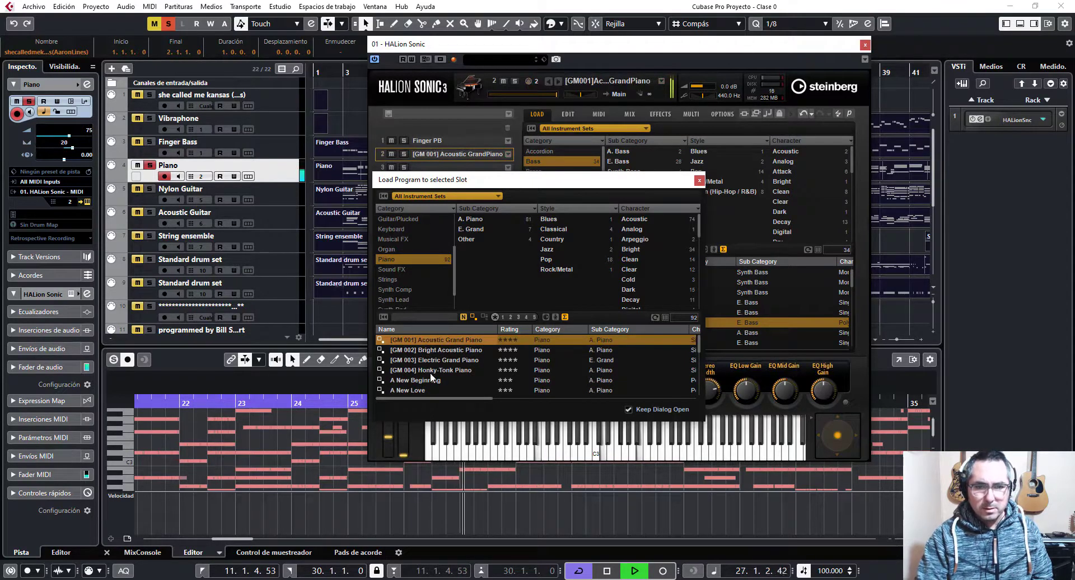
# - Audition A New Beginning, A New Love and Ac Piano+DX, and load A New Beginning in HALion Sonic slot 2
pyautogui.scroll(-1, 431, 361)
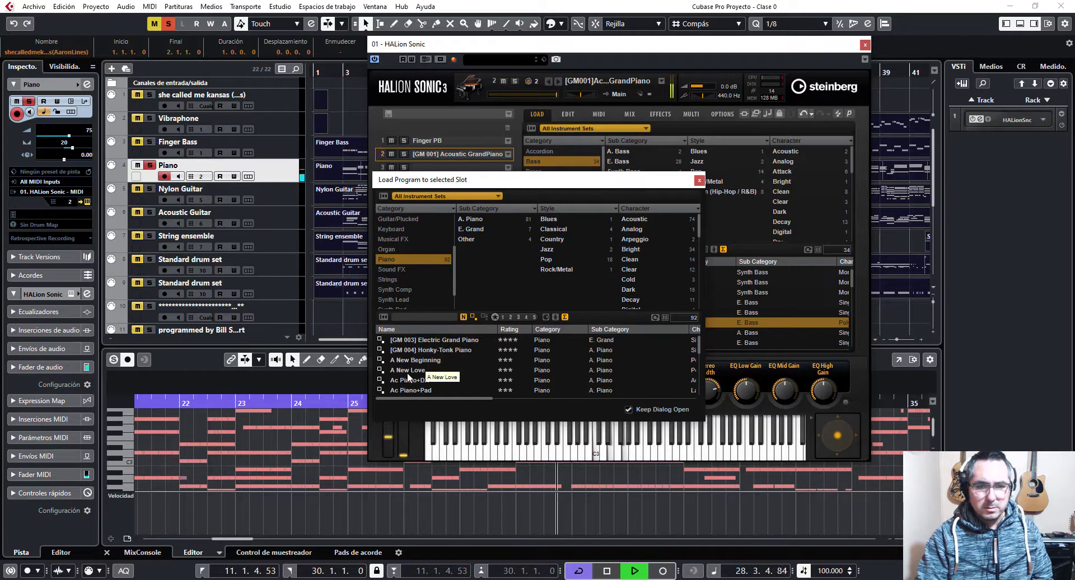
pyautogui.doubleClick(408, 359)
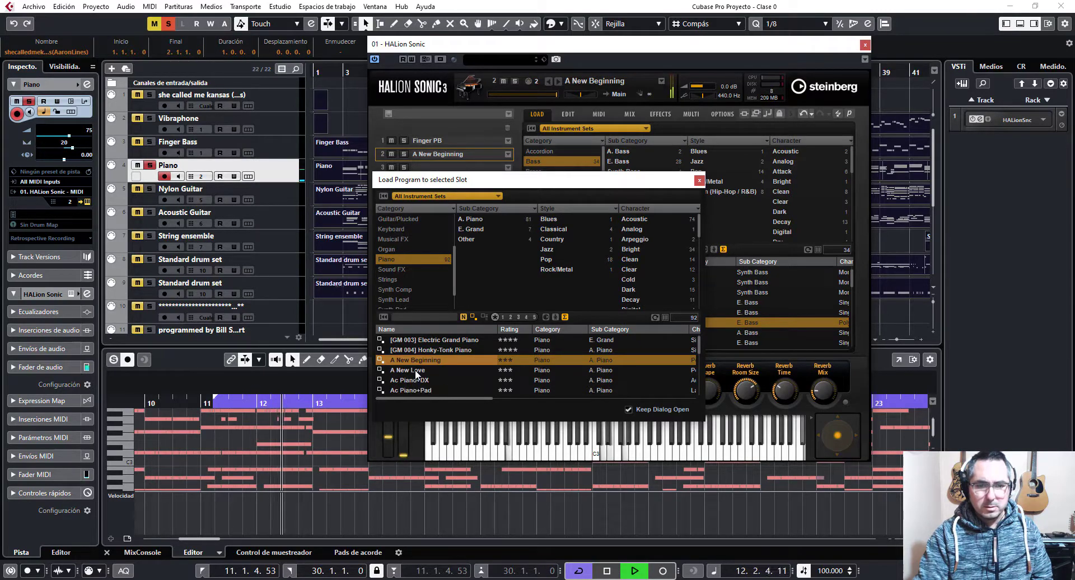
pyautogui.doubleClick(415, 370)
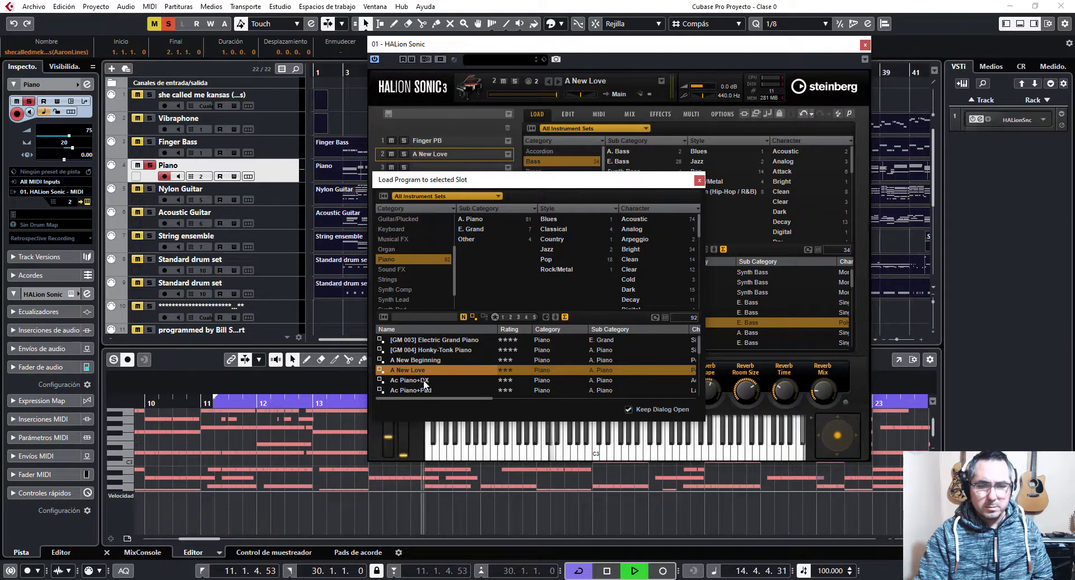
pyautogui.doubleClick(423, 381)
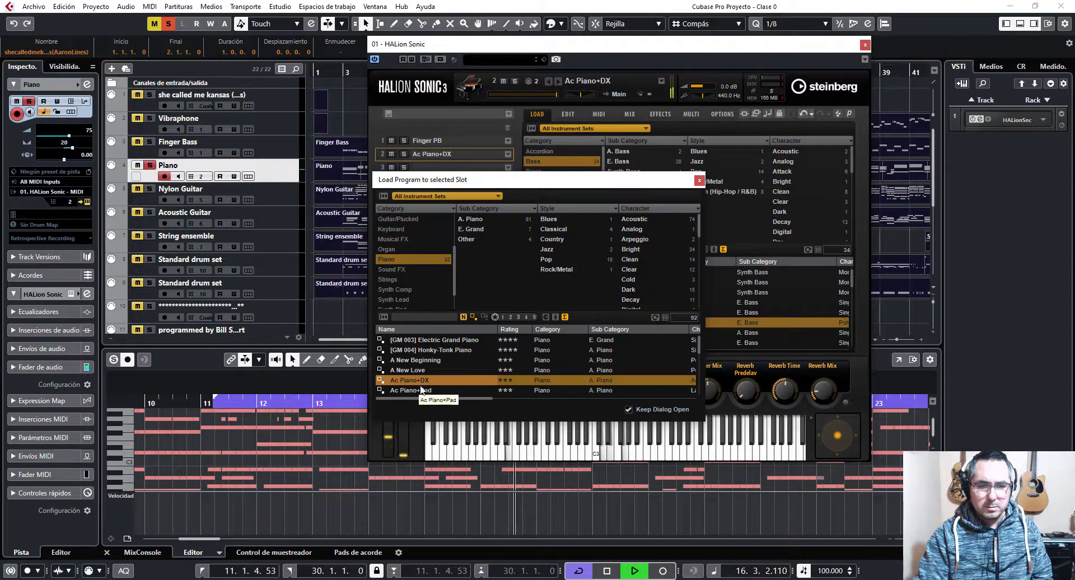
pyautogui.scroll(-2, 422, 381)
pyautogui.doubleClick(416, 342)
pyautogui.scroll(1, 418, 349)
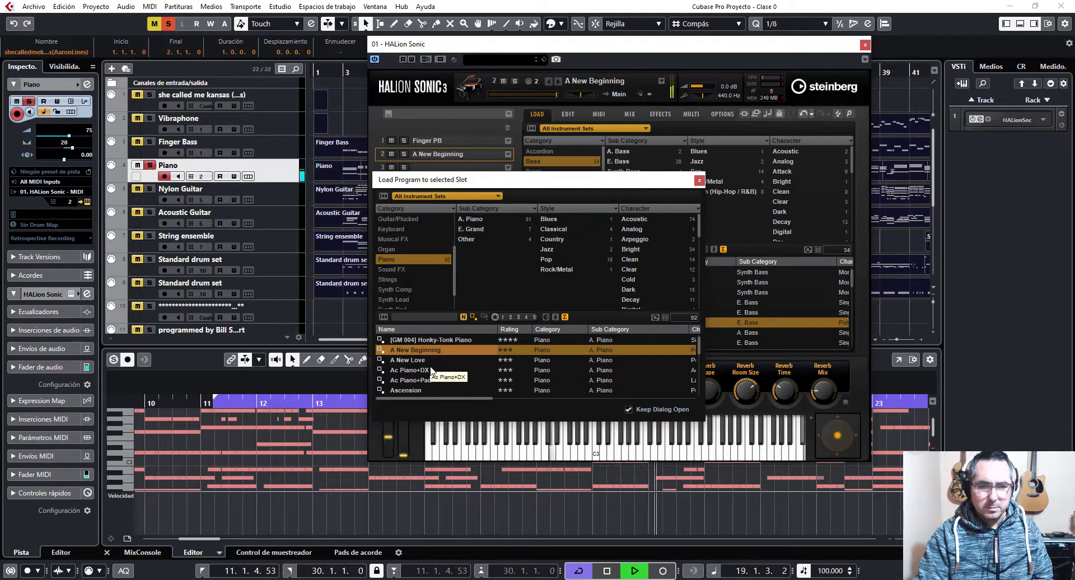
# - Set the Nylon Guitar track to MIDI channel 3 and solo it in place of the Piano track
pyautogui.click(202, 200)
pyautogui.click(227, 248)
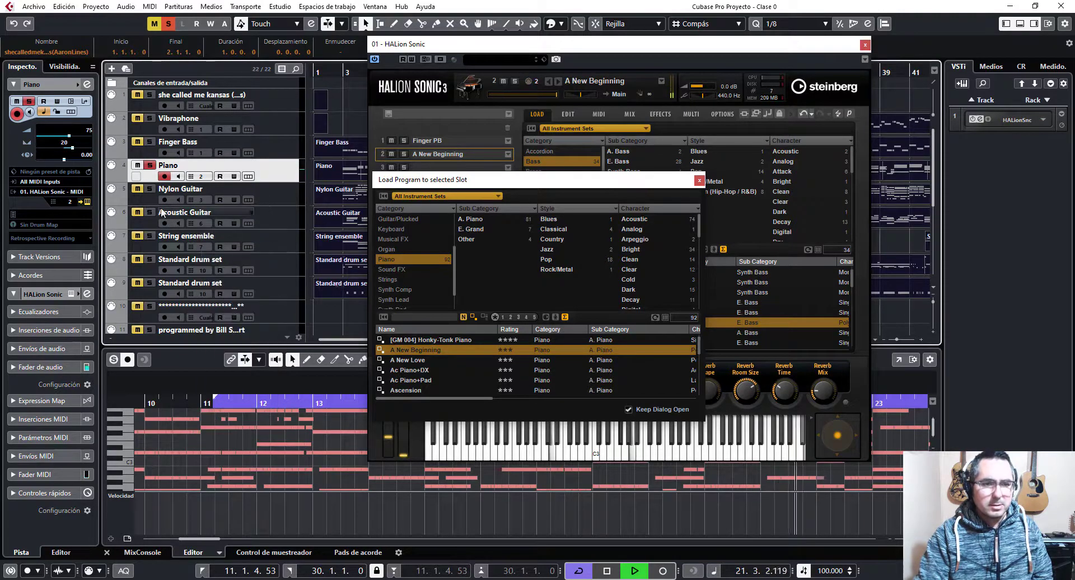
pyautogui.click(138, 165)
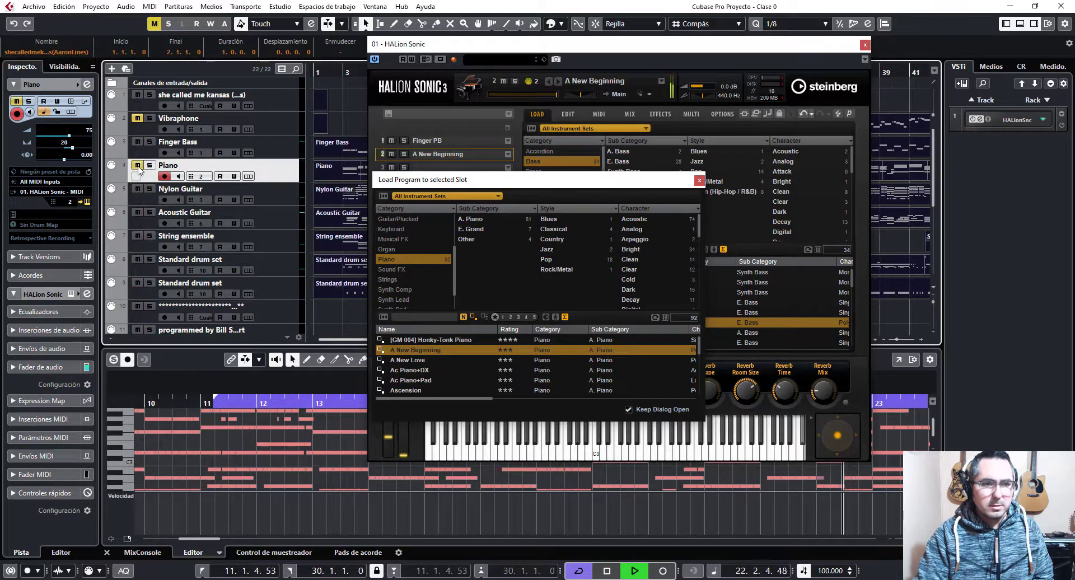
pyautogui.click(150, 188)
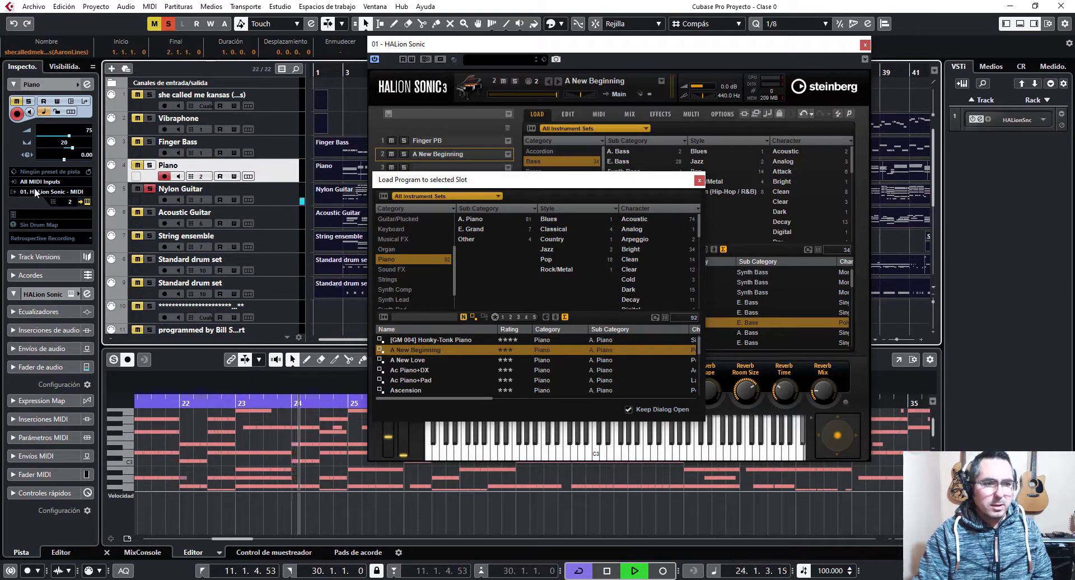
# - Route the Nylon Guitar track's output to 01. HALion Sonic - MIDI
pyautogui.click(270, 197)
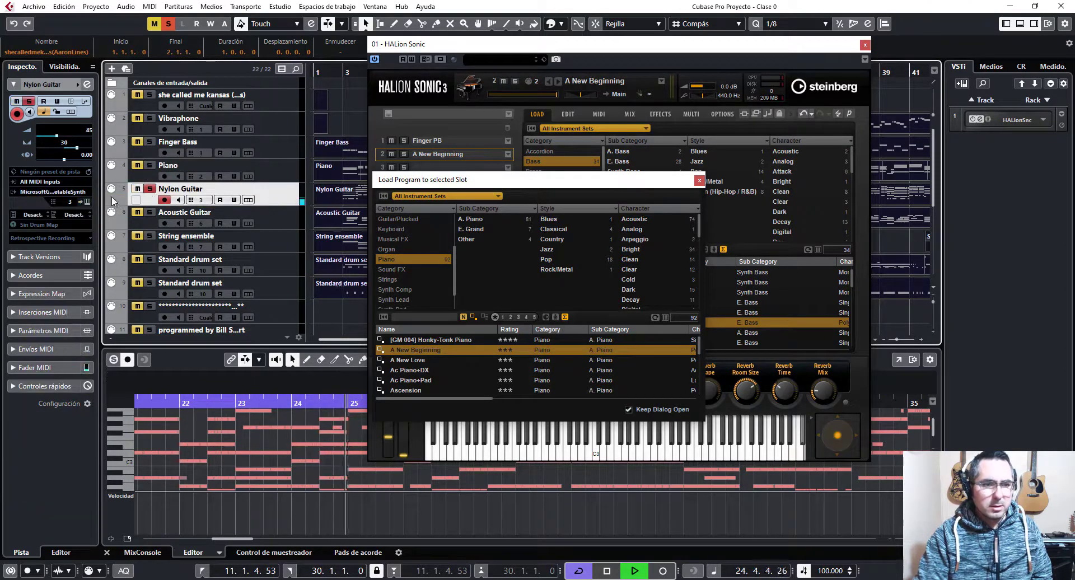
pyautogui.click(32, 192)
pyautogui.click(58, 247)
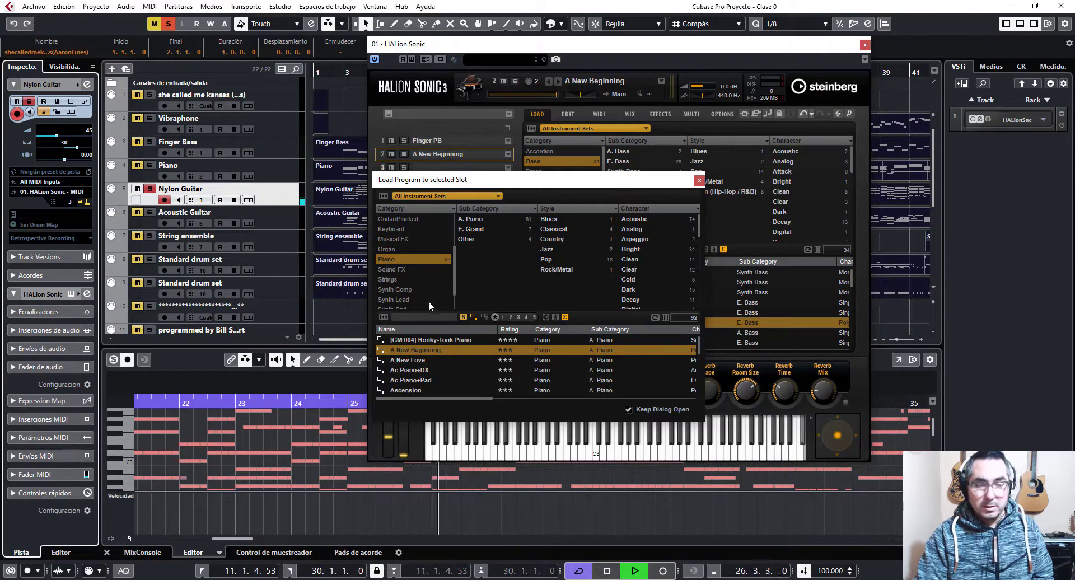
# - Filter the programs by Guitar/Plucked and "ny", and try loading [GM 025] Nylon Guitar in HALion Sonic slot 2
pyautogui.scroll(2, 406, 259)
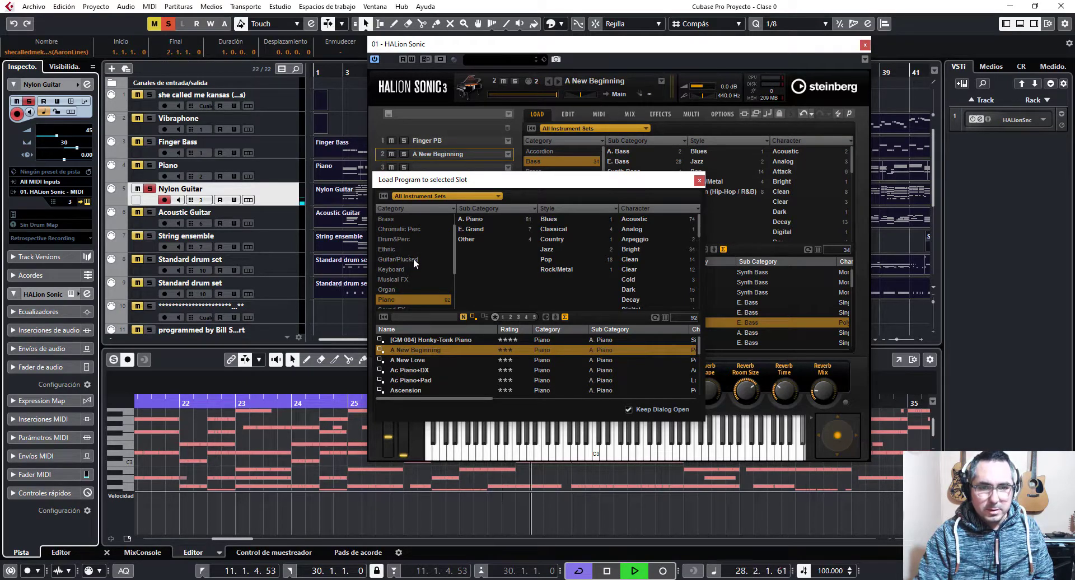
pyautogui.scroll(1, 414, 258)
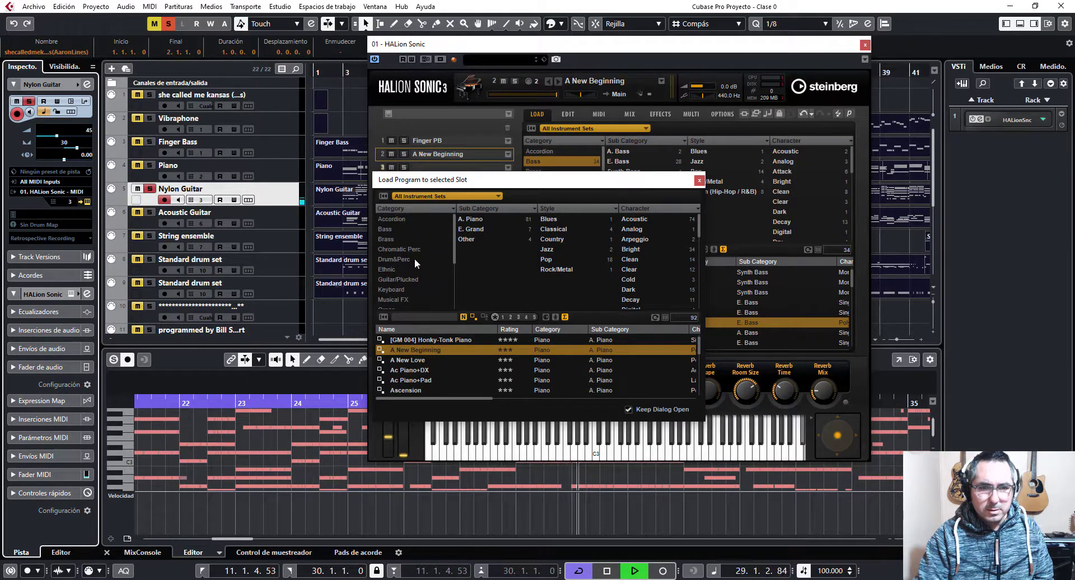
pyautogui.scroll(-2, 414, 257)
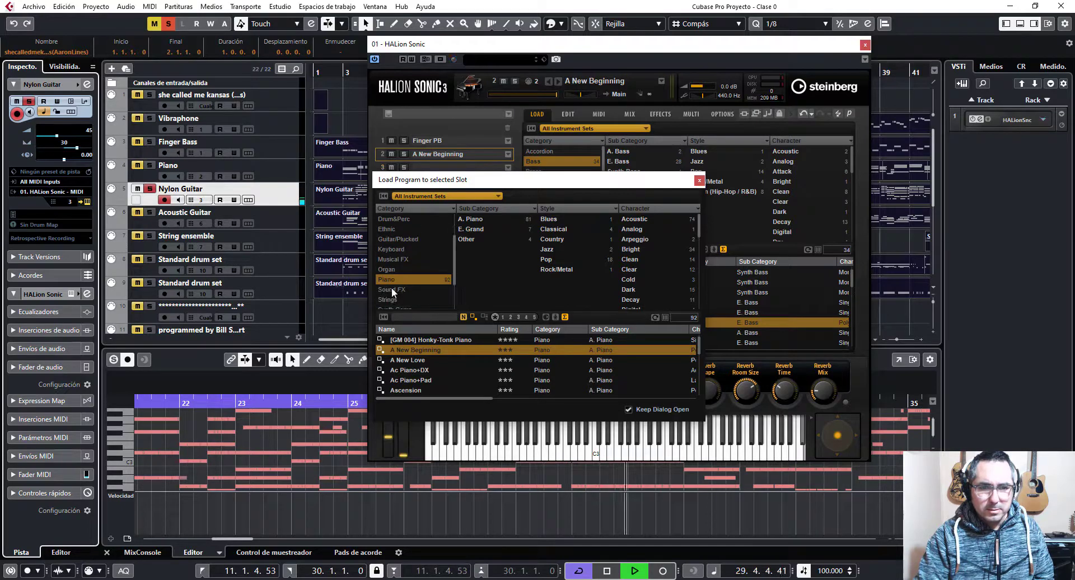
pyautogui.click(397, 240)
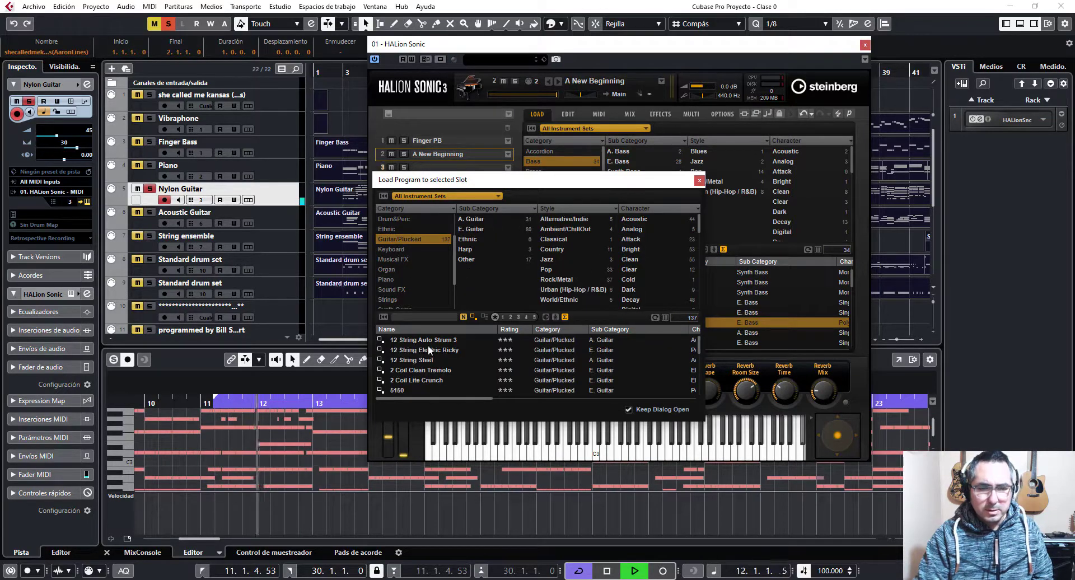
pyautogui.click(411, 317)
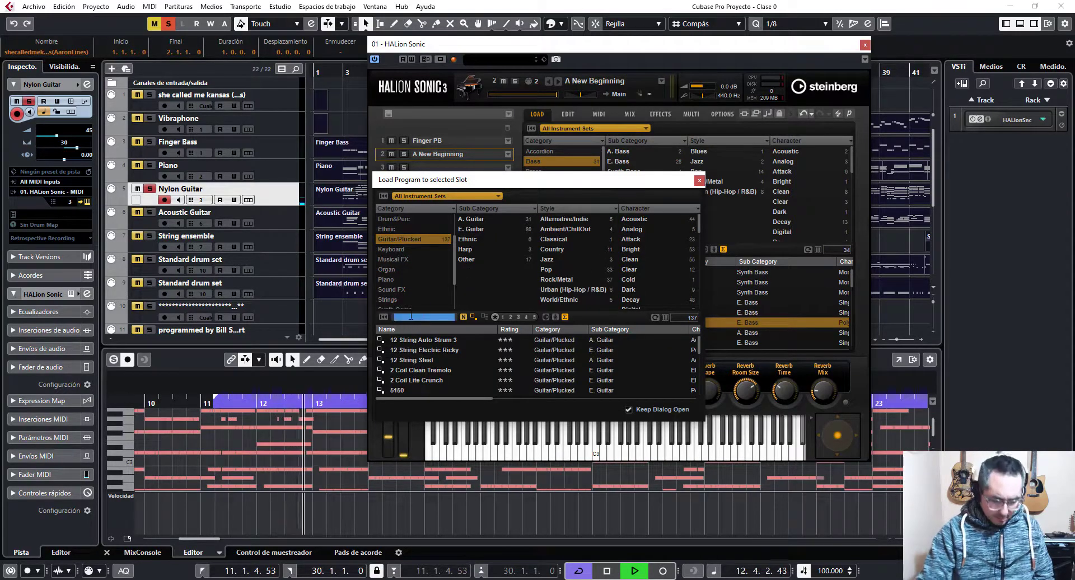
pyautogui.write('ny')
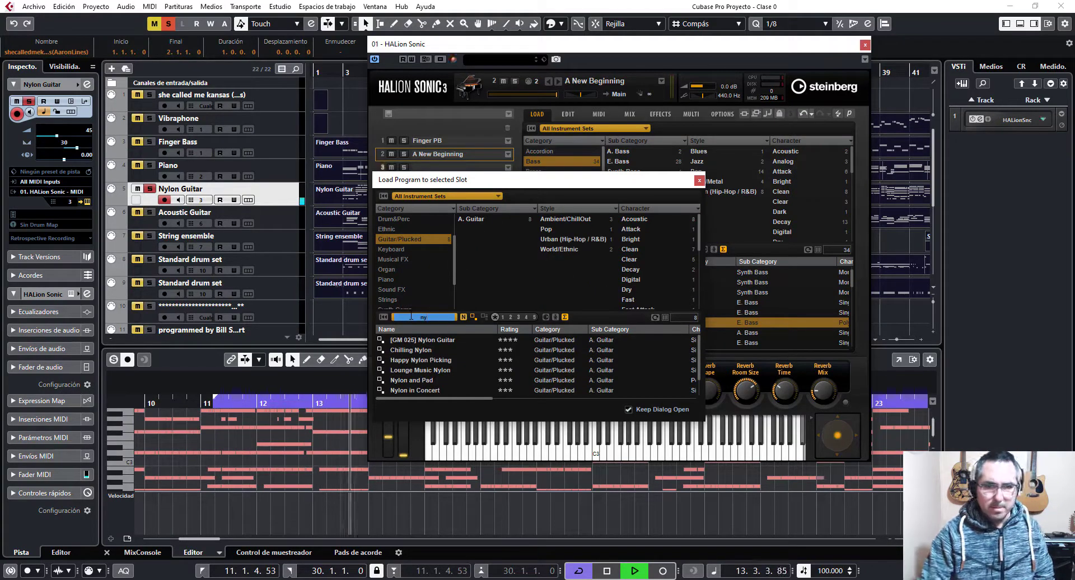
pyautogui.click(424, 342)
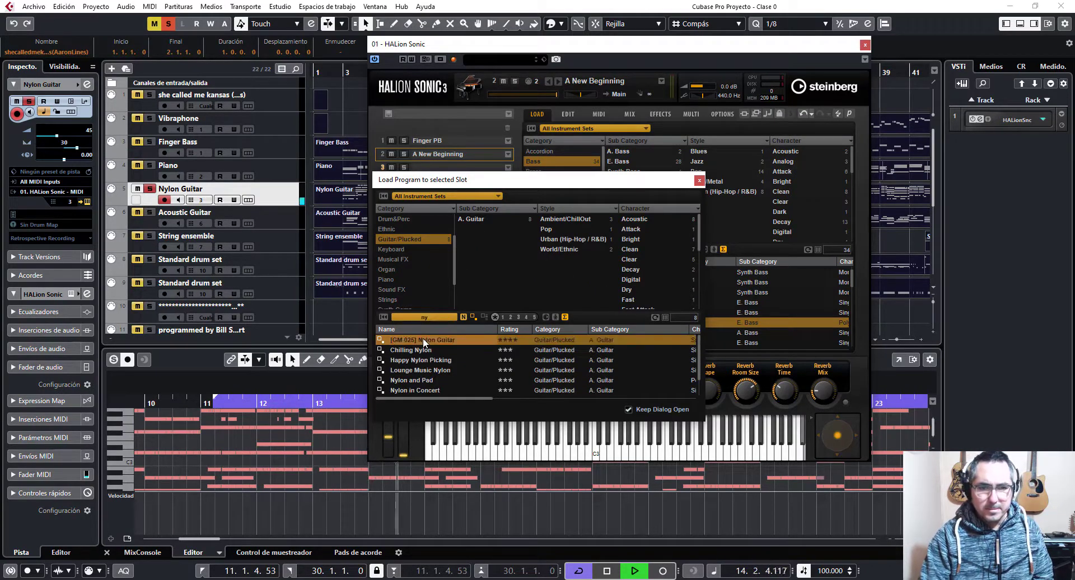
pyautogui.doubleClick(423, 340)
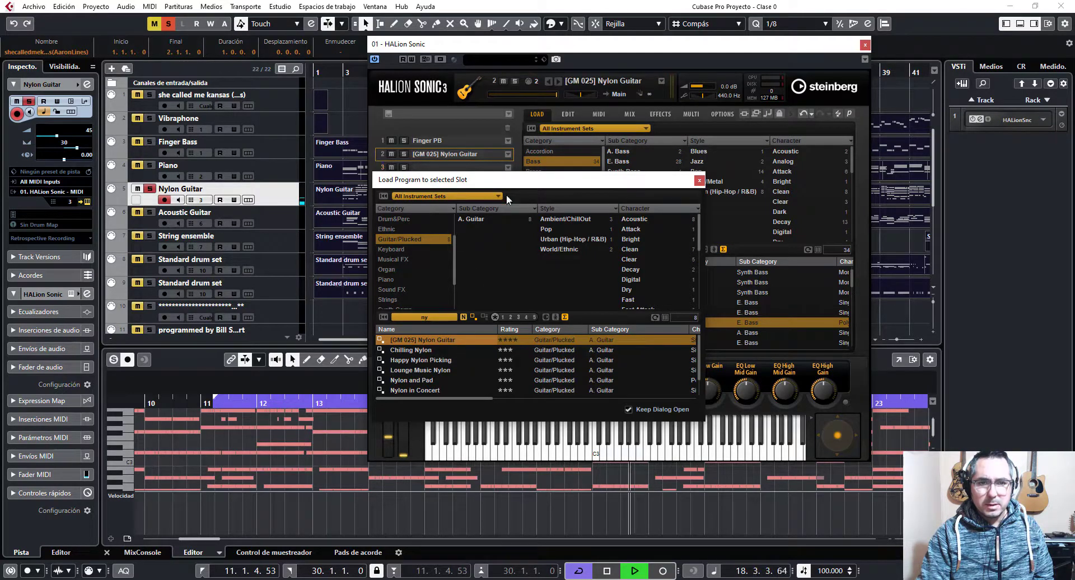
pyautogui.click(699, 181)
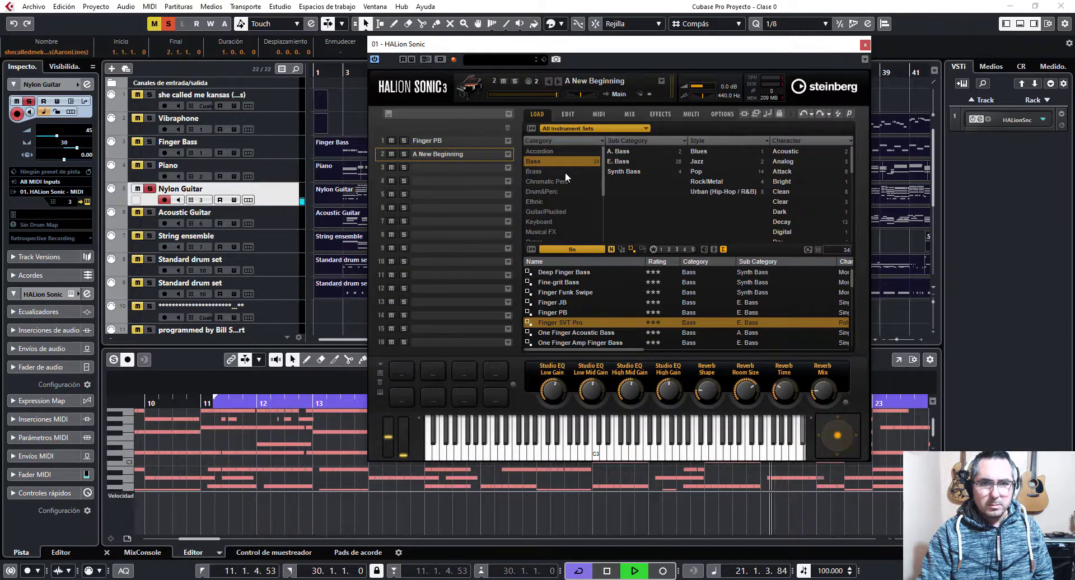
# - Audition [GM 026] Steel Guitar and load [GM 025] Nylon Guitar in HALion Sonic slot 3
pyautogui.click(460, 167)
pyautogui.doubleClick(501, 167)
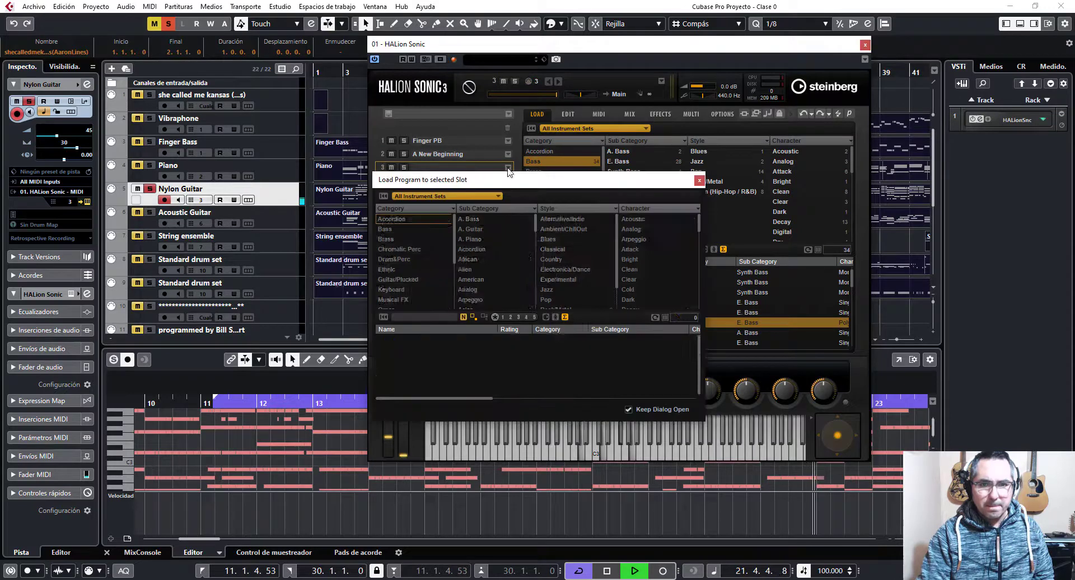
pyautogui.doubleClick(432, 381)
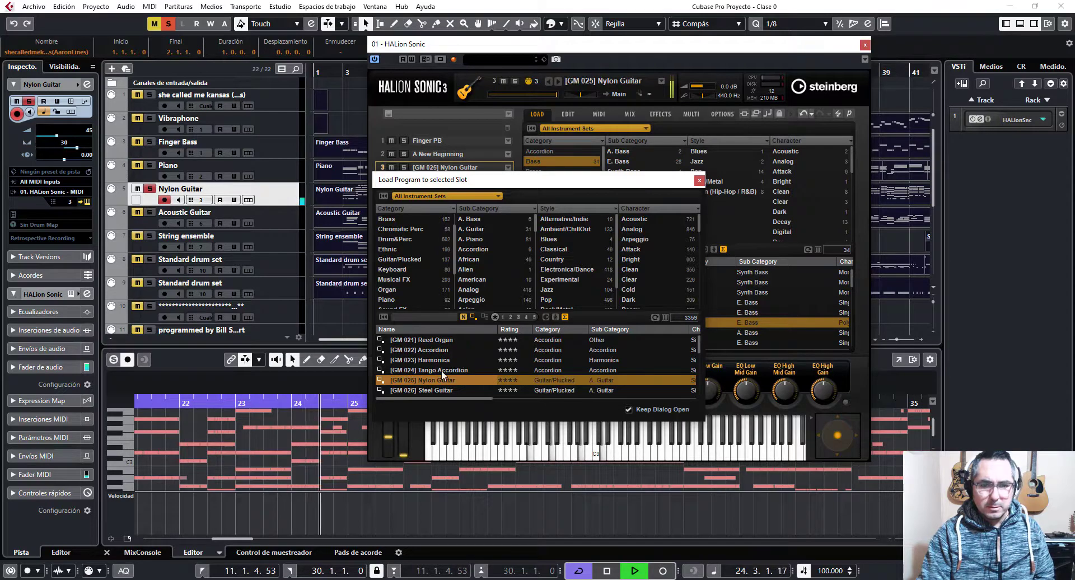
pyautogui.doubleClick(445, 390)
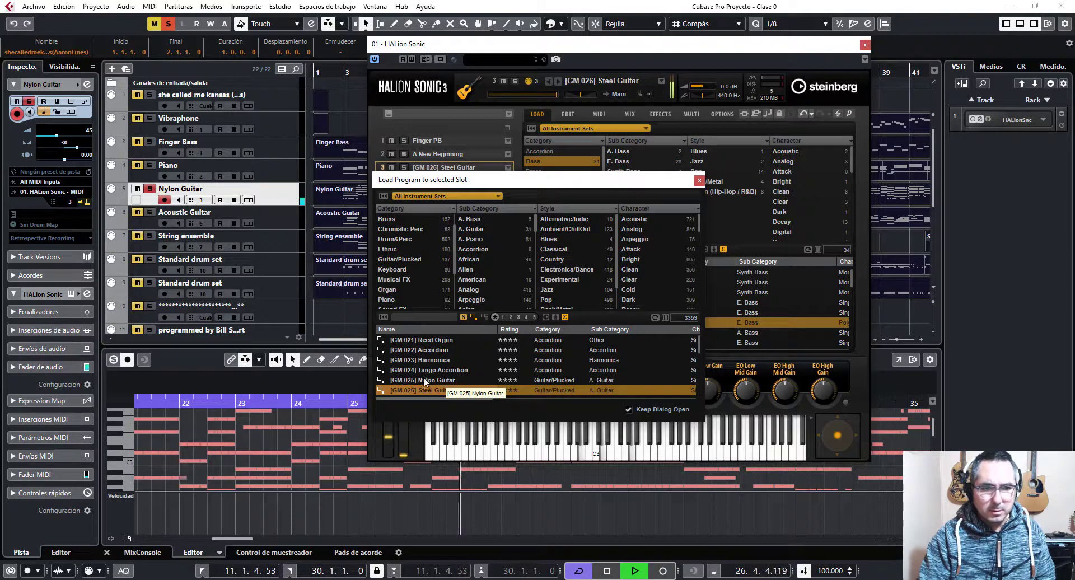
pyautogui.doubleClick(434, 380)
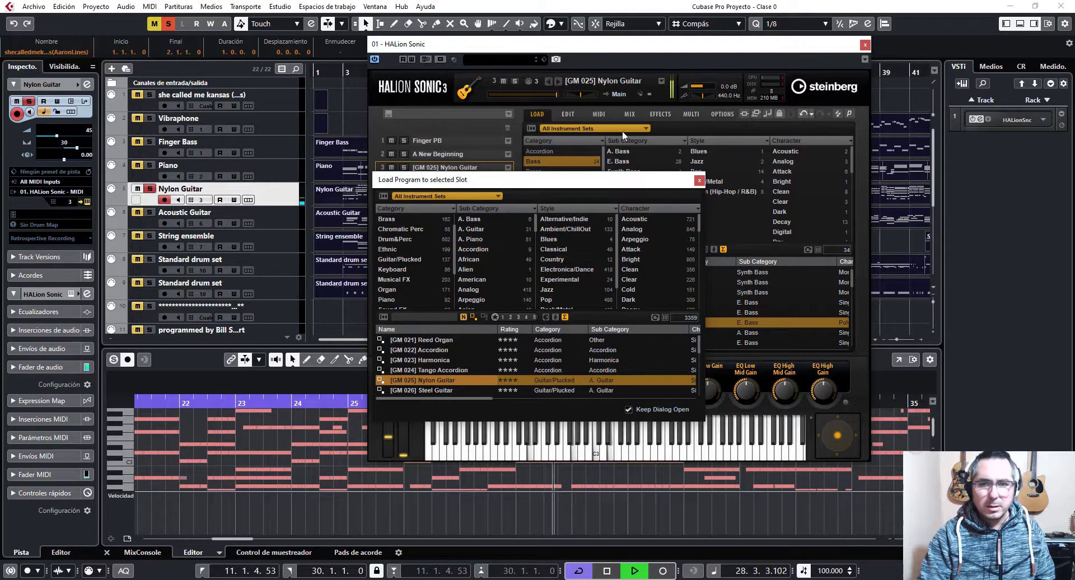
pyautogui.click(699, 180)
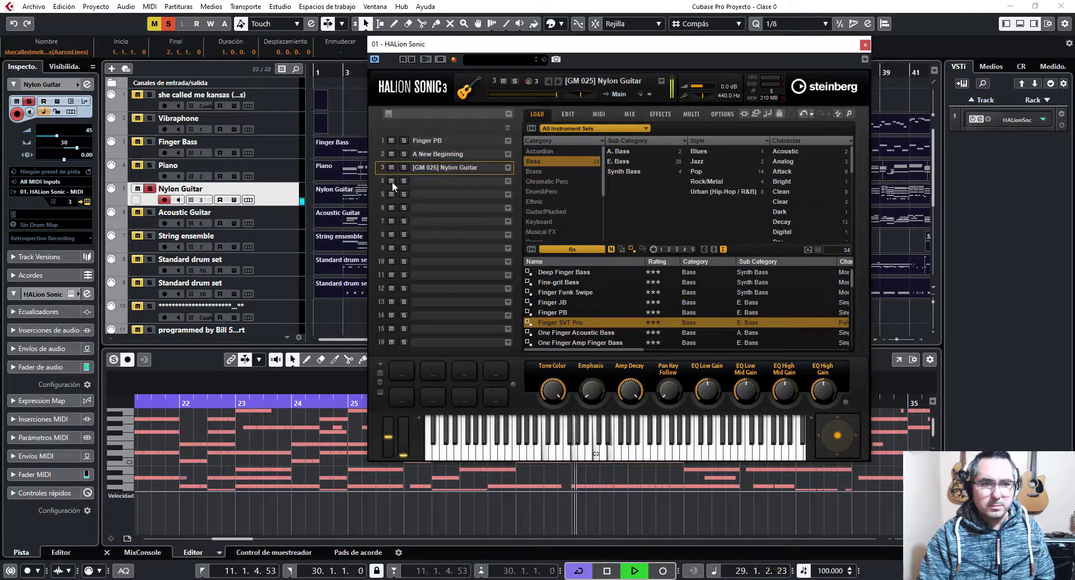
# - Solo the Acoustic Guitar track and route its output to 01. HALion Sonic - MIDI
pyautogui.click(150, 215)
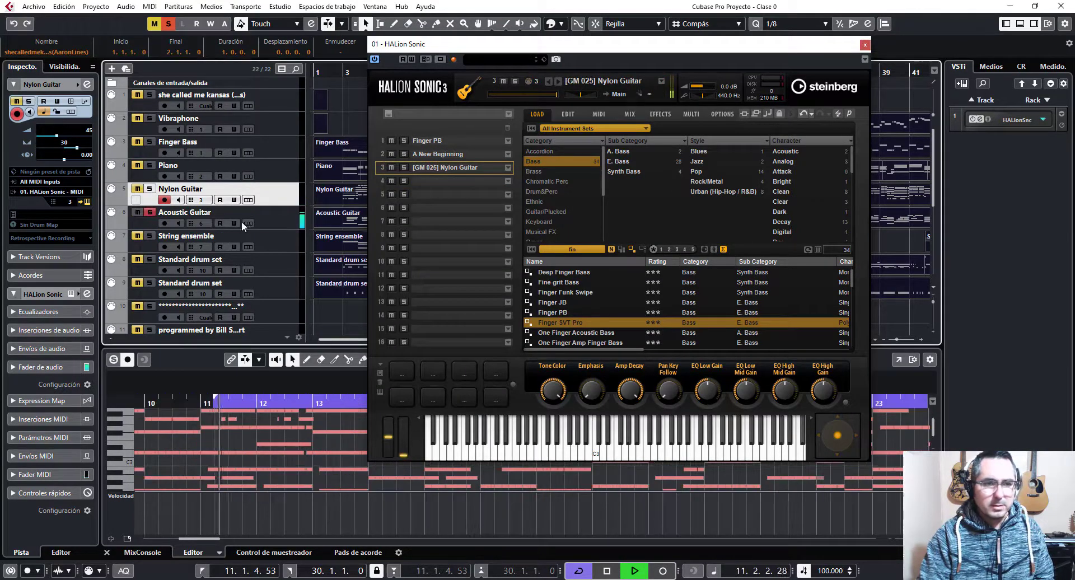
pyautogui.click(281, 214)
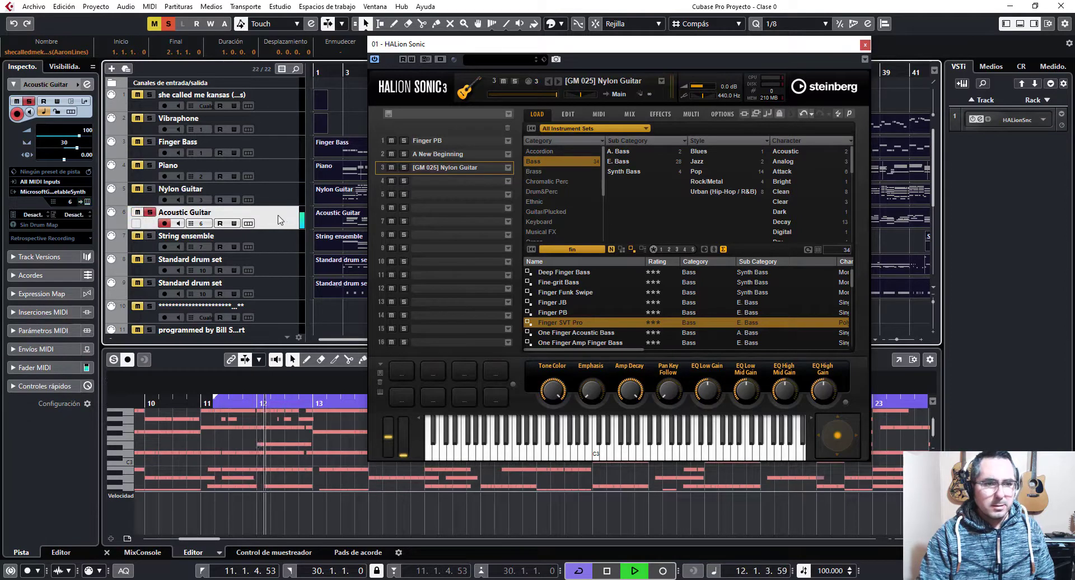
pyautogui.click(51, 192)
pyautogui.click(69, 248)
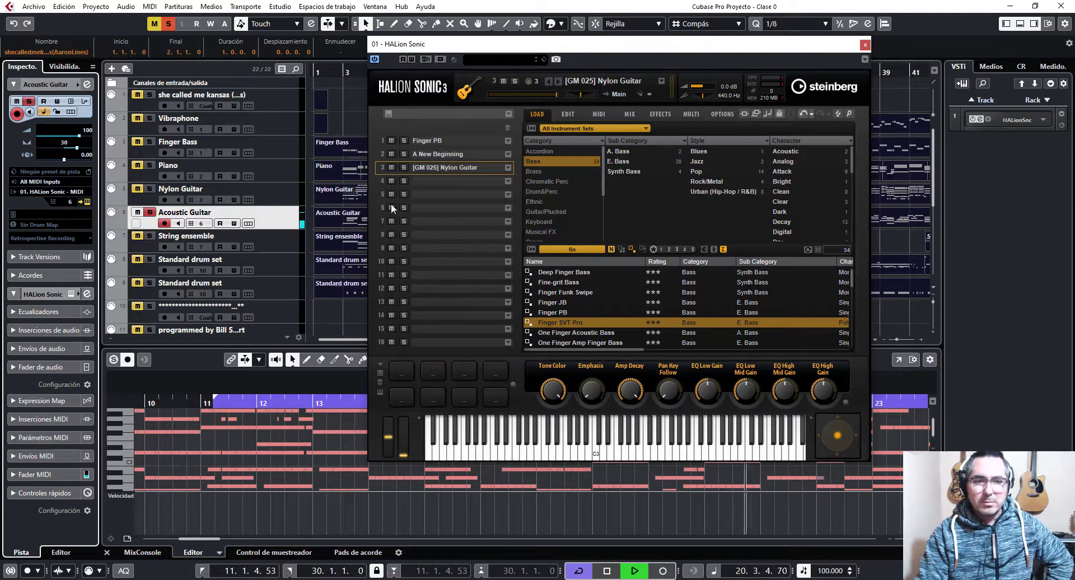
# - Close the HALion Sonic window and the Clase 0 project
pyautogui.click(865, 45)
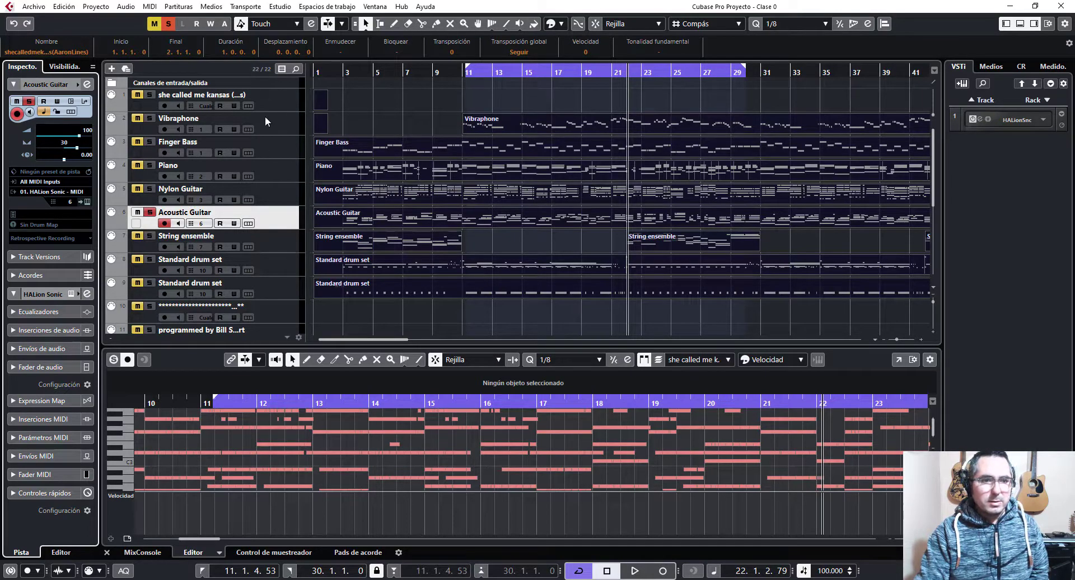
pyautogui.click(31, 7)
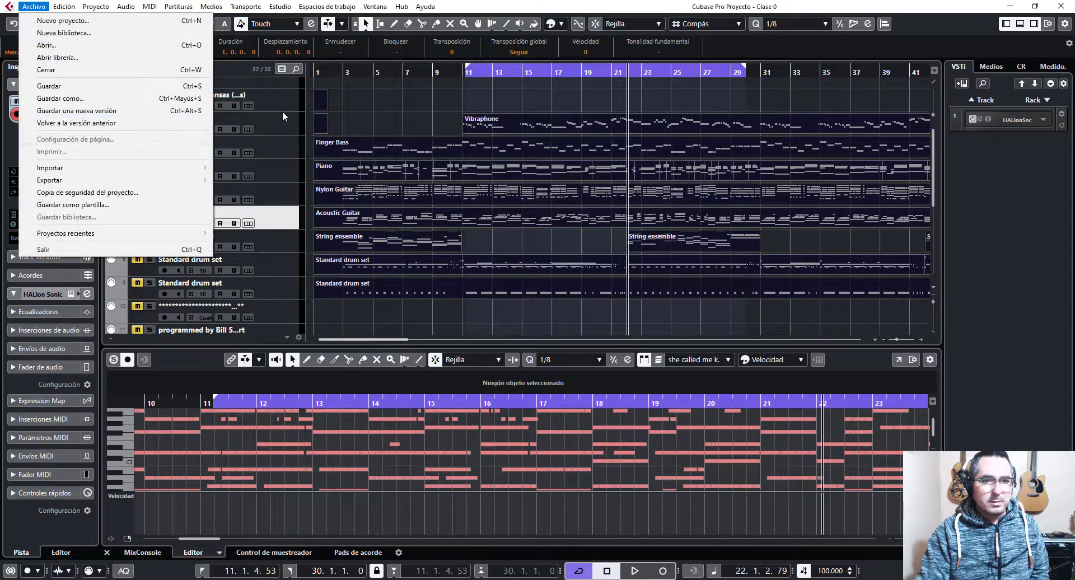
pyautogui.click(75, 70)
pyautogui.click(537, 313)
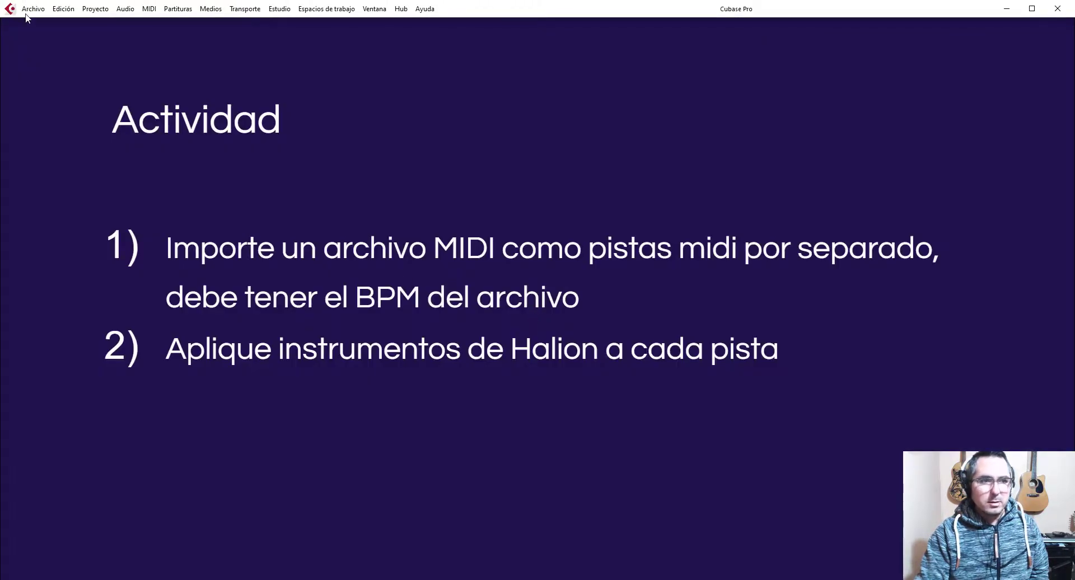
# - Create an empty project in a new folder named Actividad 7 inside the Cubase Project folder
pyautogui.click(31, 8)
pyautogui.click(57, 25)
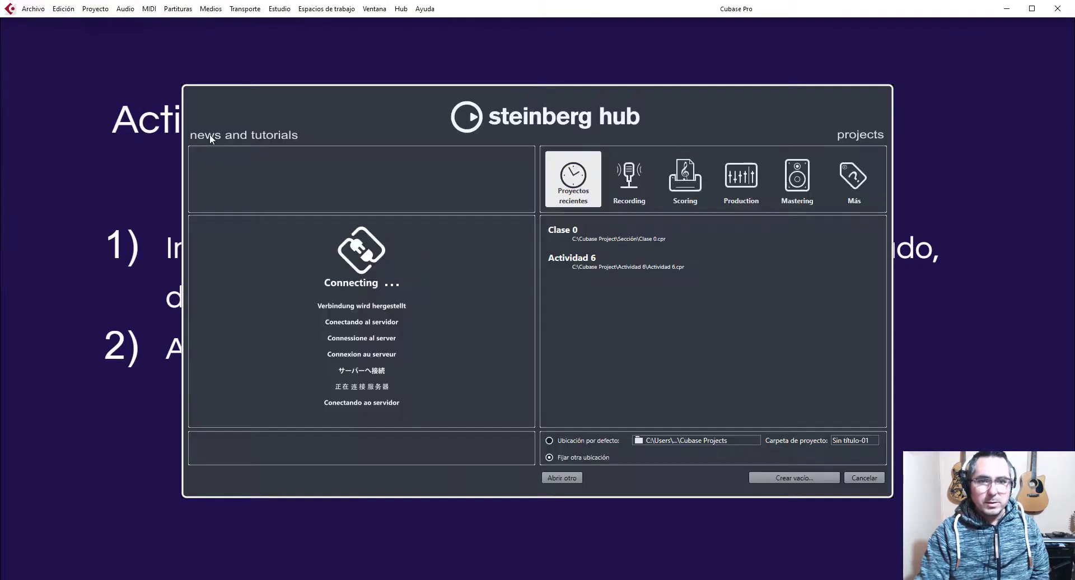
pyautogui.click(804, 477)
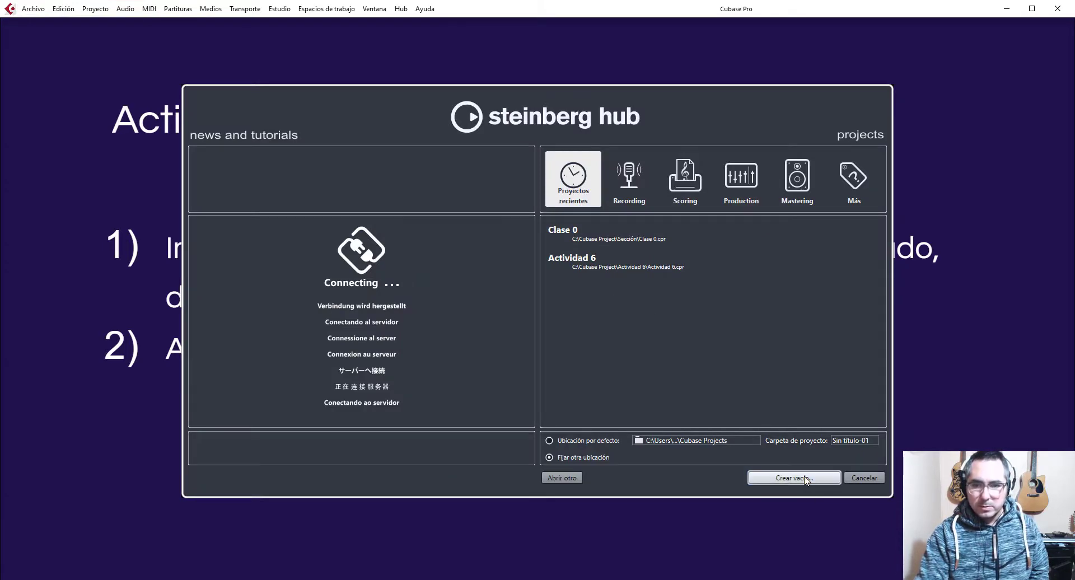
pyautogui.click(212, 28)
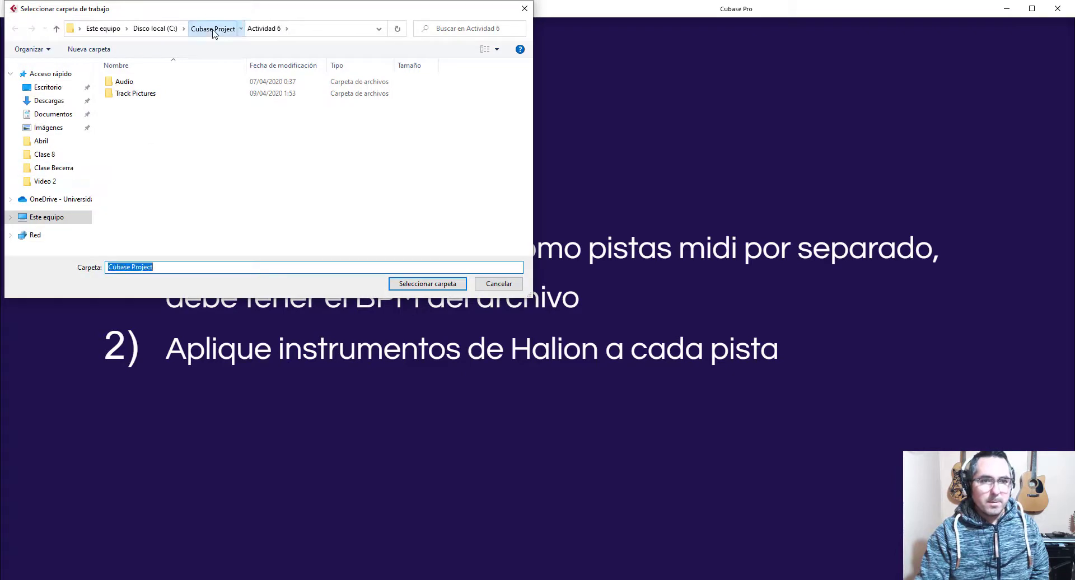
pyautogui.click(82, 51)
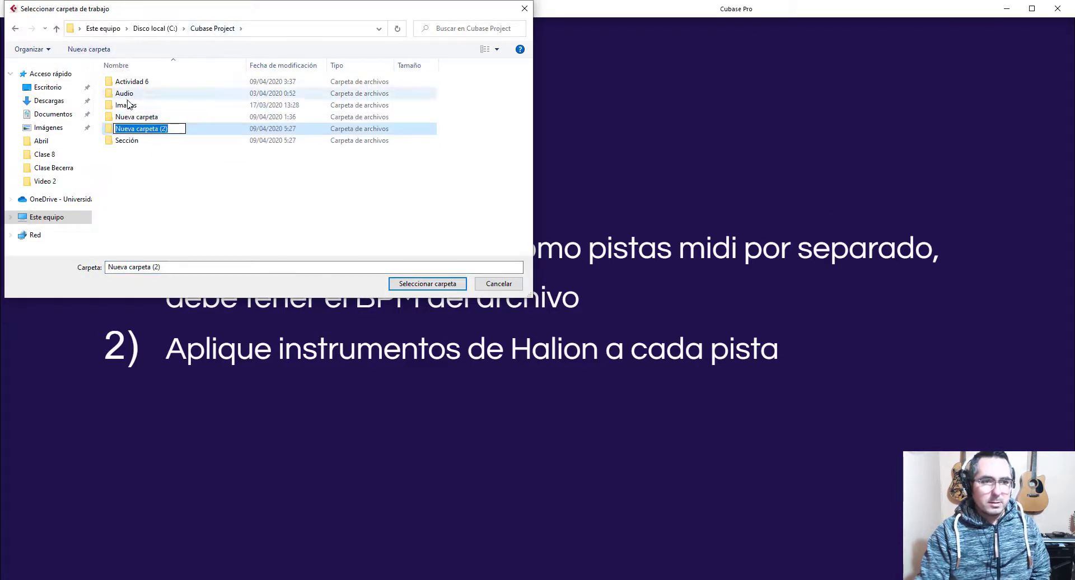
pyautogui.write('Actividad 7')
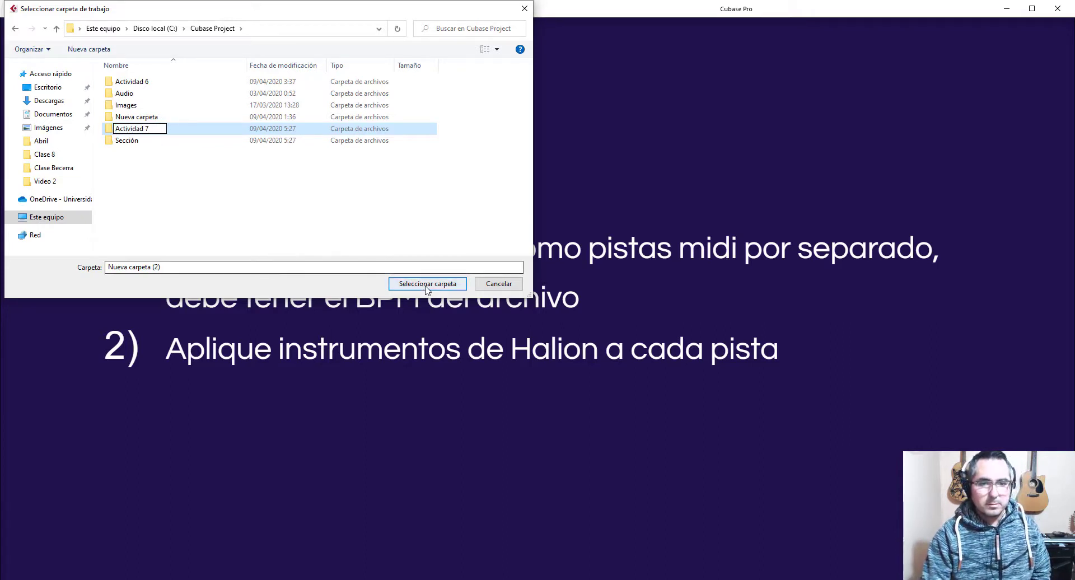
pyautogui.press('Return')
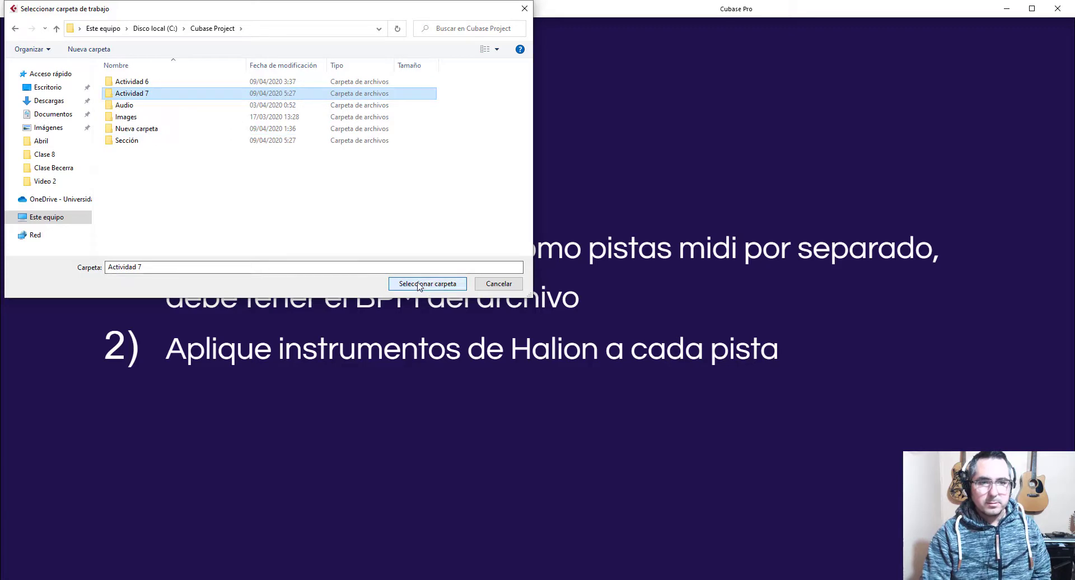
pyautogui.doubleClick(140, 96)
pyautogui.click(419, 285)
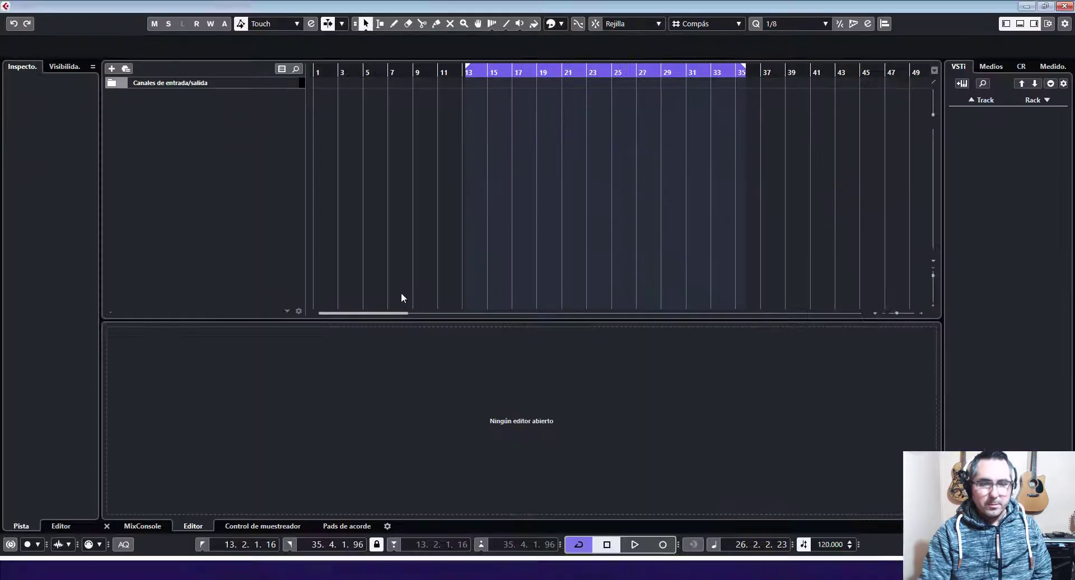
# - Check the MIDI file import options in the preferences and close them without changing anything
pyautogui.click(220, 128)
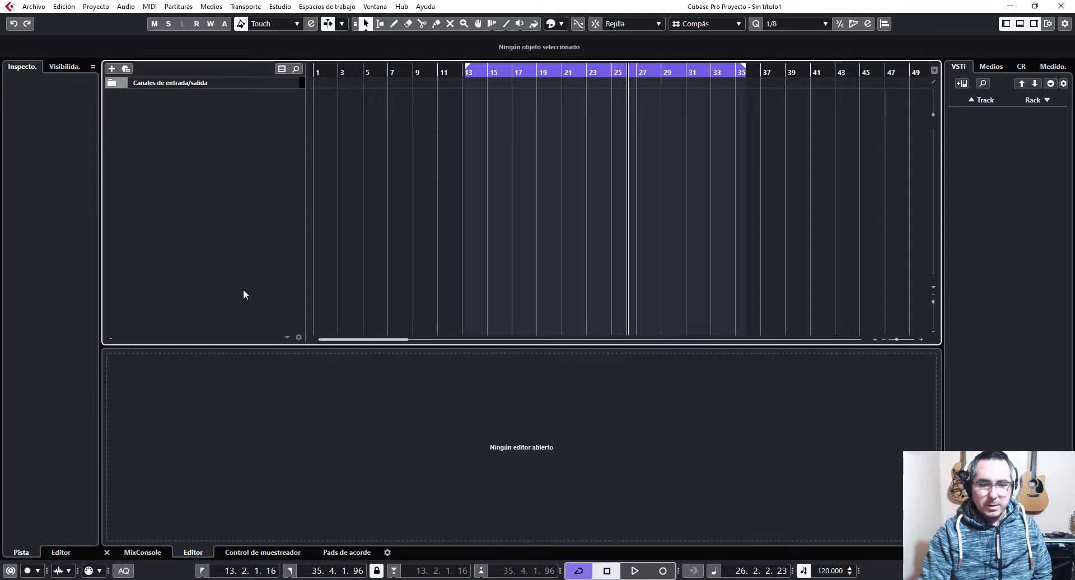
pyautogui.click(33, 6)
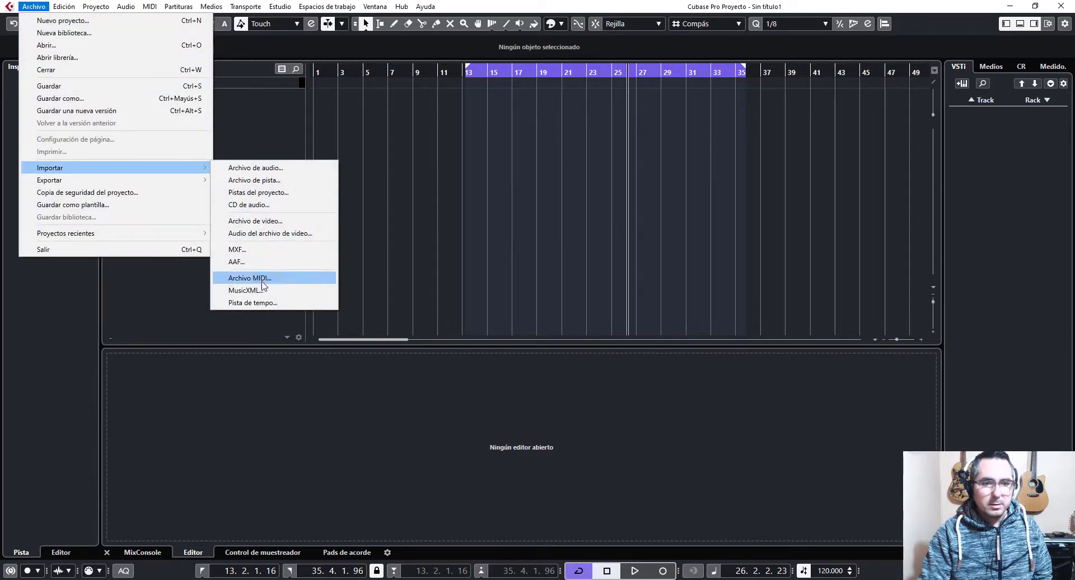
pyautogui.moveTo(64, 6)
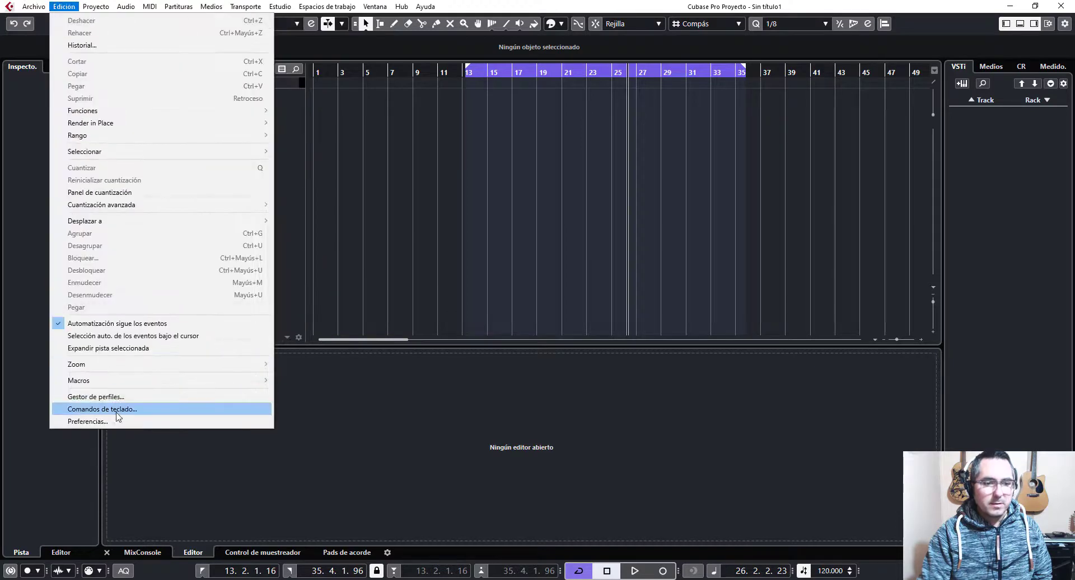
pyautogui.click(114, 423)
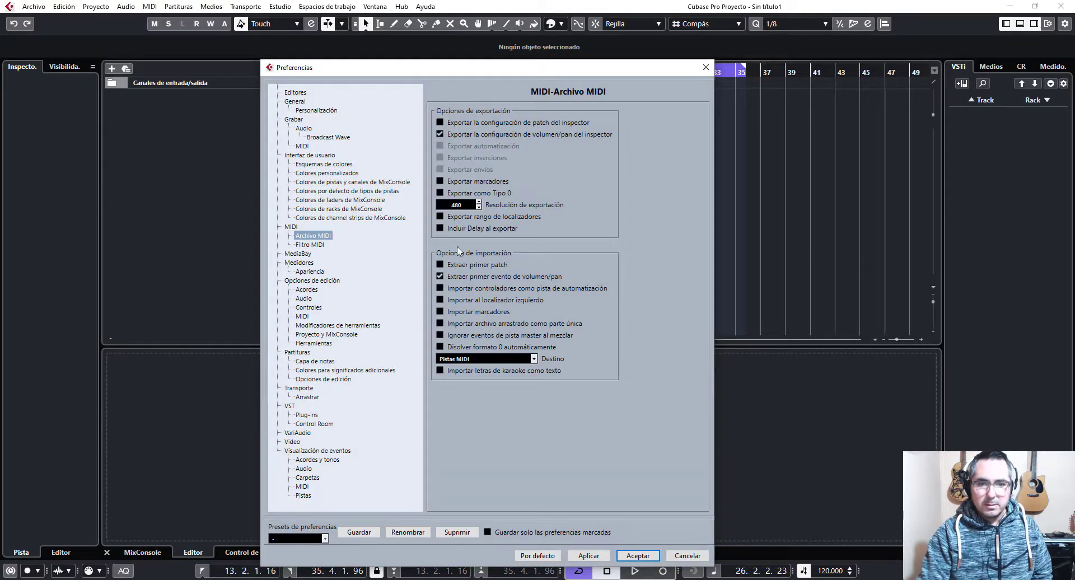
pyautogui.click(706, 67)
# - Import SheCalledMeKansas.mid as a MIDI file into the current project instead of creating a new one
pyautogui.click(34, 6)
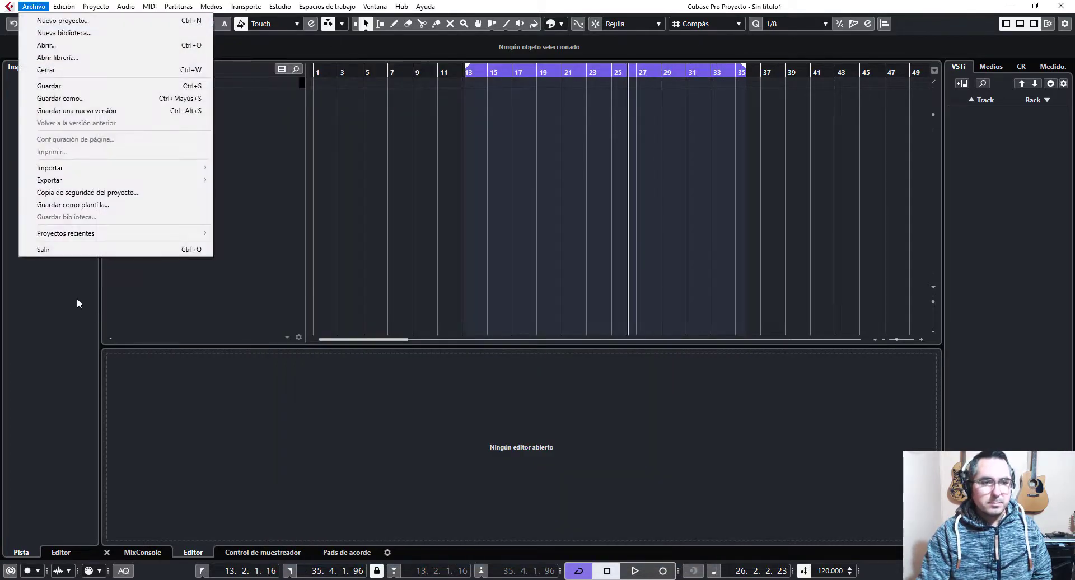
pyautogui.moveTo(84, 167)
pyautogui.click(264, 279)
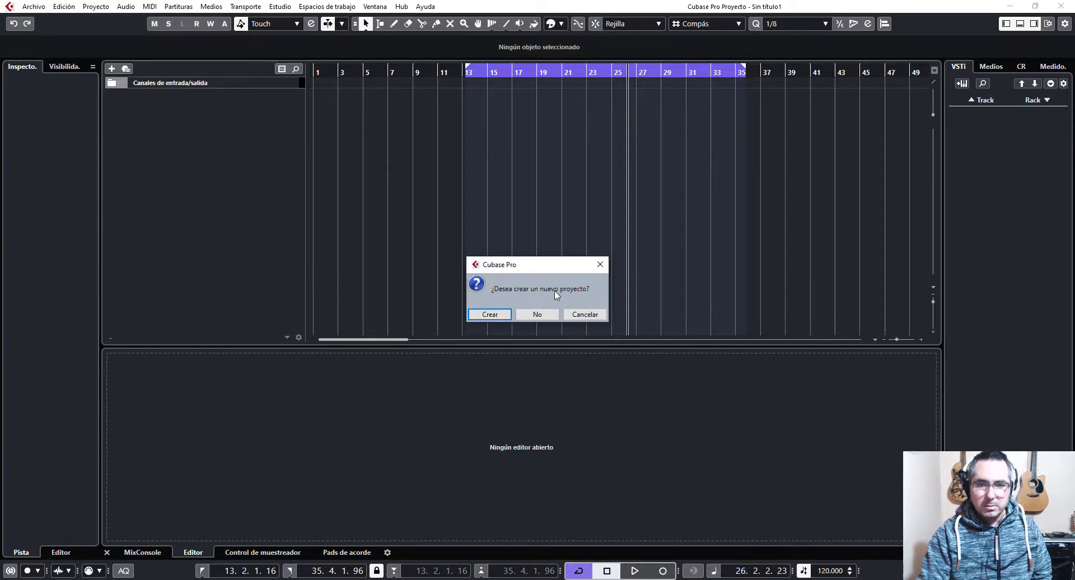
pyautogui.click(537, 315)
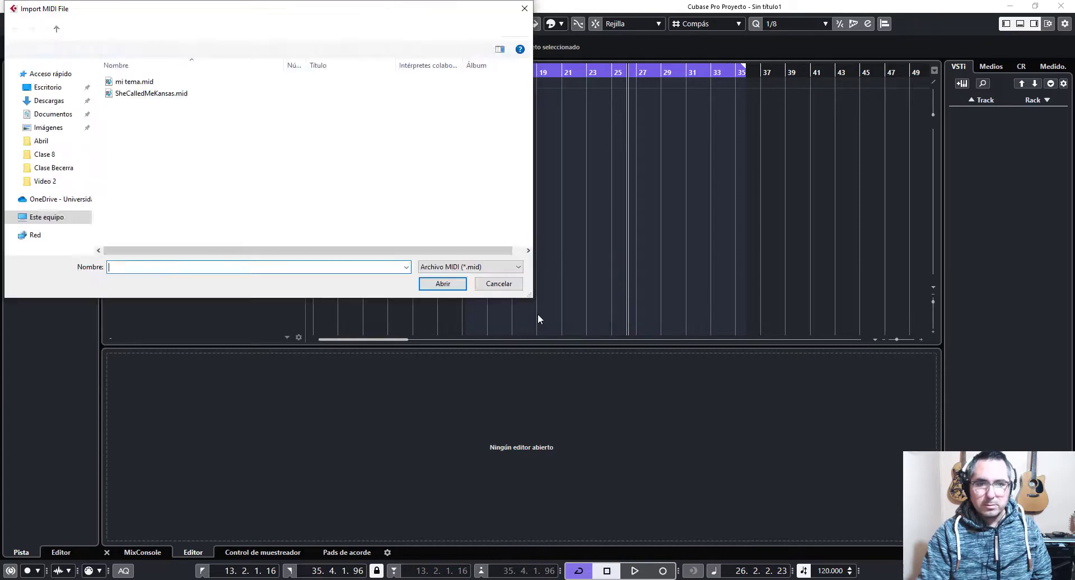
pyautogui.doubleClick(144, 93)
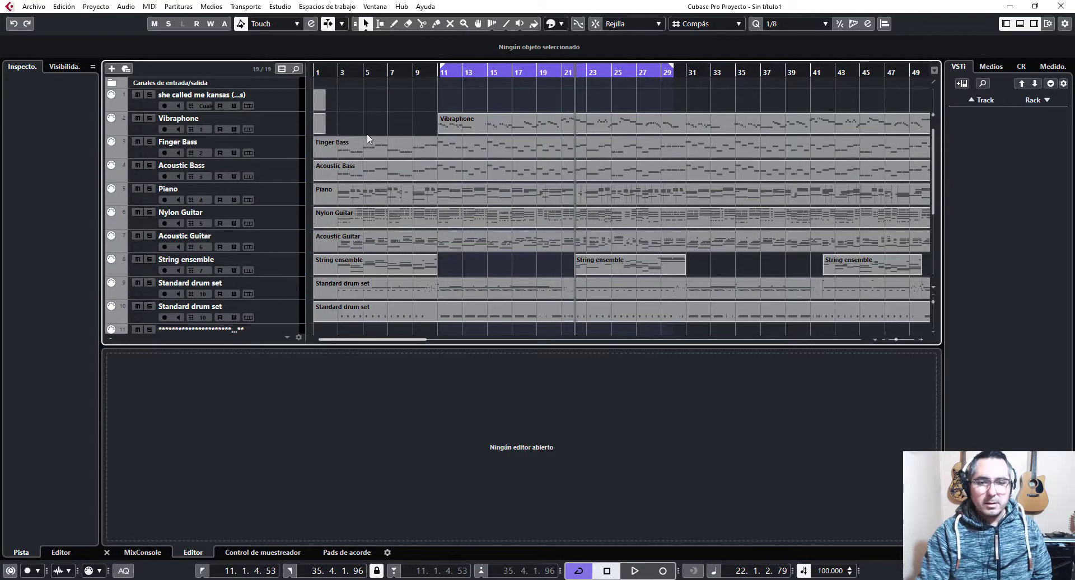
# - Add HALion Sonic as a rack instrument, declining the creation of an assigned MIDI track
pyautogui.click(282, 102)
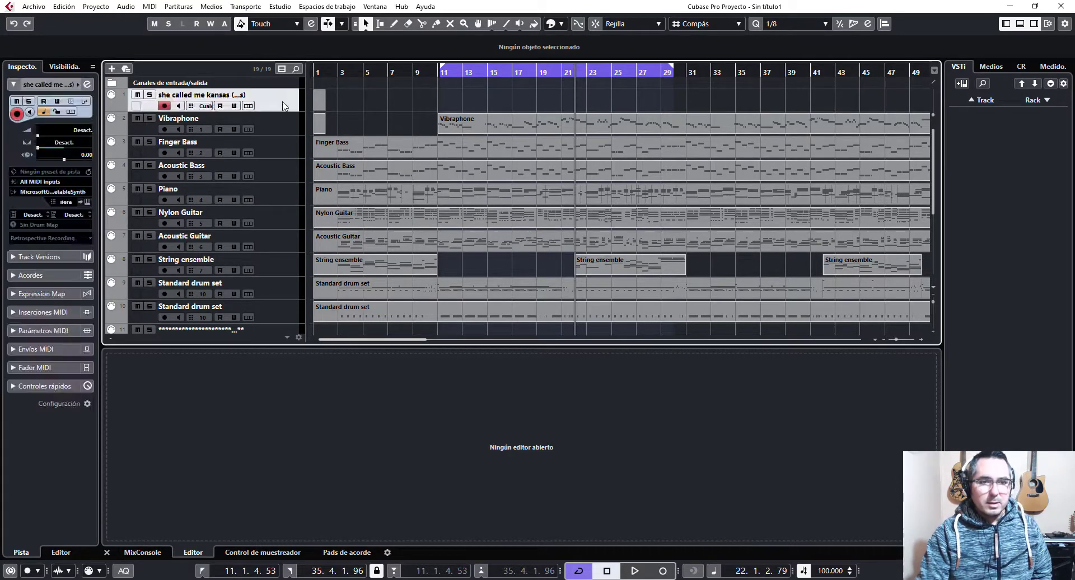
pyautogui.click(1030, 99)
pyautogui.click(965, 146)
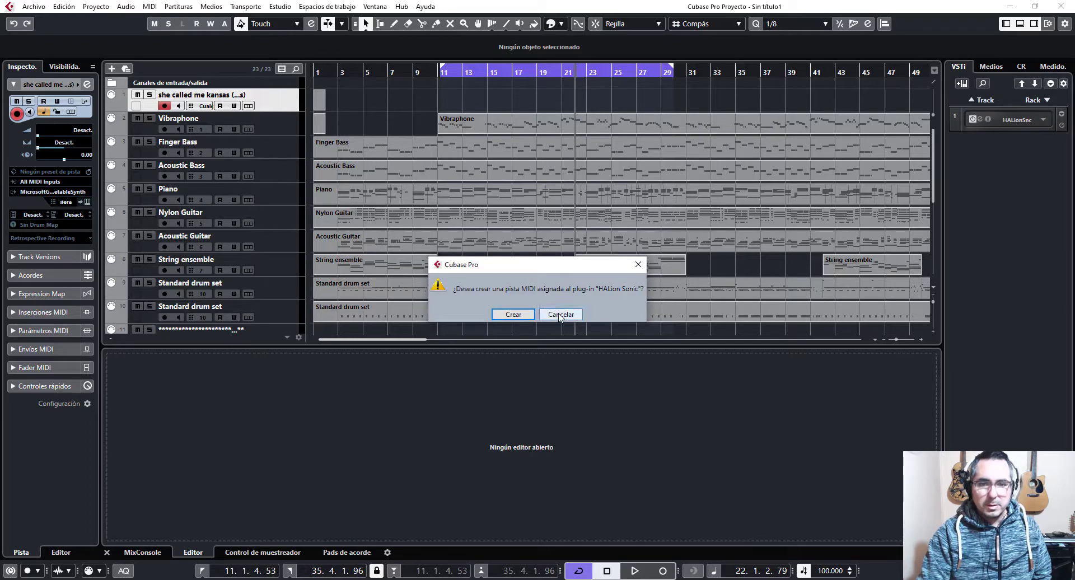
pyautogui.click(513, 314)
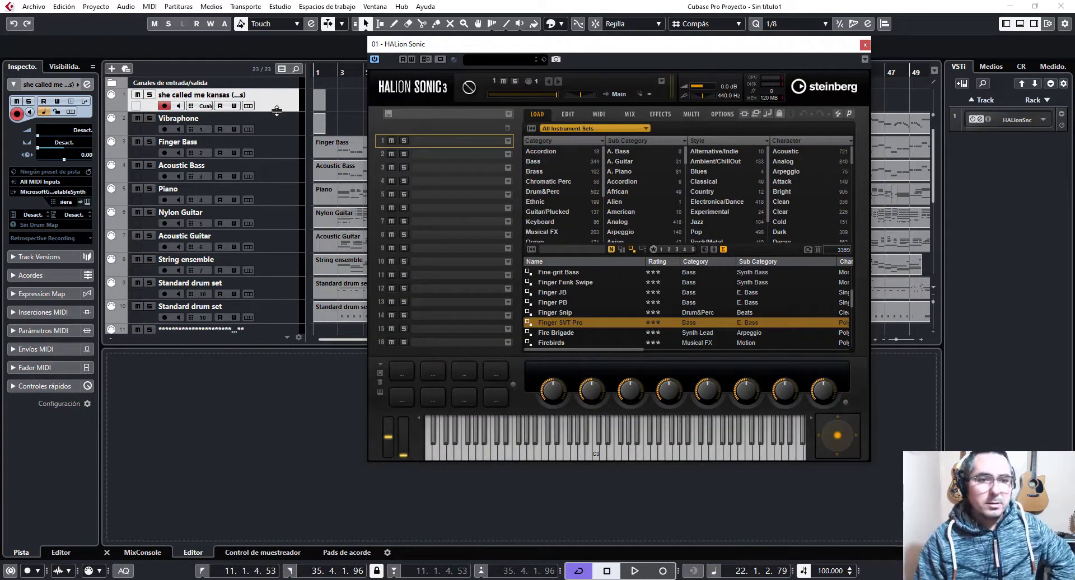
# - Select the whole range of tracks from she called me kansas through the second Standard drum set
pyautogui.click(287, 313)
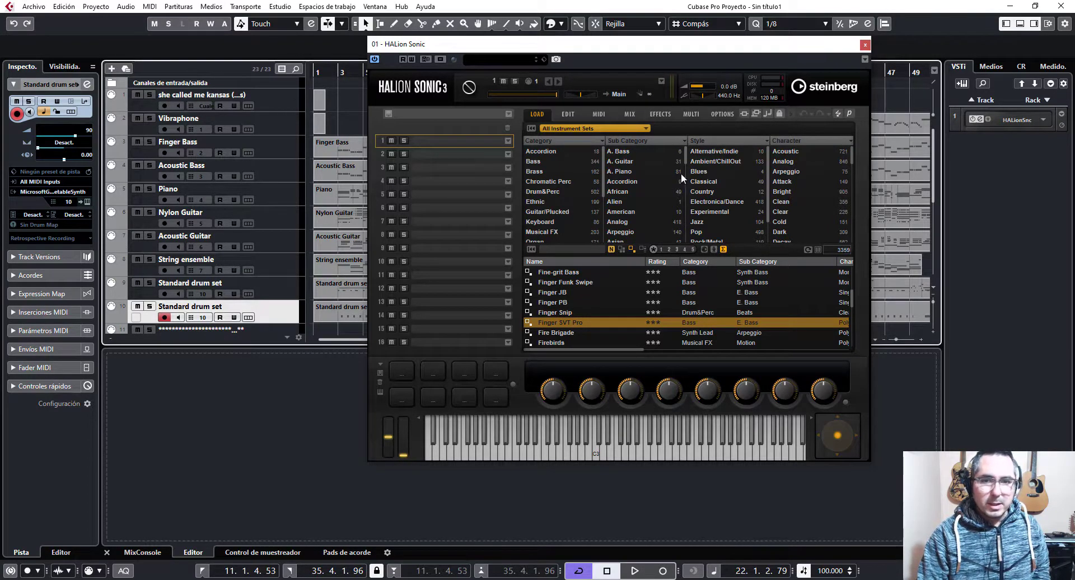
pyautogui.click(282, 102)
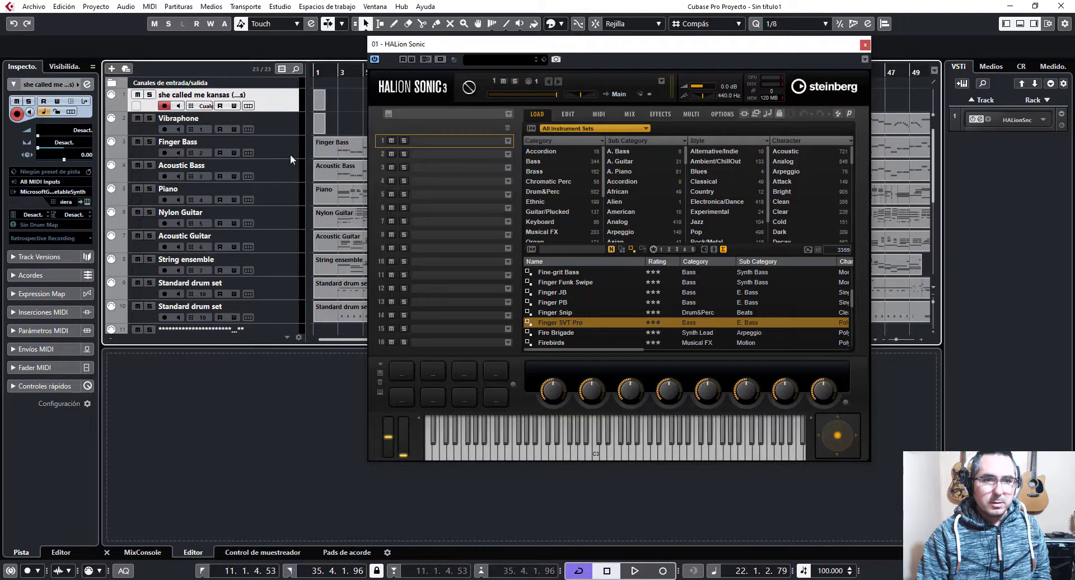
pyautogui.keyDown('shift'); pyautogui.click(293, 312); pyautogui.keyUp('shift')
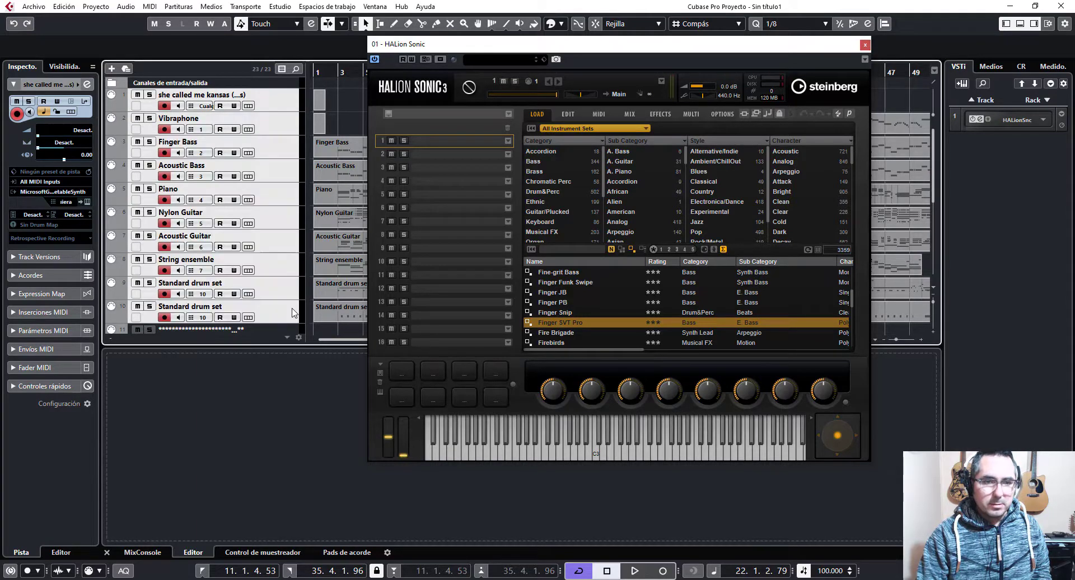
pyautogui.scroll(-3, 266, 251)
pyautogui.scroll(3, 266, 251)
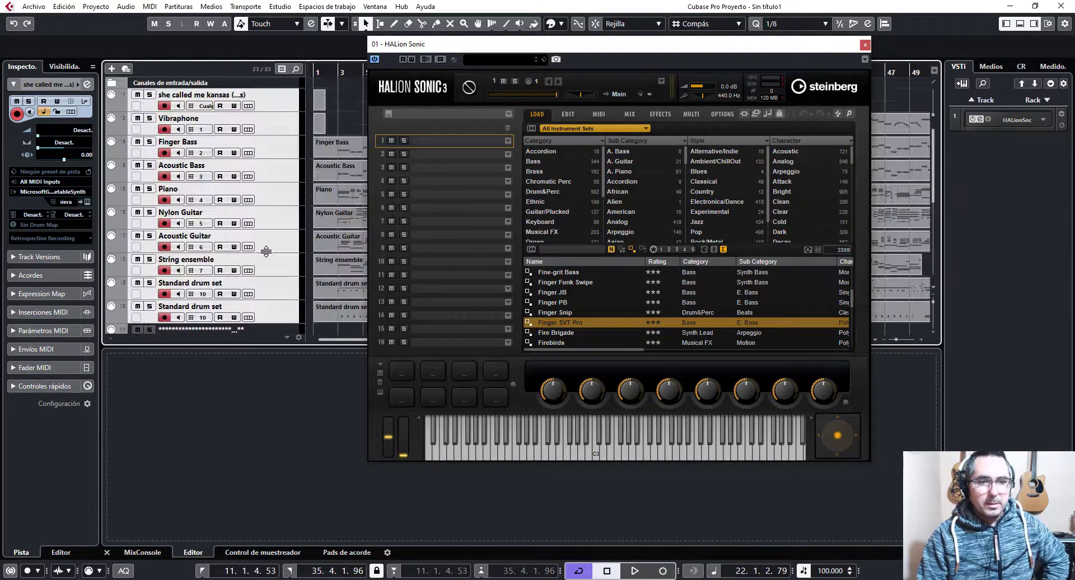
pyautogui.scroll(-3, 266, 250)
pyautogui.scroll(2, 267, 251)
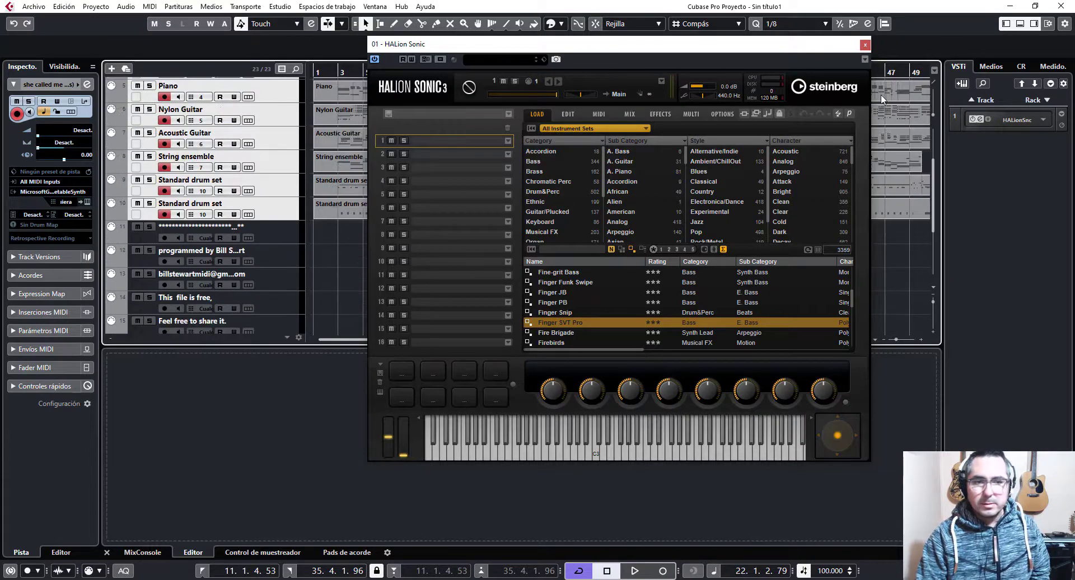
# - Move the HALion Sonic window clear of the arrangement and examine the tracks listed below the drum sets
pyautogui.moveTo(845, 44); pyautogui.dragTo(1070, 382)
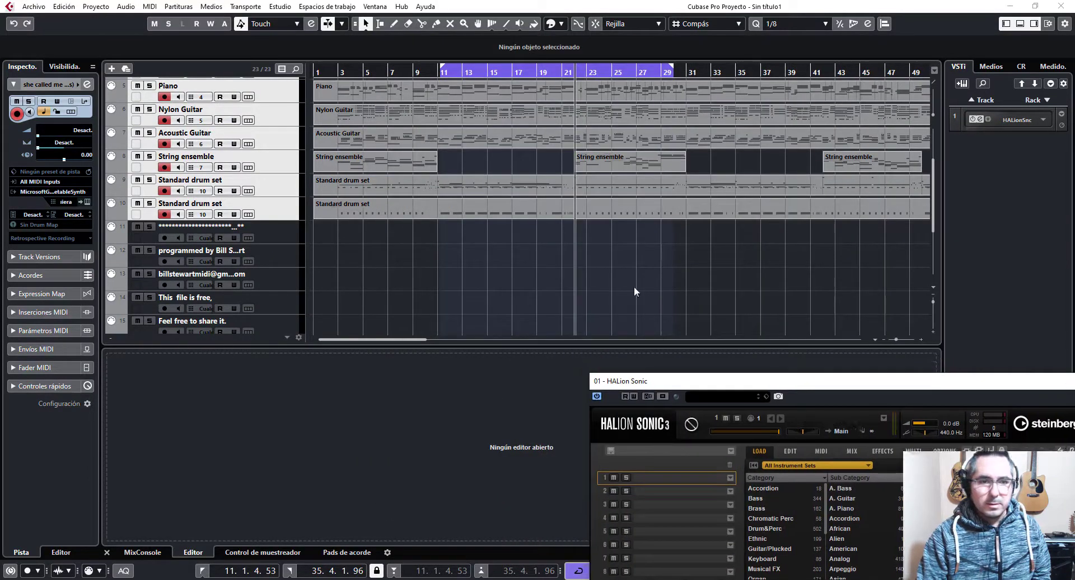
pyautogui.scroll(-4, 349, 248)
pyautogui.scroll(2, 387, 242)
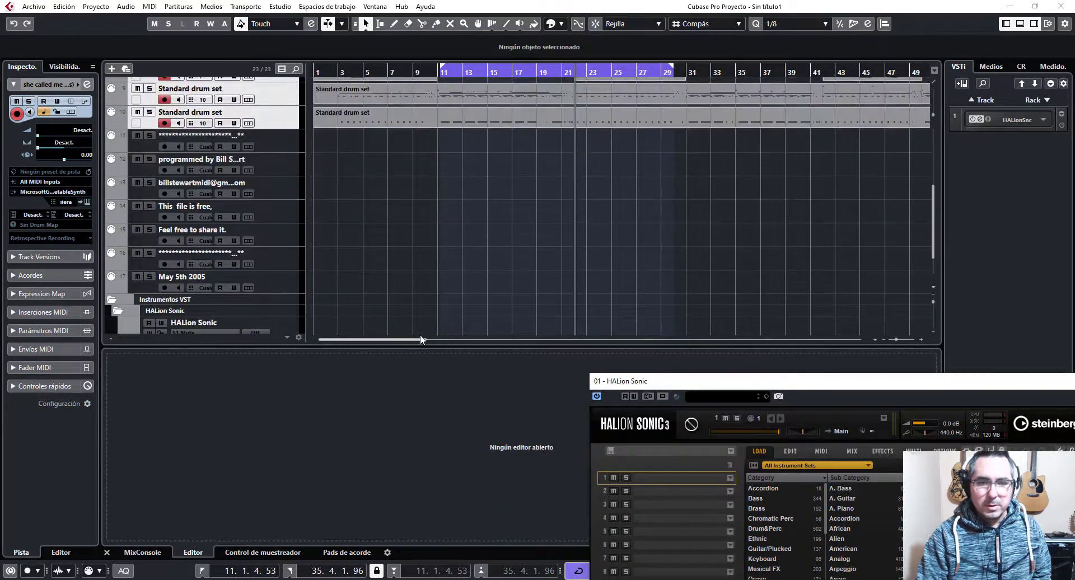
pyautogui.moveTo(418, 337)
pyautogui.mouseDown()
pyautogui.moveTo(642, 339)
pyautogui.moveTo(424, 338)
pyautogui.mouseUp()
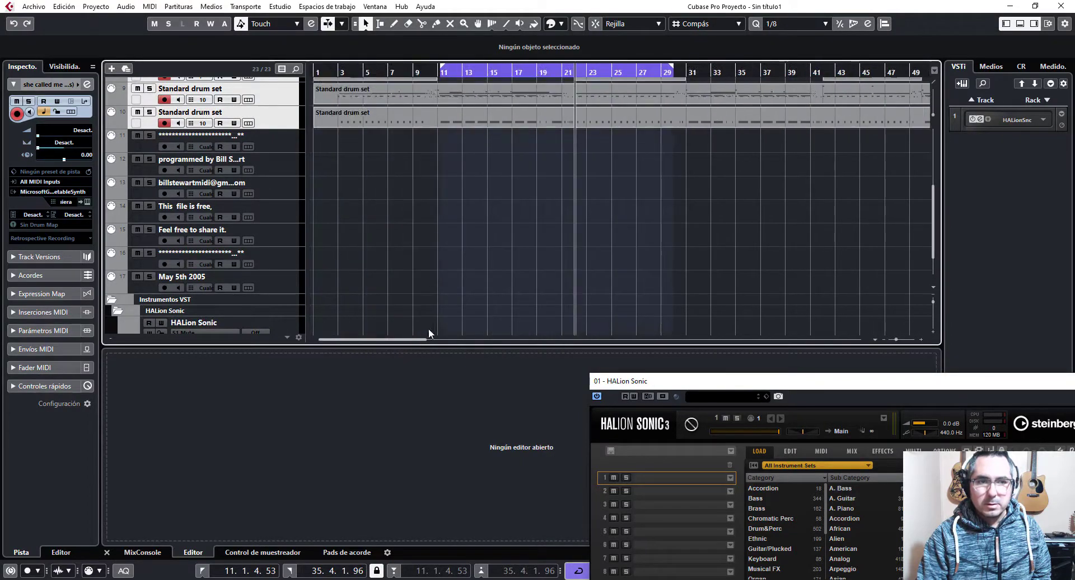
pyautogui.scroll(5, 467, 280)
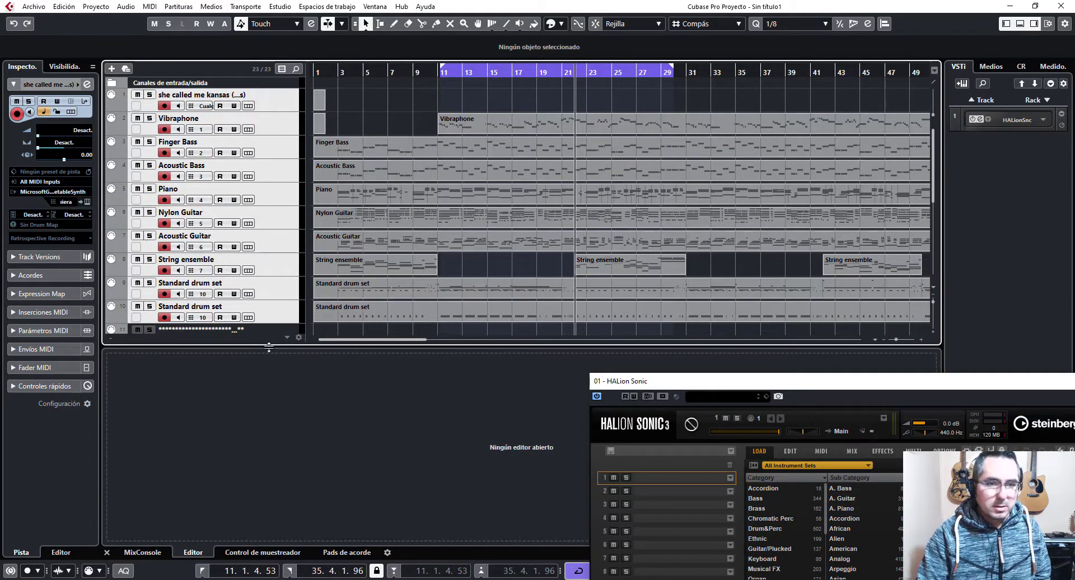
# - Select only the non-adjacent Vibraphone, Acoustic Bass, Nylon Guitar, String ensemble and second Standard drum set tracks
pyautogui.click(278, 312)
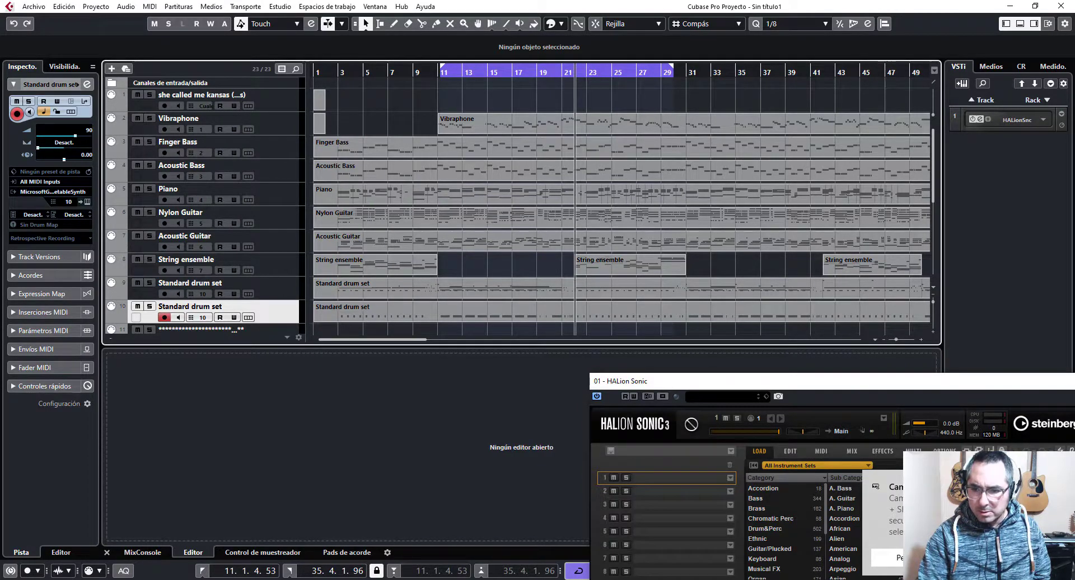
pyautogui.click(1055, 480)
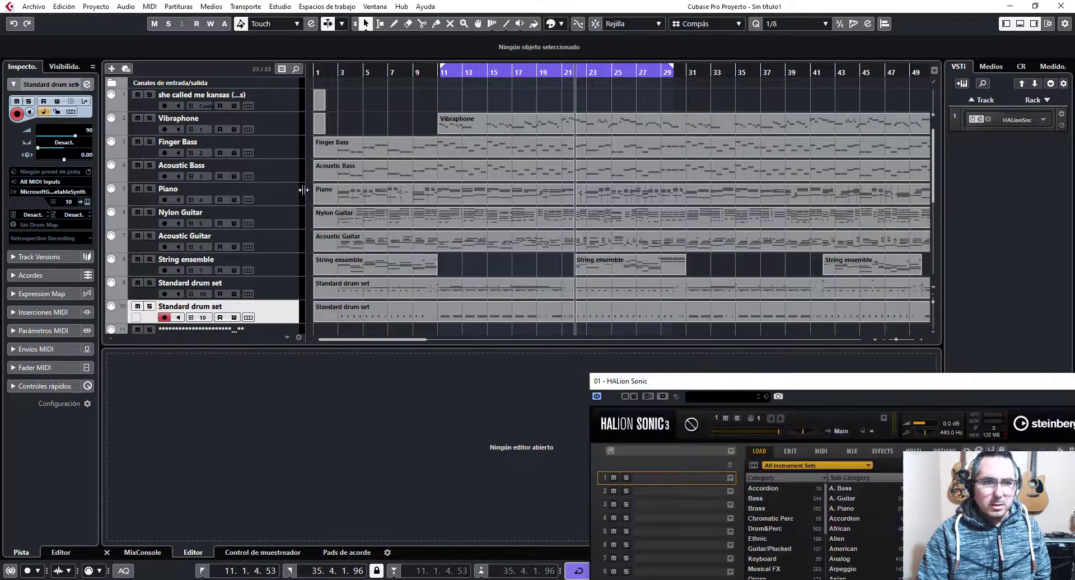
pyautogui.click(271, 127)
pyautogui.click(284, 110)
pyautogui.click(284, 126)
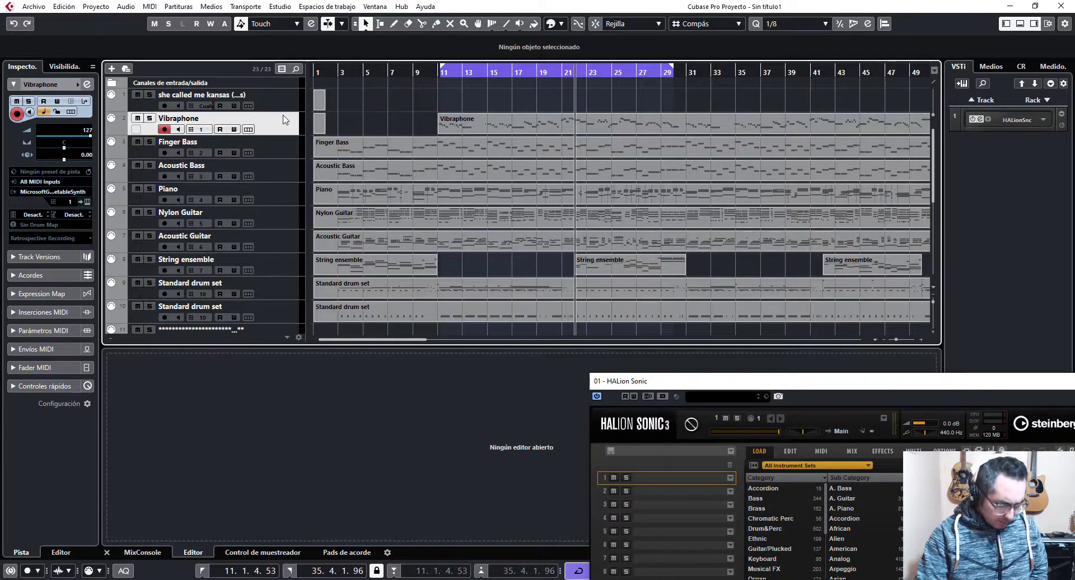
pyautogui.keyDown('ctrl'); pyautogui.click(286, 174); pyautogui.keyUp('ctrl')
pyautogui.keyDown('ctrl'); pyautogui.click(287, 223); pyautogui.keyUp('ctrl')
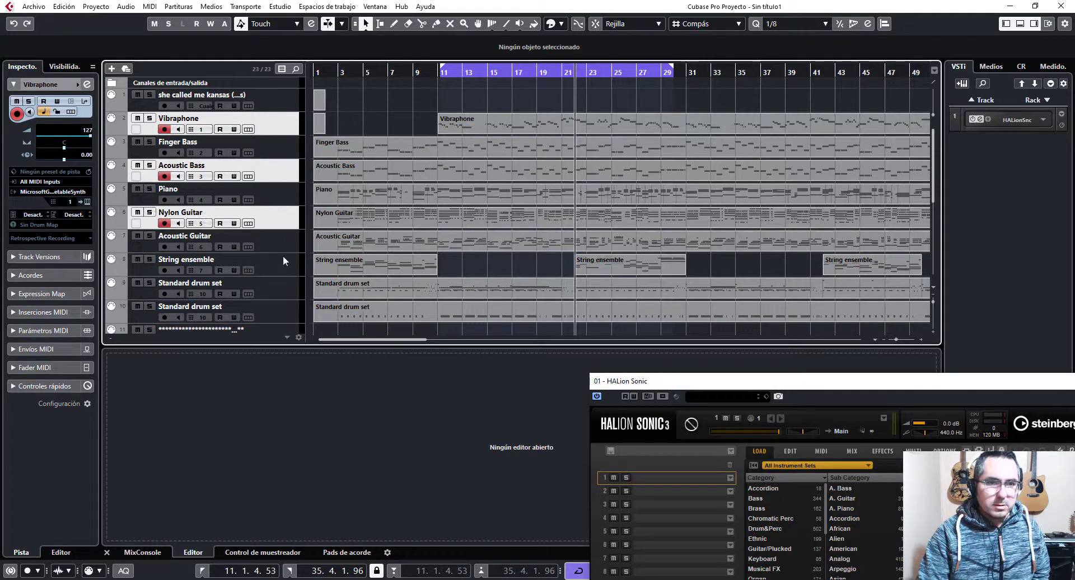
pyautogui.keyDown('ctrl'); pyautogui.click(283, 264); pyautogui.keyUp('ctrl')
pyautogui.keyDown('ctrl'); pyautogui.click(275, 306); pyautogui.keyUp('ctrl')
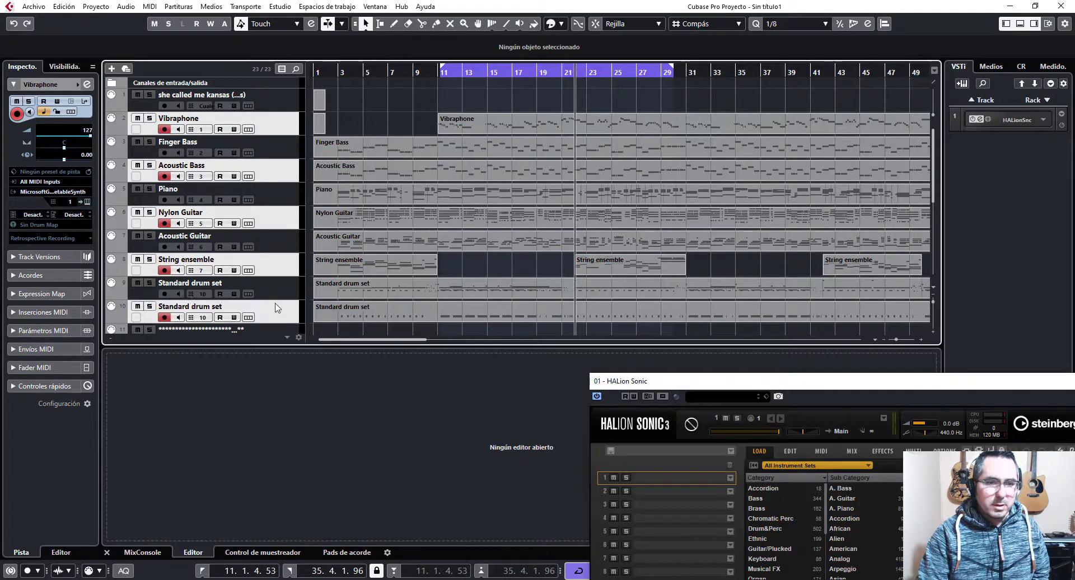
# - Route the output of all tracks from she called me kansas through the second Standard drum set to 01. HALion Sonic - MIDI
pyautogui.click(277, 110)
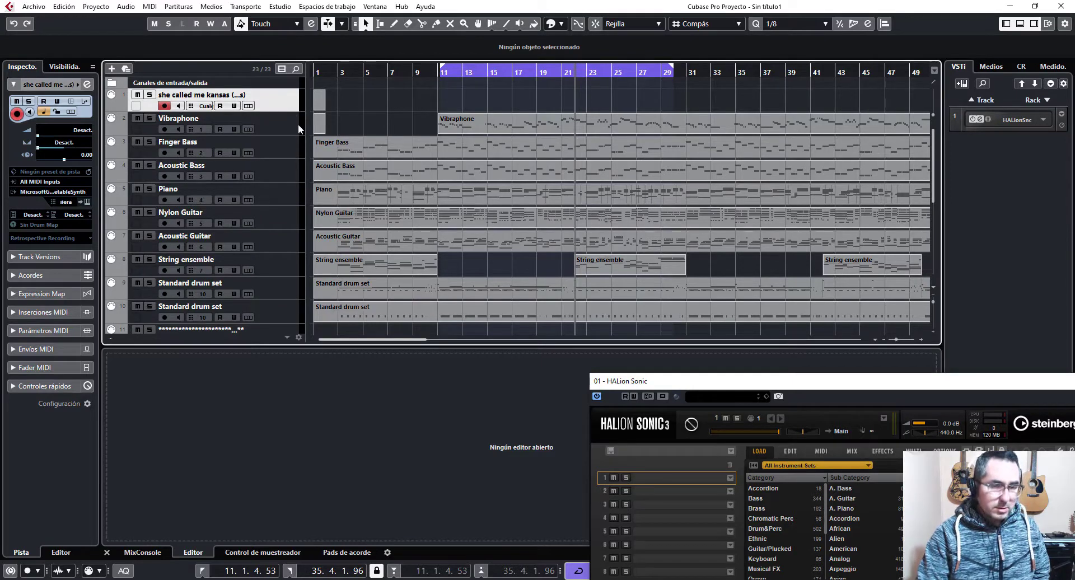
pyautogui.keyDown('shift'); pyautogui.click(279, 312); pyautogui.keyUp('shift')
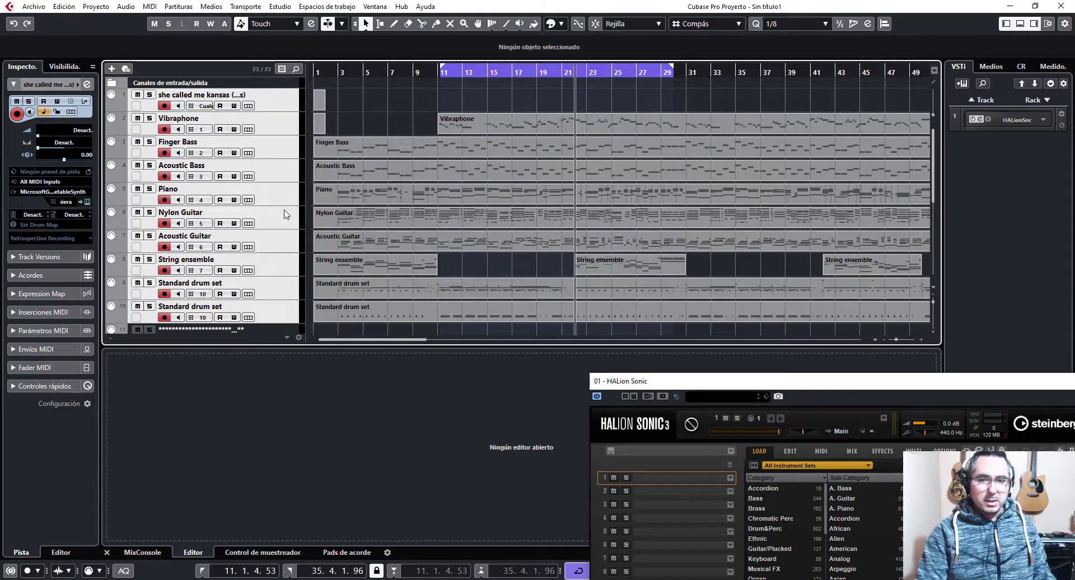
pyautogui.click(35, 193)
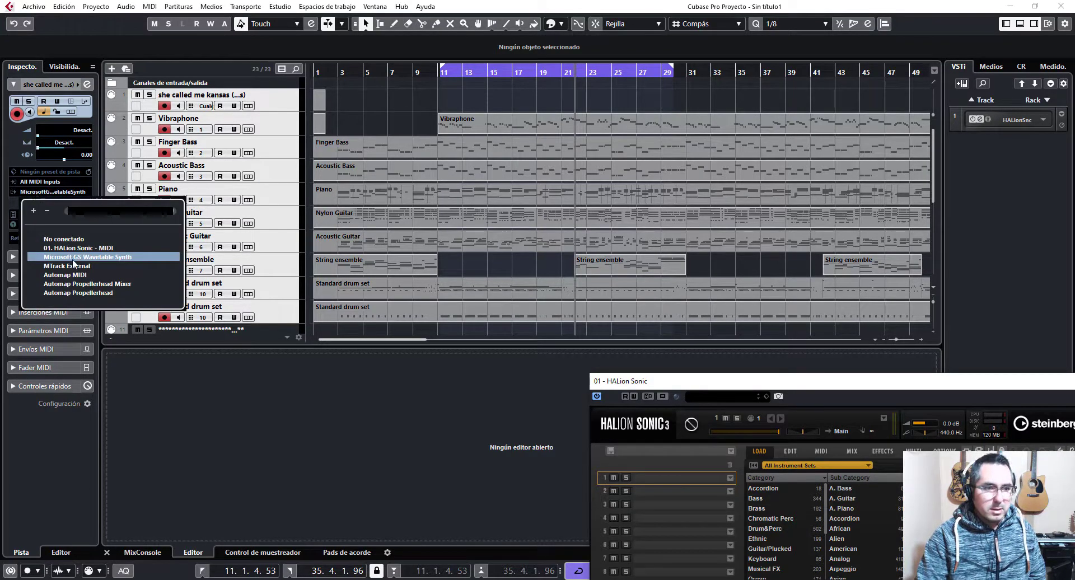
pyautogui.click(94, 250)
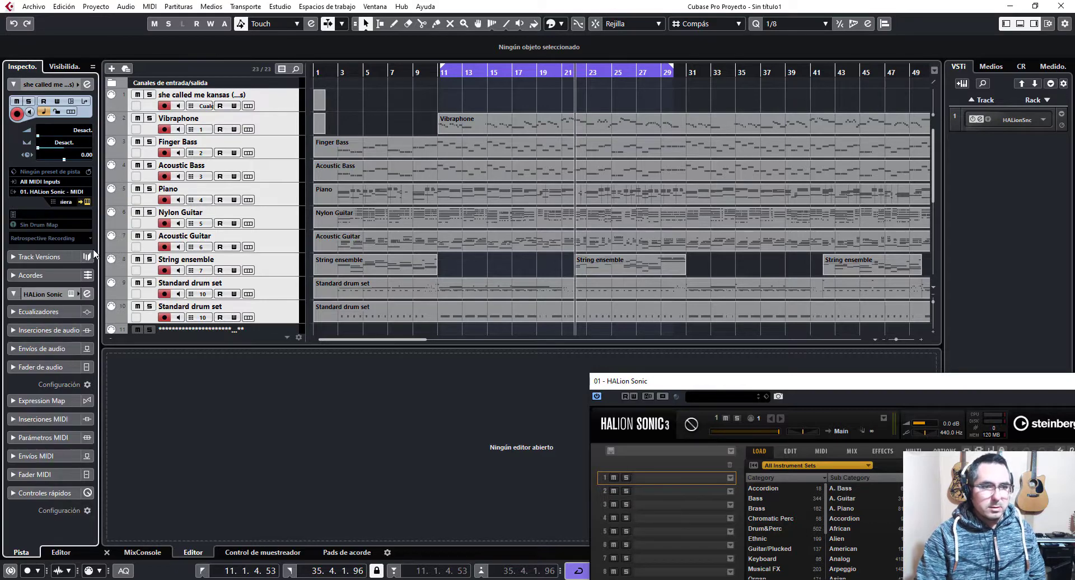
# - Check the output routing and MIDI channel of the tracks one by one, down to the first Standard drum set
pyautogui.click(273, 105)
pyautogui.click(274, 125)
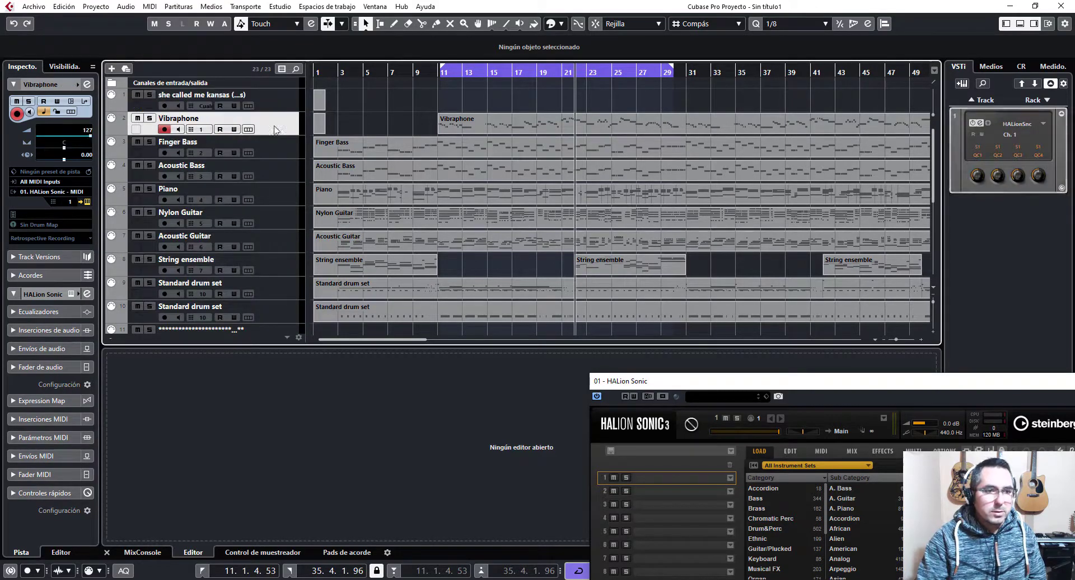
pyautogui.click(273, 162)
pyautogui.click(271, 194)
pyautogui.click(271, 223)
pyautogui.click(266, 249)
pyautogui.click(264, 272)
pyautogui.click(264, 293)
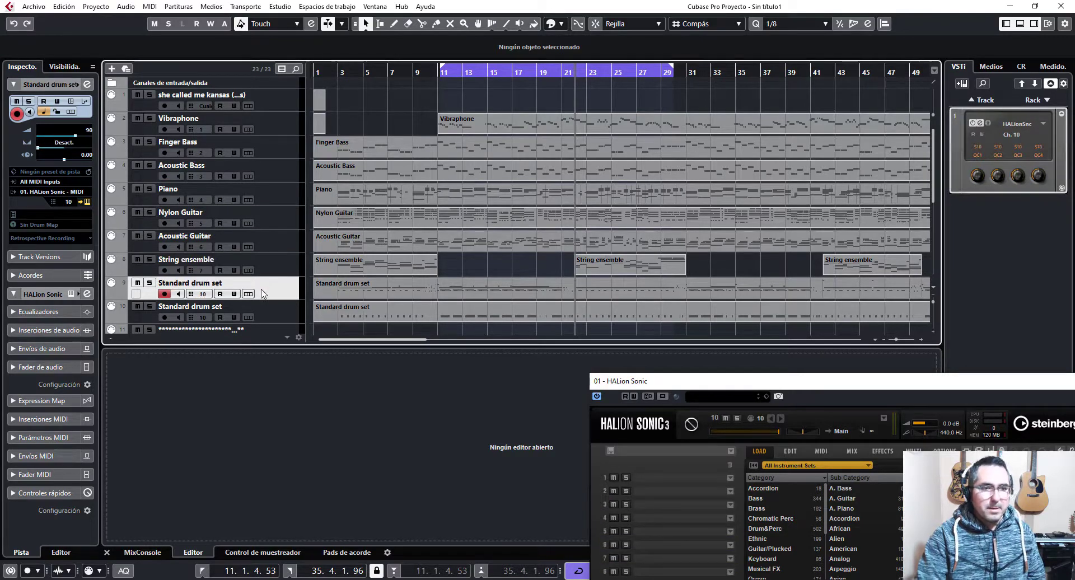
# - Bring the HALion Sonic window back into full view and set its Program Changes option to GM Mode
pyautogui.moveTo(778, 394); pyautogui.dragTo(557, 89)
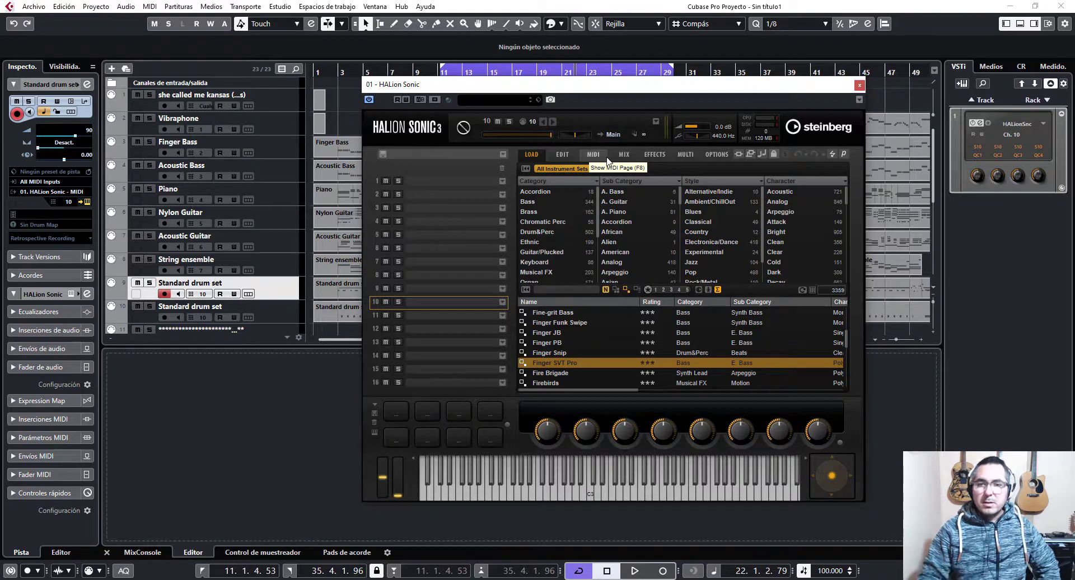
pyautogui.click(717, 154)
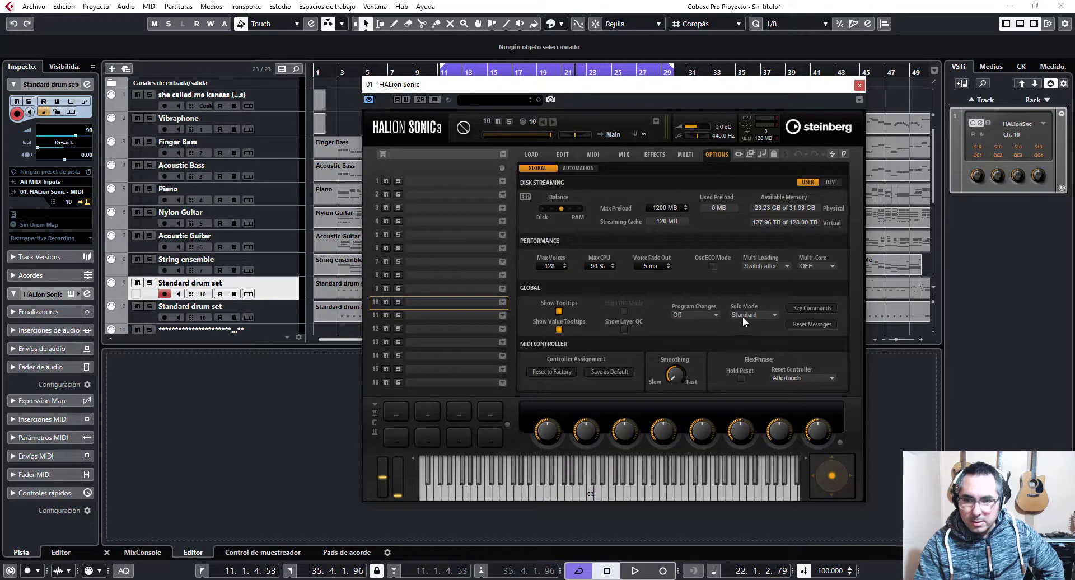
pyautogui.click(712, 315)
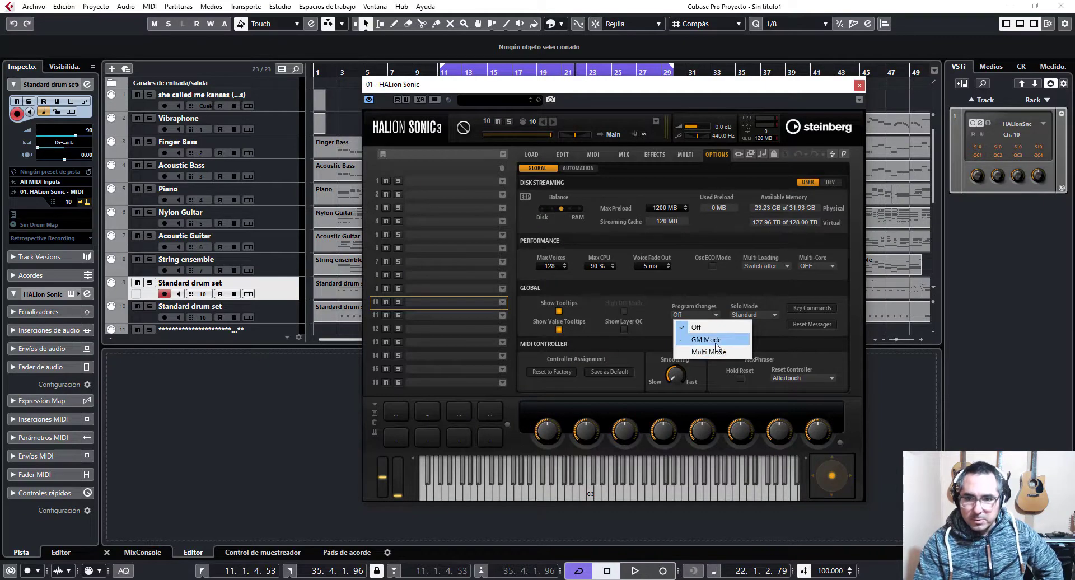
pyautogui.click(714, 340)
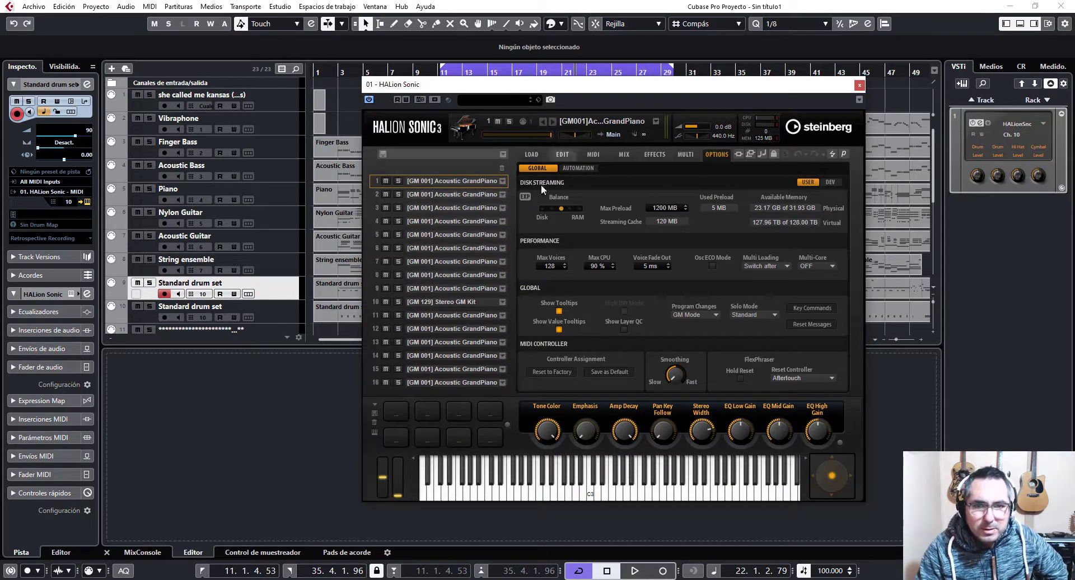
# - Select all tracks from she called me kansas through the second Standard drum set
pyautogui.click(220, 404)
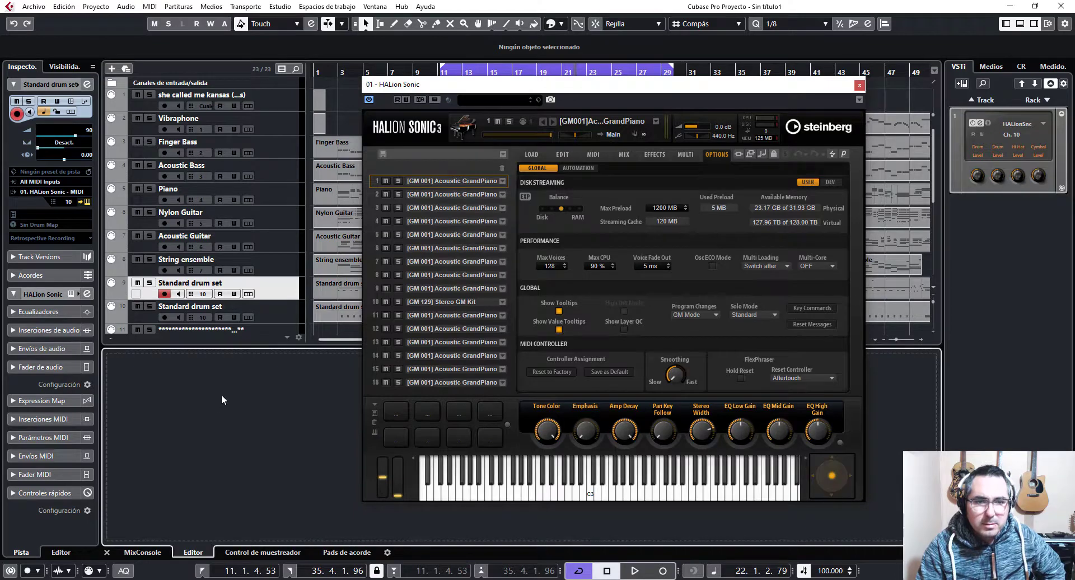
pyautogui.click(339, 146)
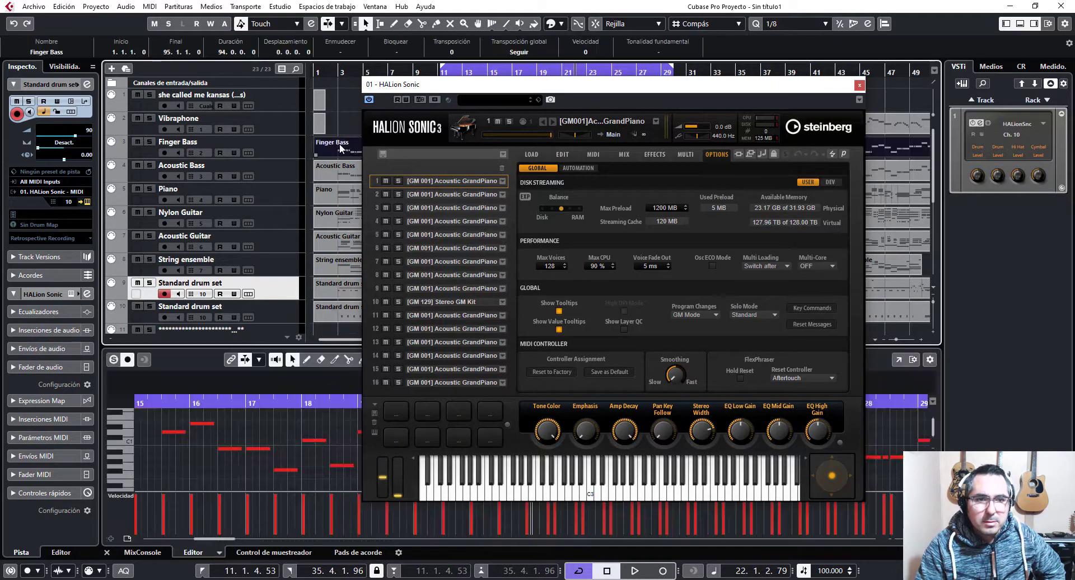
pyautogui.click(340, 164)
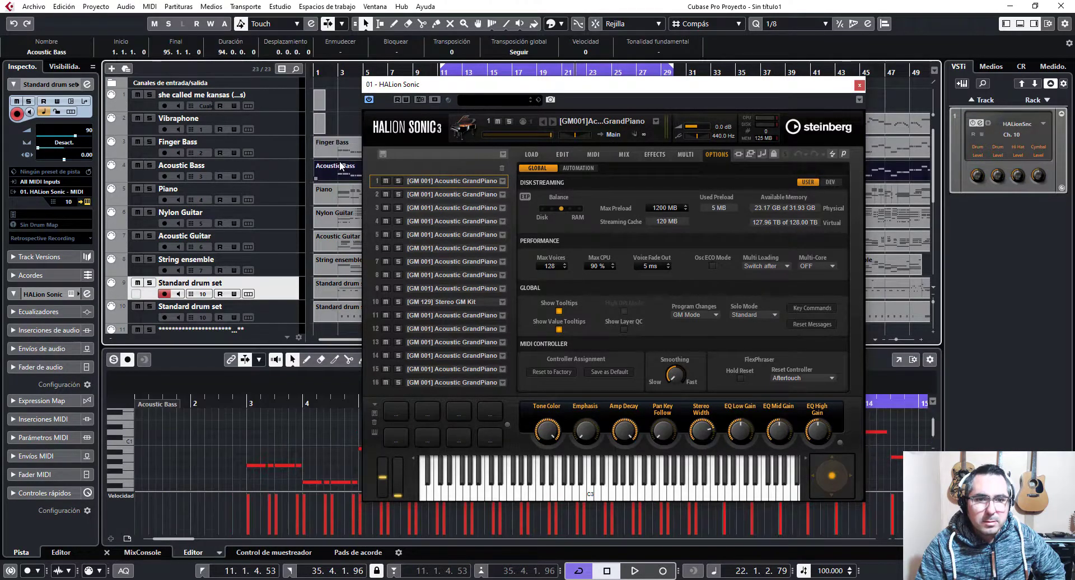
pyautogui.click(282, 131)
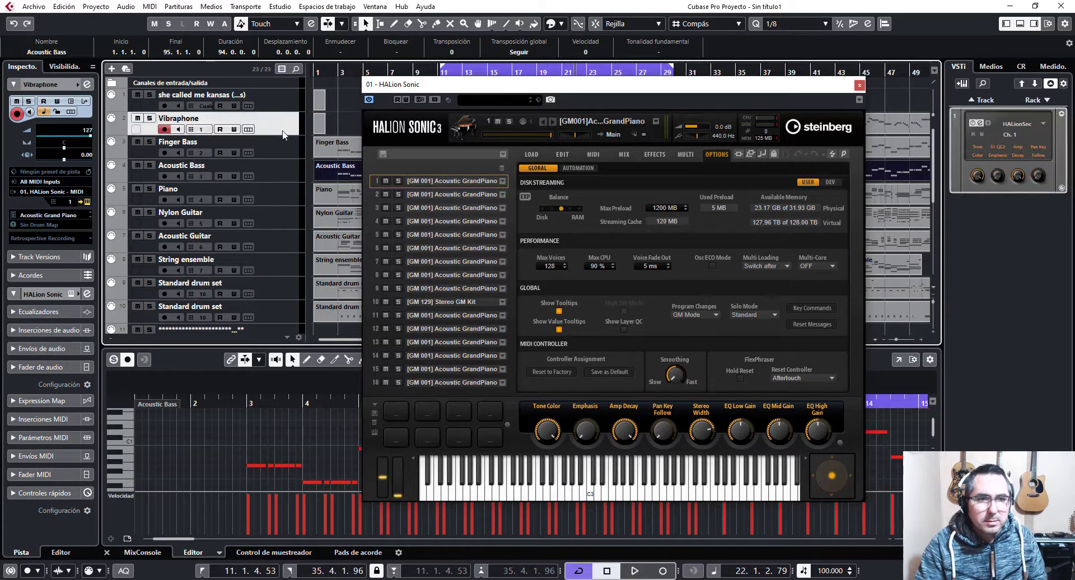
pyautogui.click(272, 102)
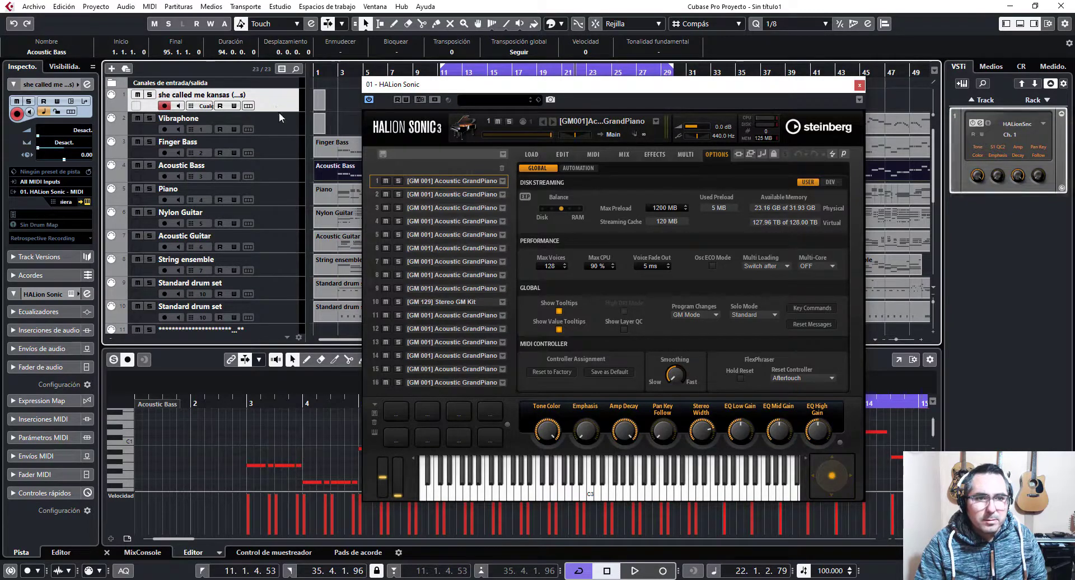
pyautogui.keyDown('shift'); pyautogui.click(283, 312); pyautogui.keyUp('shift')
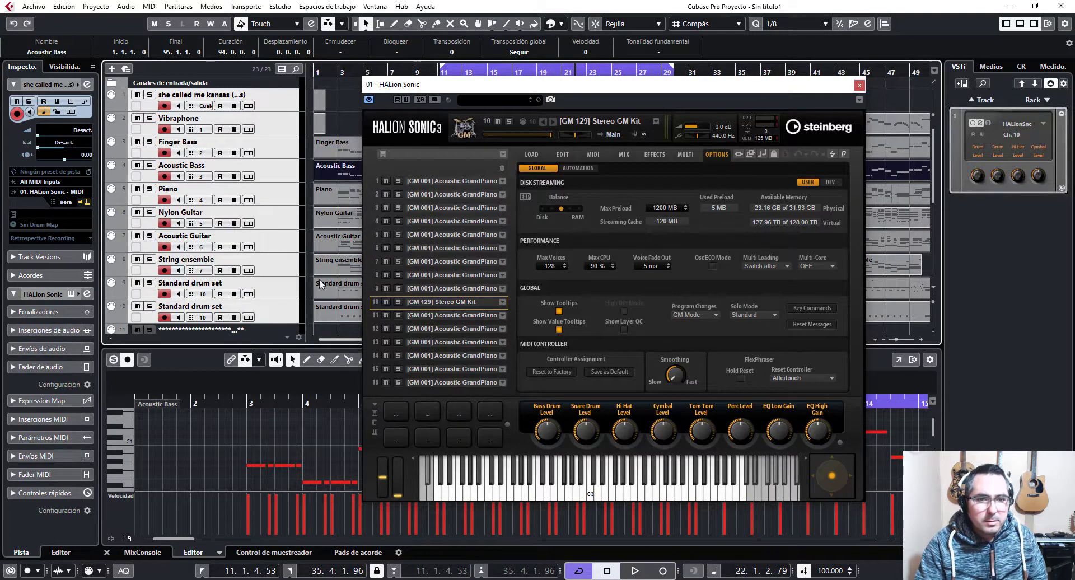
# - Switch the selected tracks' output to Microsoft GS Wavetable Synth and back to 01. HALion Sonic - MIDI
pyautogui.click(49, 192)
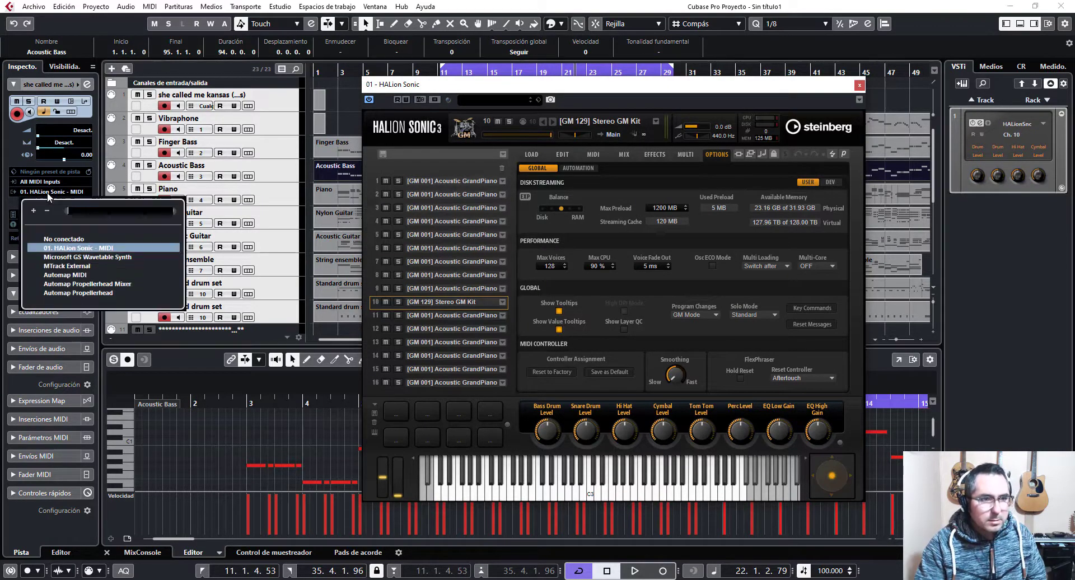
pyautogui.click(70, 247)
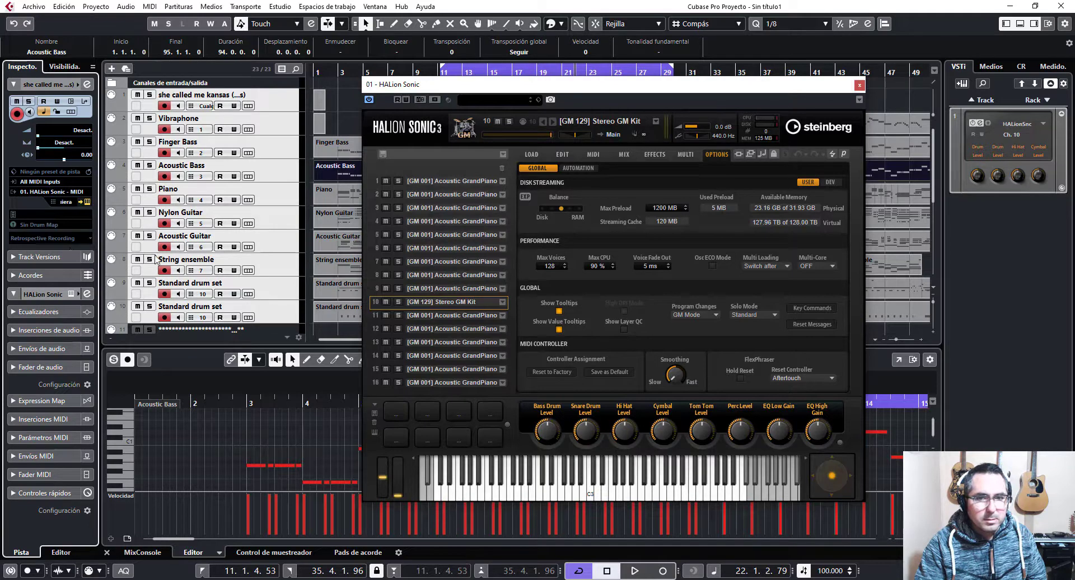
pyautogui.click(58, 192)
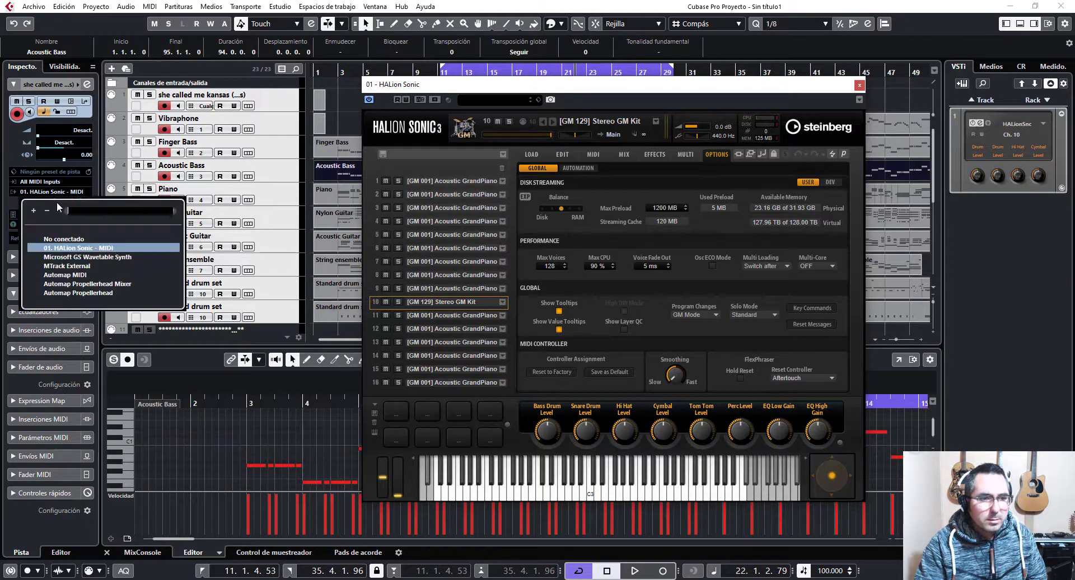
pyautogui.click(67, 257)
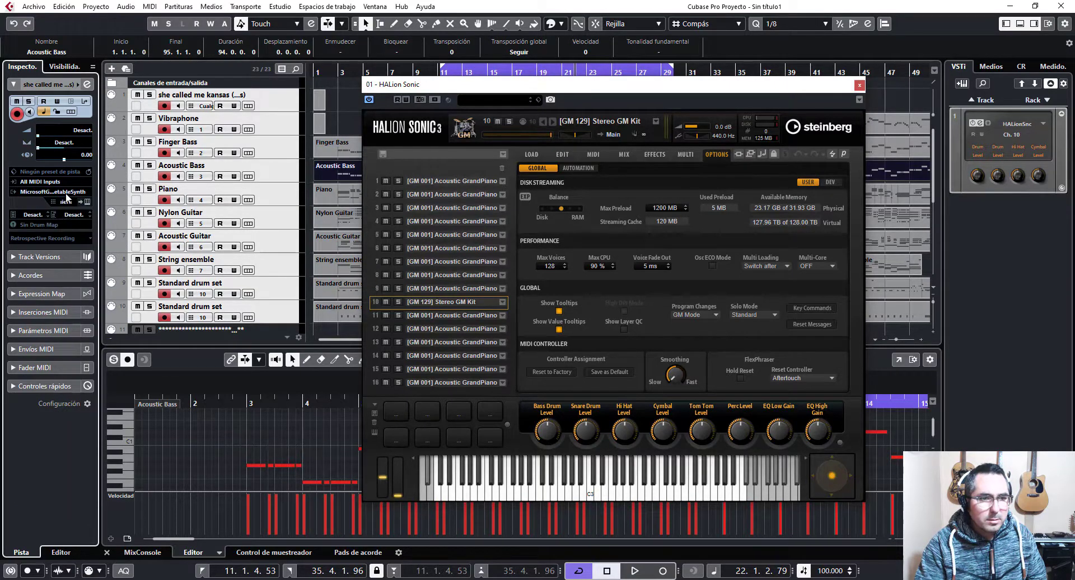
pyautogui.click(66, 194)
pyautogui.click(86, 247)
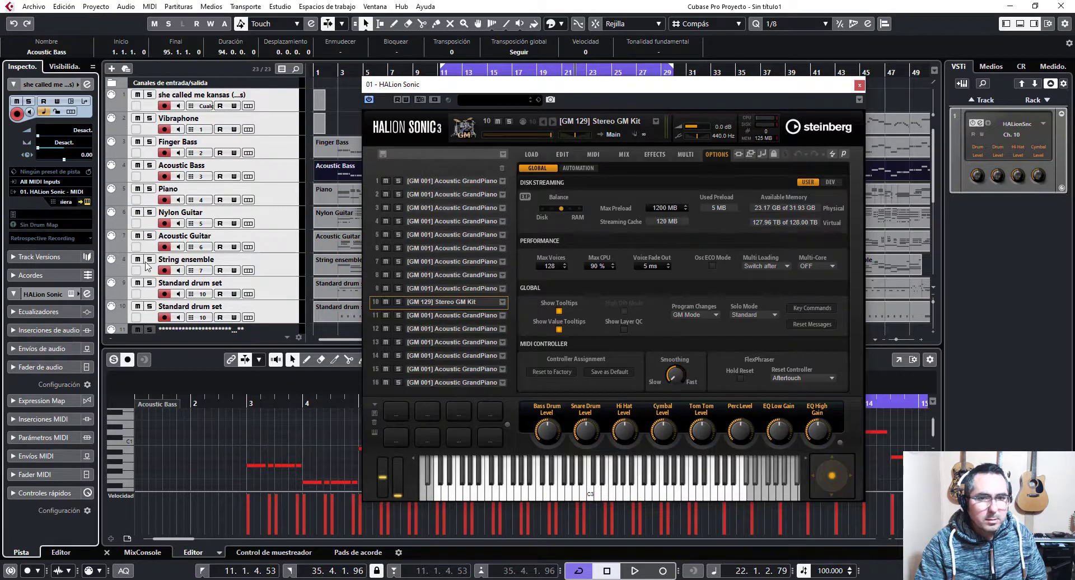
# - Select the Acoustic Guitar track and play the project briefly from about bar 2 to load the GM programs into HALion Sonic
pyautogui.click(281, 251)
pyautogui.click(332, 72)
pyautogui.press('space')
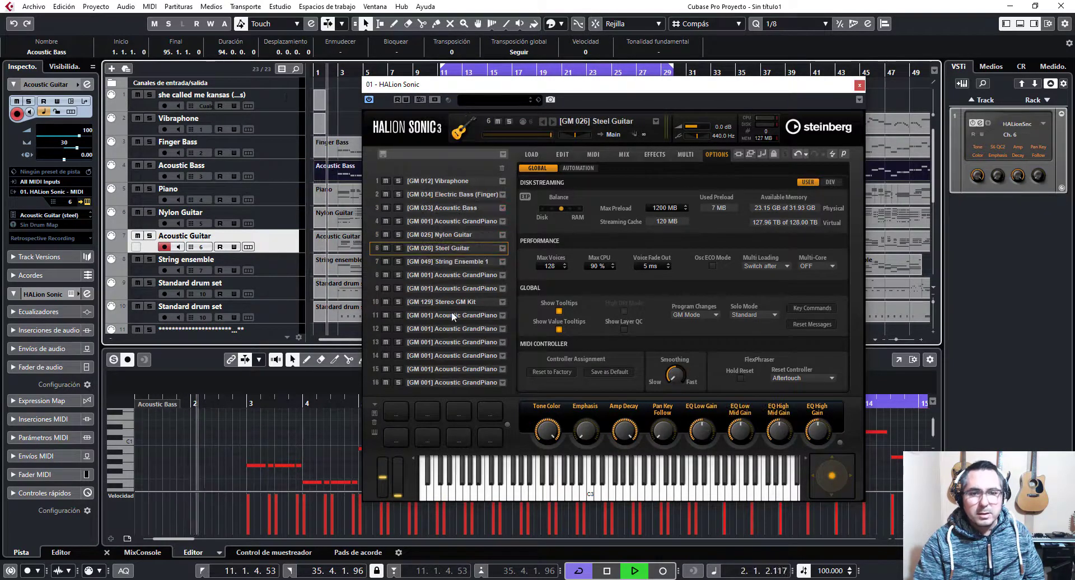
pyautogui.press('space')
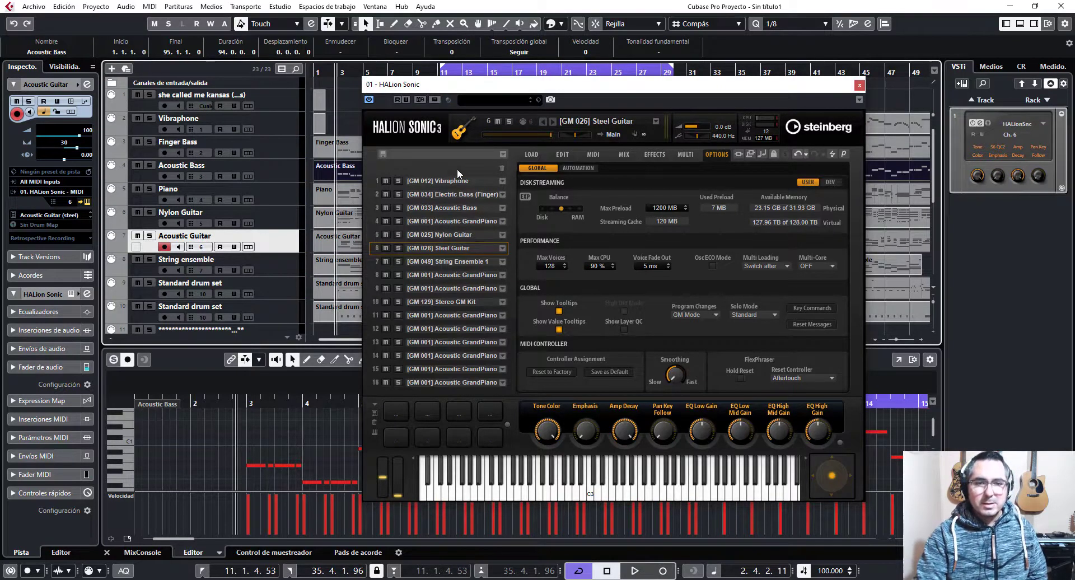
# - Move the HALion Sonic window aside and audition Finger Bass, Acoustic Bass, Piano, Nylon Guitar and Acoustic Guitar in solo during playback
pyautogui.moveTo(491, 82); pyautogui.dragTo(627, 29)
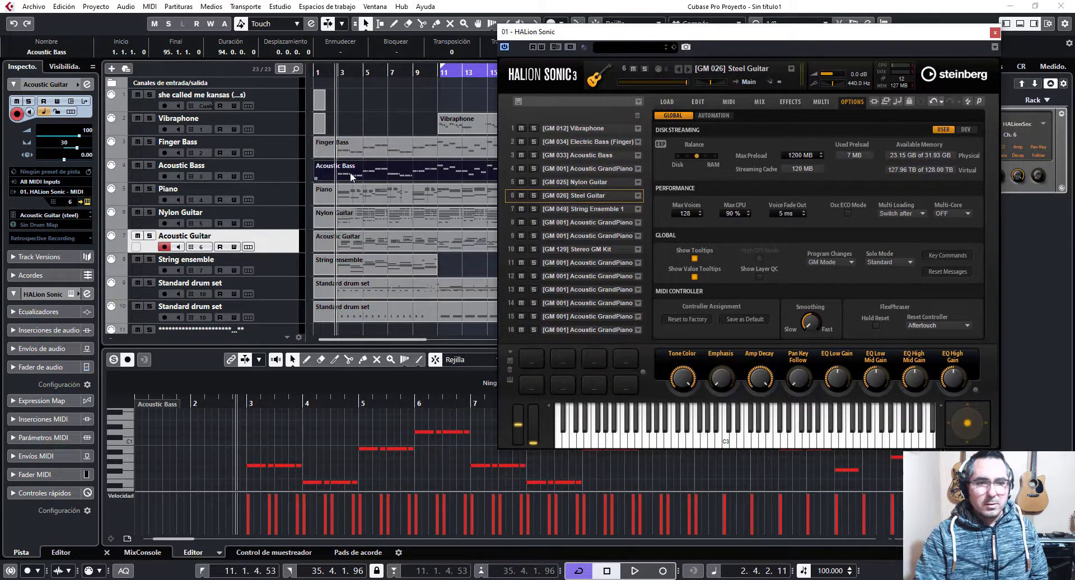
pyautogui.click(150, 143)
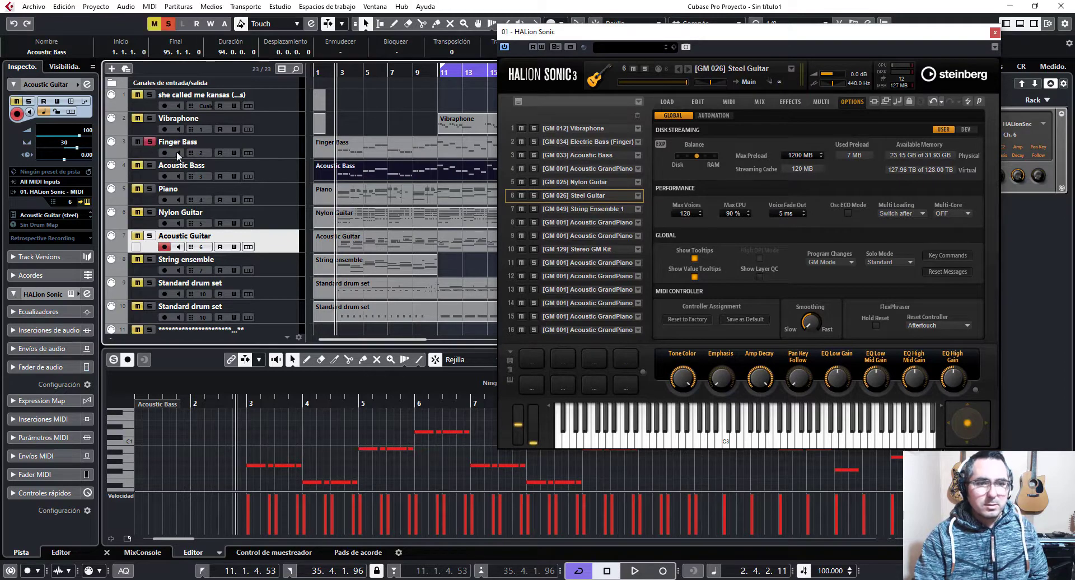
pyautogui.press('space')
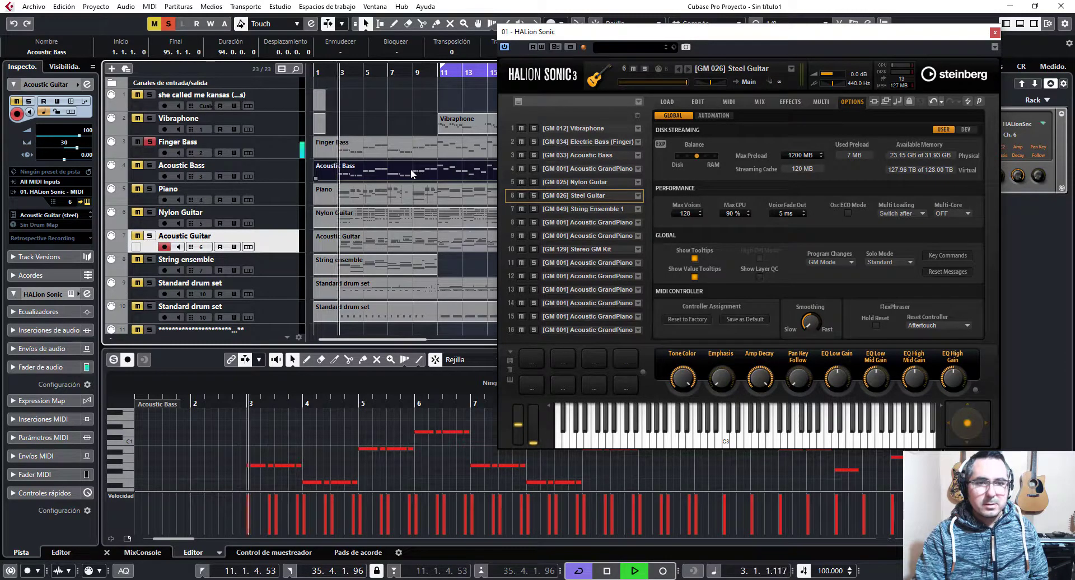
pyautogui.click(150, 166)
pyautogui.click(149, 189)
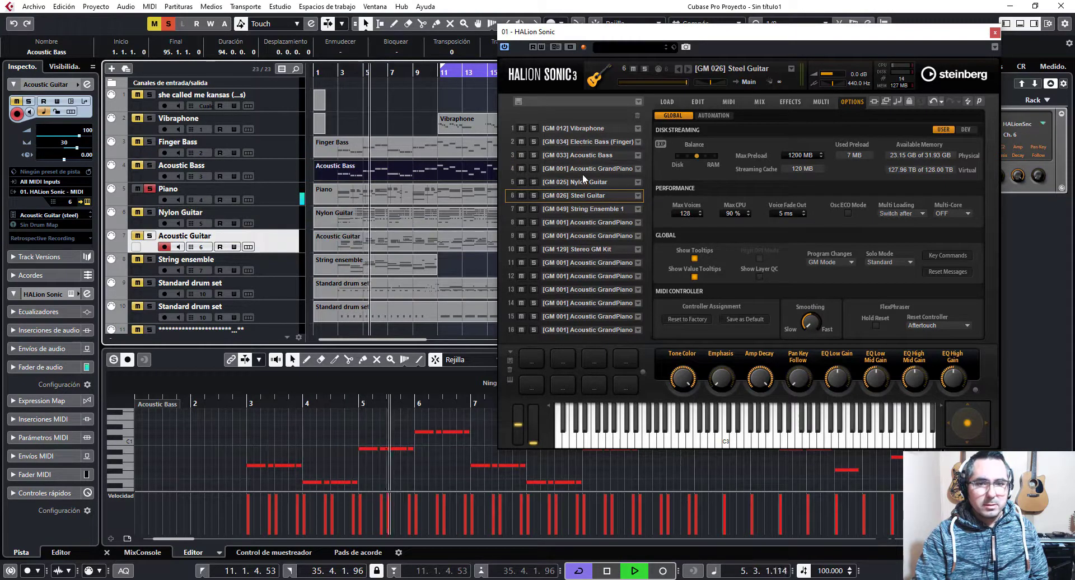
pyautogui.click(149, 212)
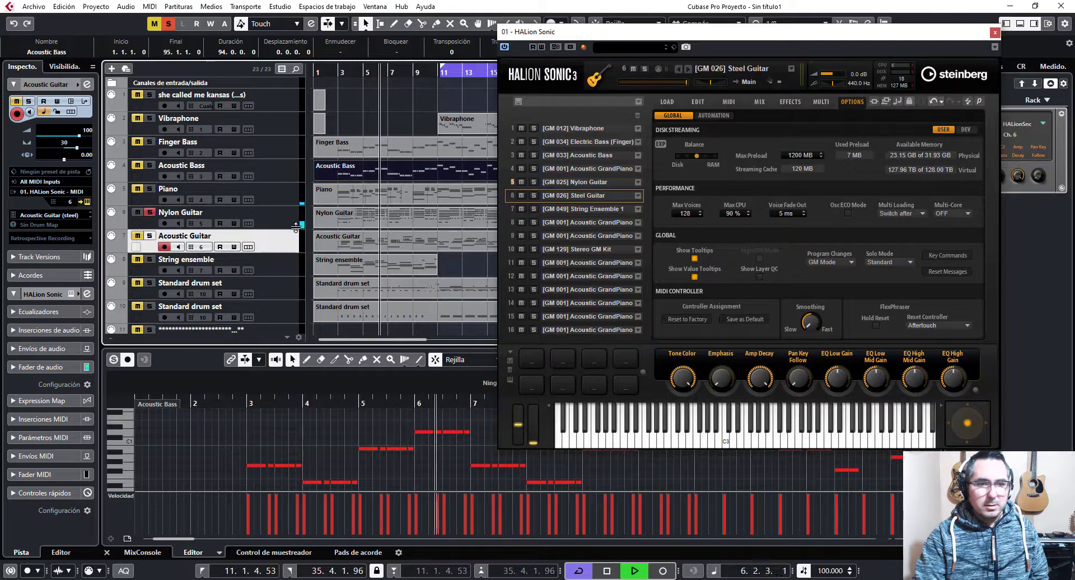
pyautogui.click(149, 235)
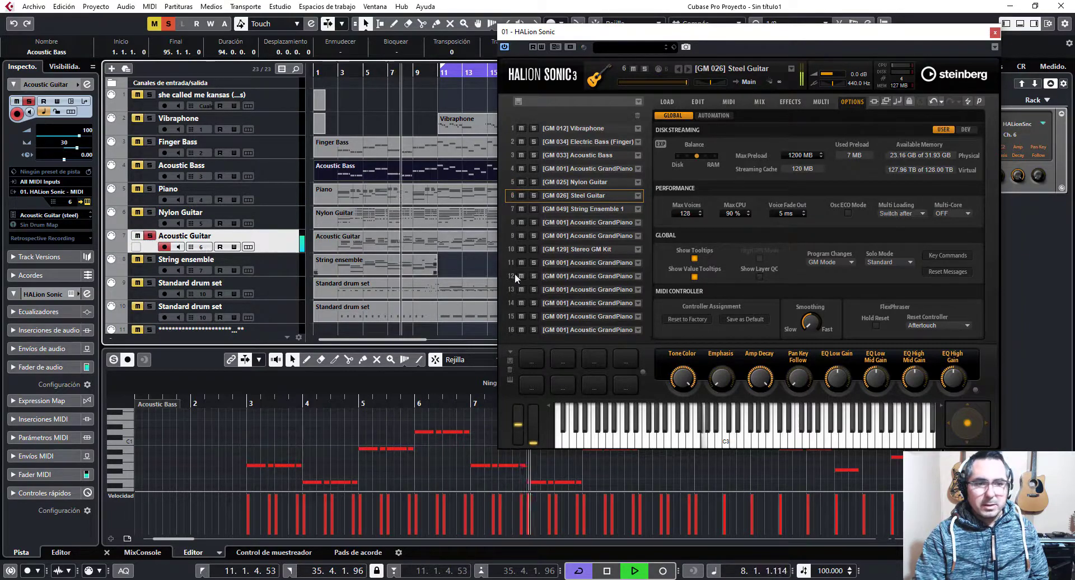
# - Audition String ensemble and both Standard drum set tracks in solo, clear the solo, and listen to the full mix before stopping playback
pyautogui.click(149, 259)
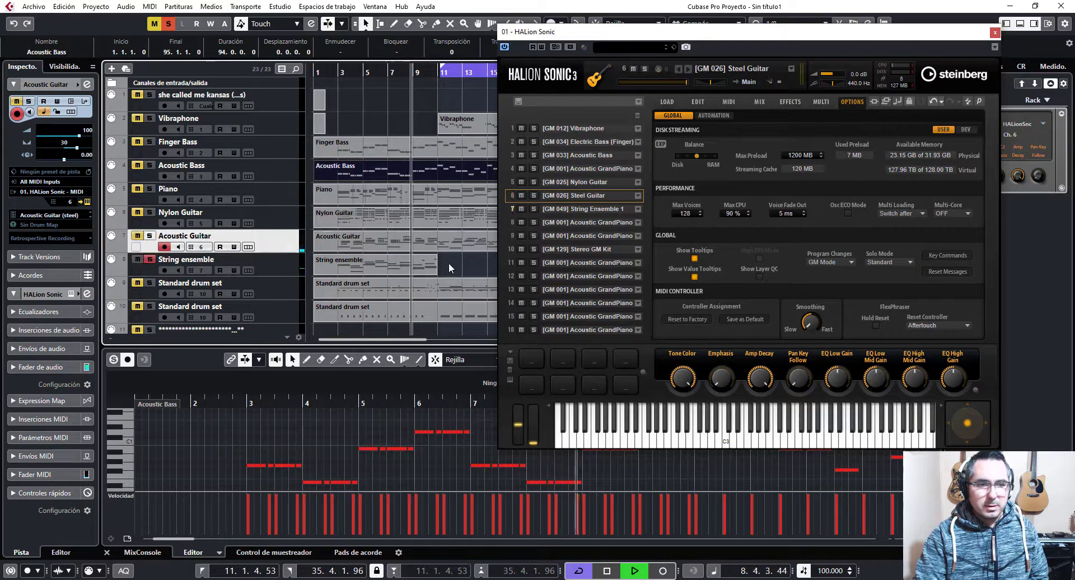
pyautogui.click(150, 283)
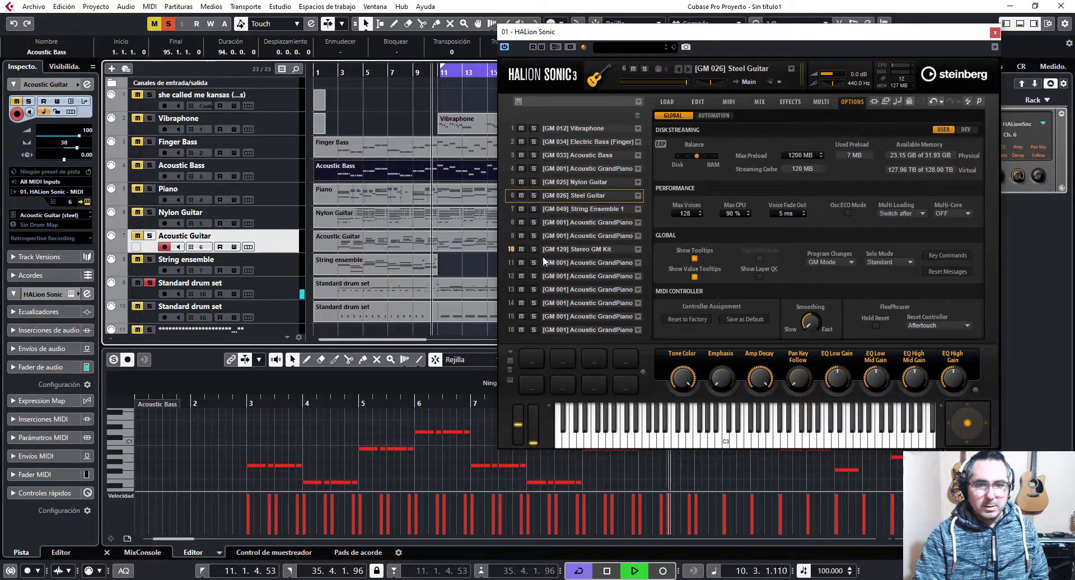
pyautogui.click(150, 306)
pyautogui.click(150, 306)
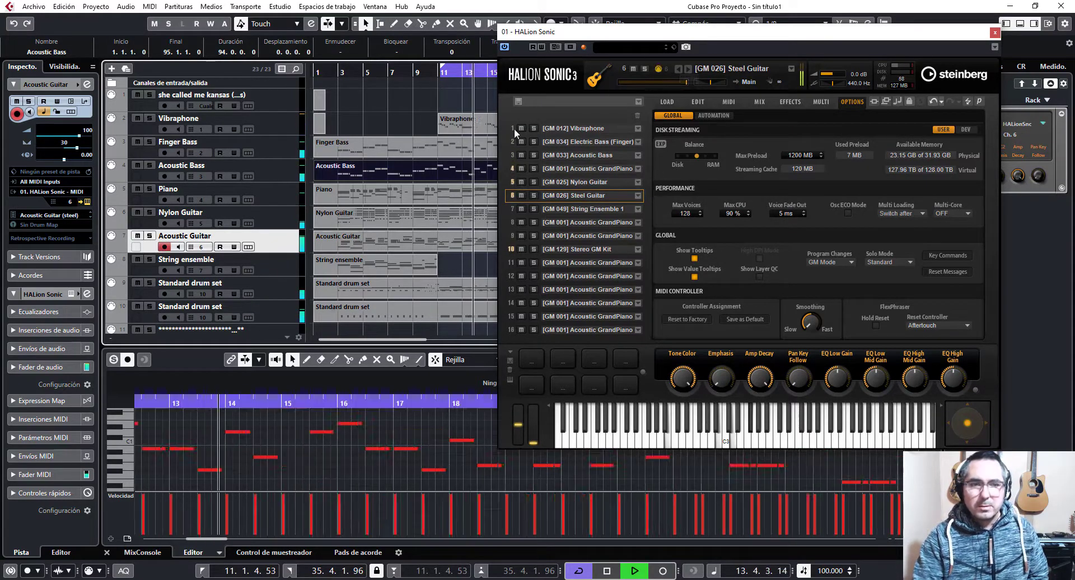
pyautogui.moveTo(735, 35); pyautogui.dragTo(569, 41)
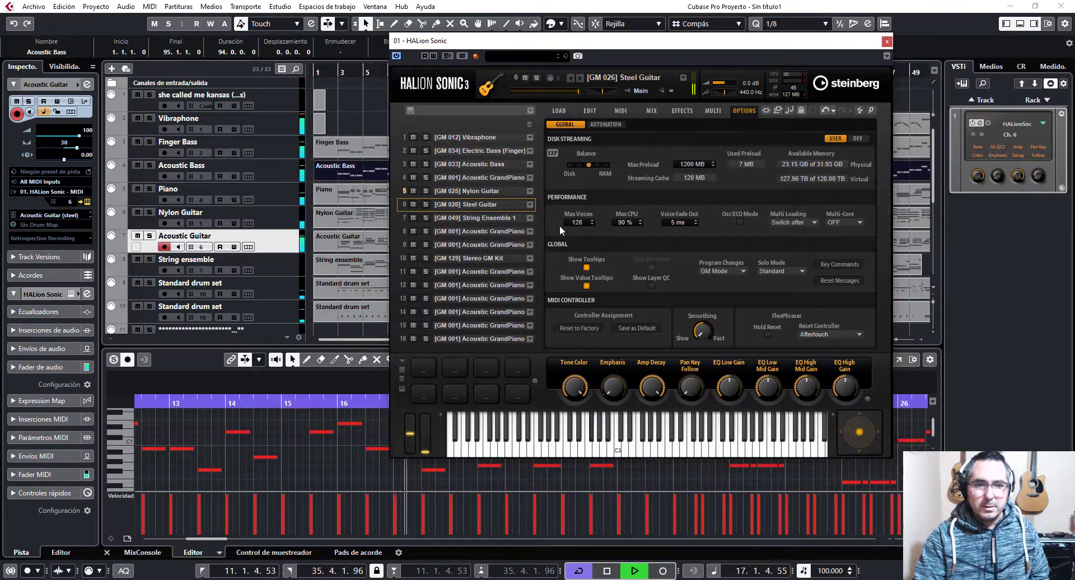
pyautogui.press('space')
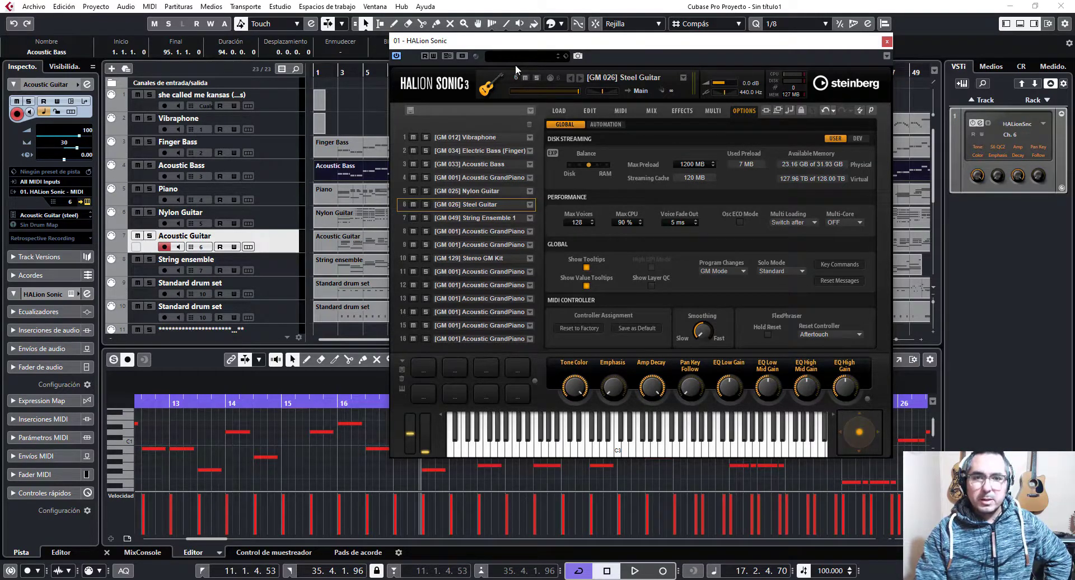
# - Open the MixConsole and lower the Vibraphone fader fully, the Finger Bass volume to 37 and the Acoustic Bass volume to 41
pyautogui.moveTo(509, 45); pyautogui.dragTo(410, 442)
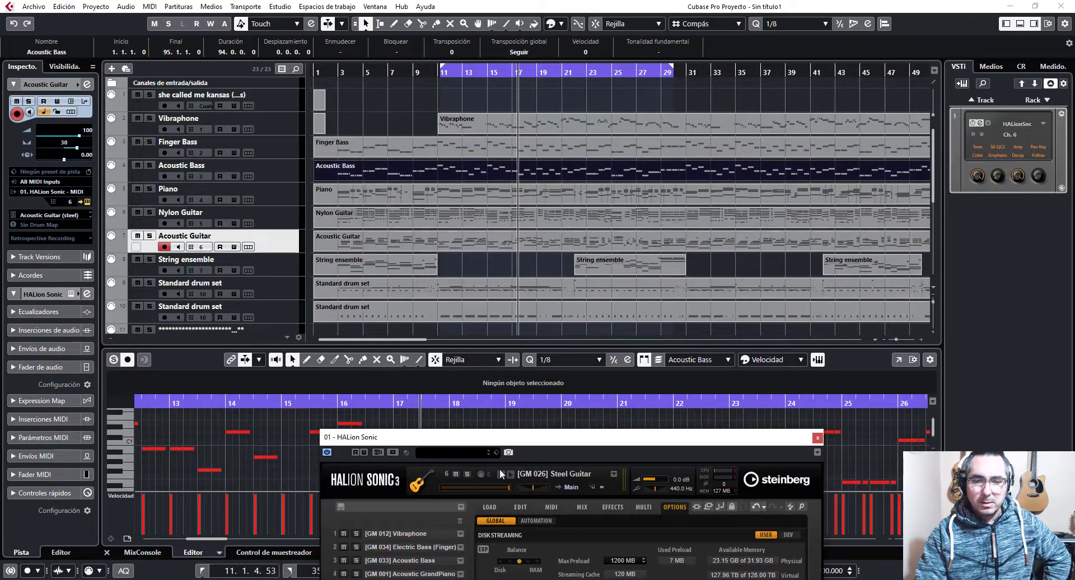
pyautogui.moveTo(533, 444); pyautogui.dragTo(570, 95)
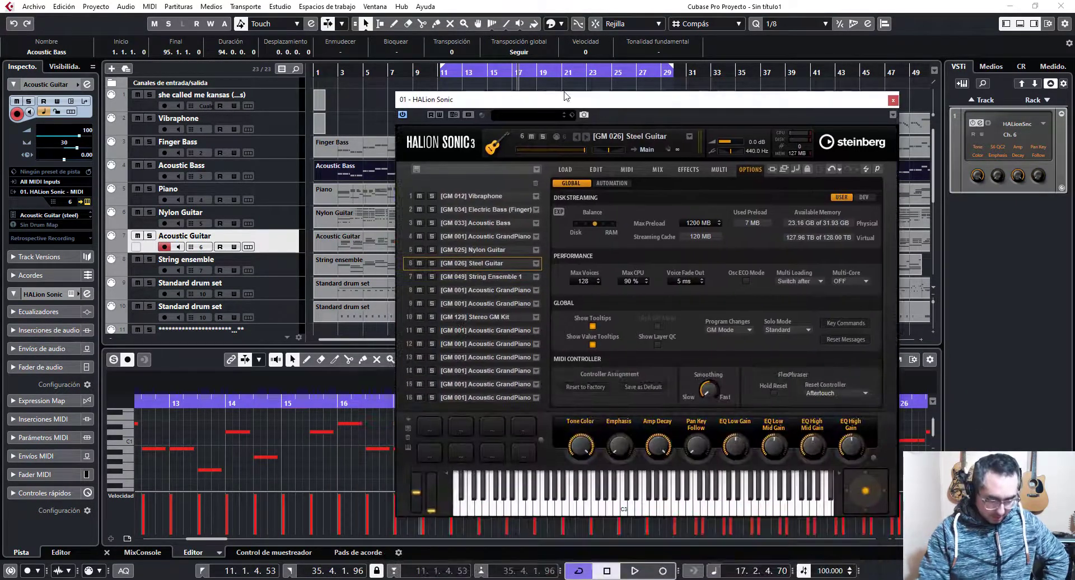
pyautogui.press('F3')
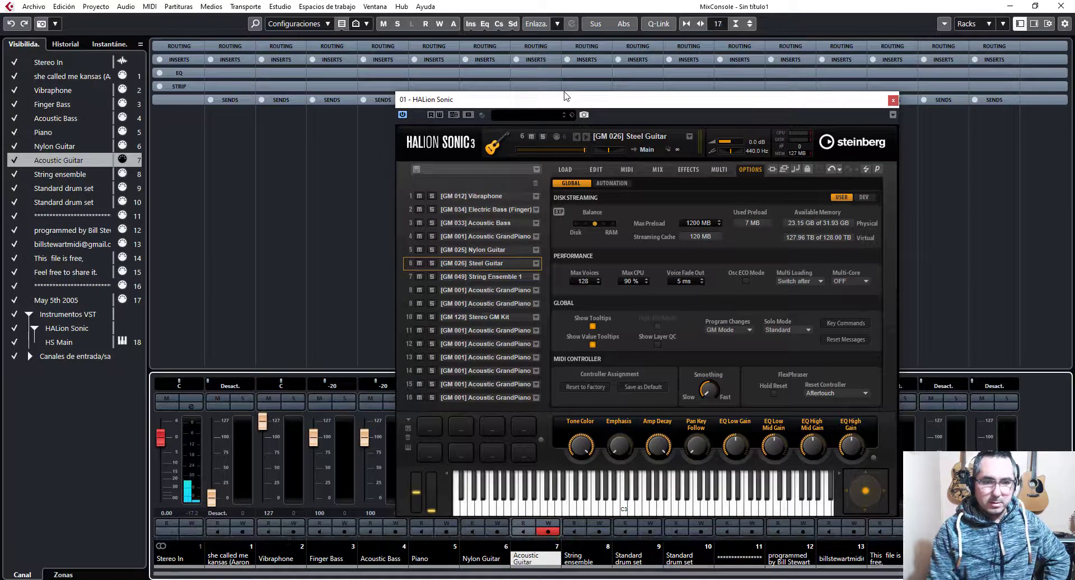
pyautogui.moveTo(580, 109); pyautogui.dragTo(509, 14)
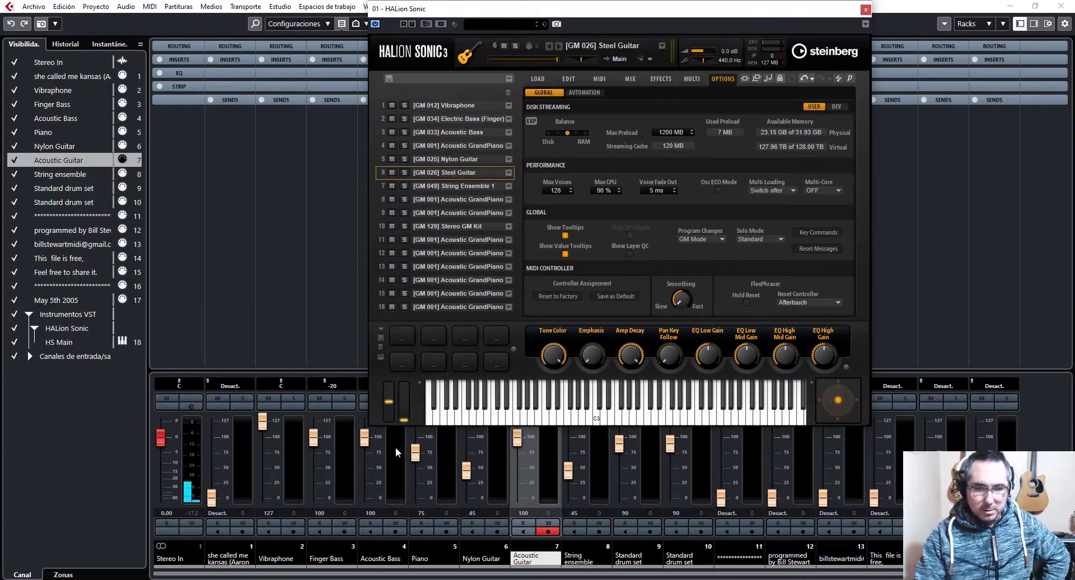
pyautogui.moveTo(262, 421); pyautogui.dragTo(306, 475)
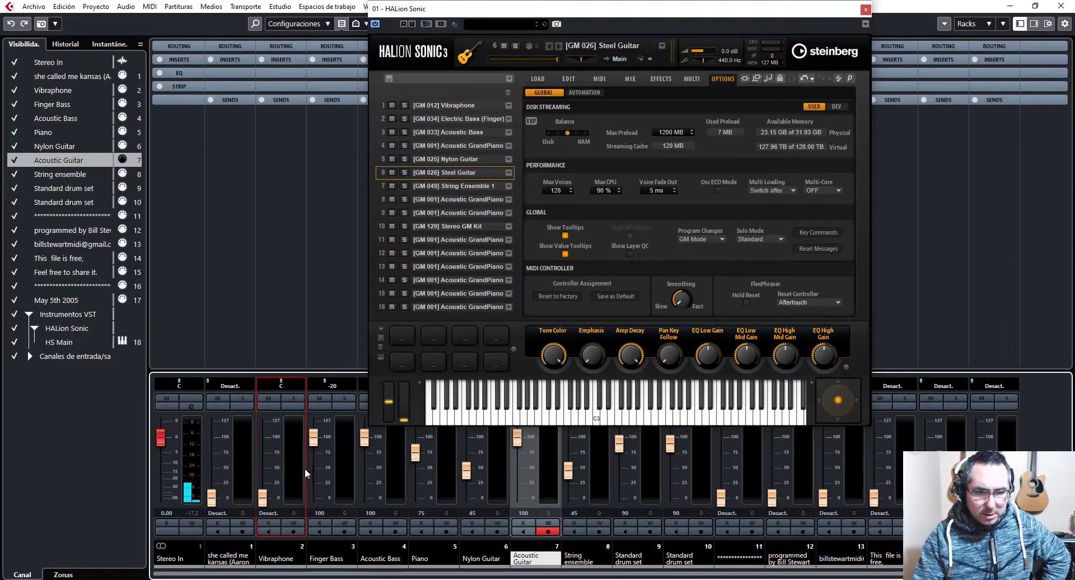
pyautogui.moveTo(313, 441); pyautogui.dragTo(316, 475)
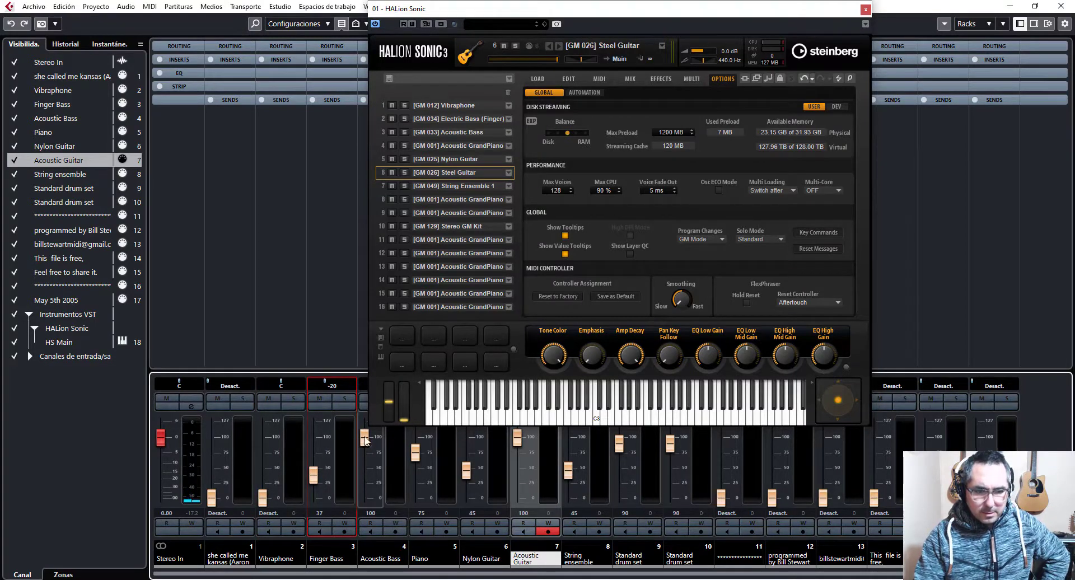
pyautogui.moveTo(365, 439); pyautogui.dragTo(365, 472)
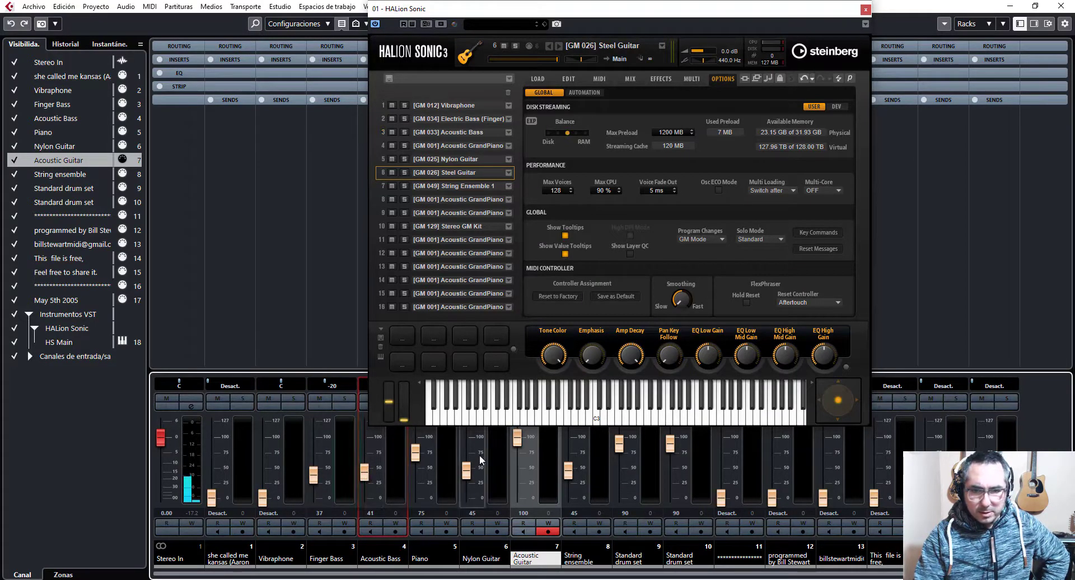
# - Raise the volumes of channels 11 to 14 to 51, 68, 59 and 58, and of she called me kansas to 83
pyautogui.moveTo(721, 497); pyautogui.dragTo(721, 466)
pyautogui.moveTo(771, 497); pyautogui.dragTo(772, 456)
pyautogui.moveTo(822, 497); pyautogui.dragTo(823, 460)
pyautogui.moveTo(873, 497); pyautogui.dragTo(874, 462)
pyautogui.moveTo(218, 505); pyautogui.dragTo(218, 456)
# - Pan Vibraphone to -49 and Finger Bass to 63, and bring the HALion Sonic window back into full view
pyautogui.moveTo(281, 386); pyautogui.dragTo(263, 386)
pyautogui.moveTo(330, 386); pyautogui.dragTo(354, 387)
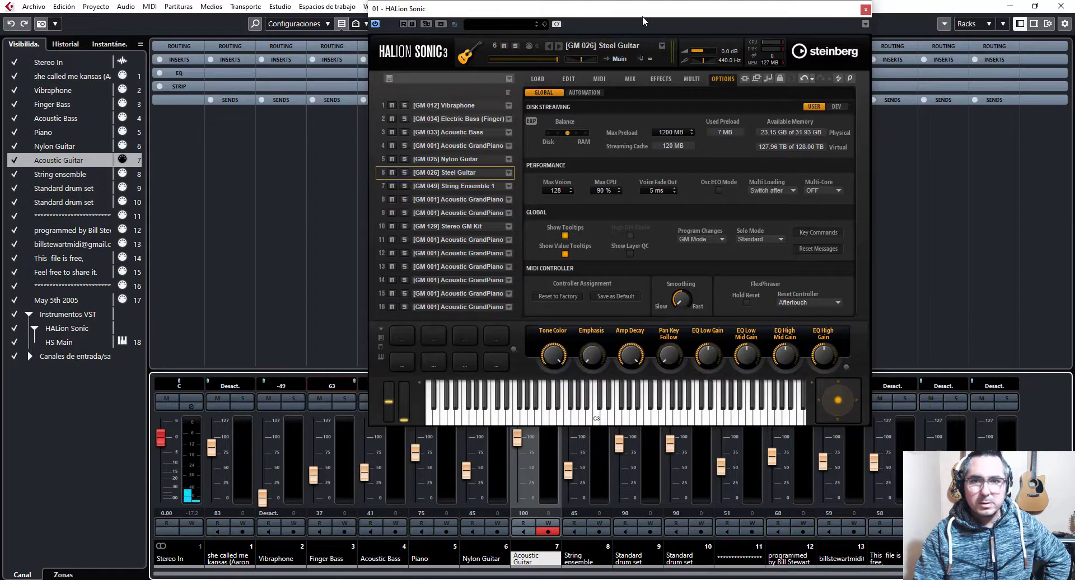
pyautogui.moveTo(625, 19); pyautogui.dragTo(620, 579)
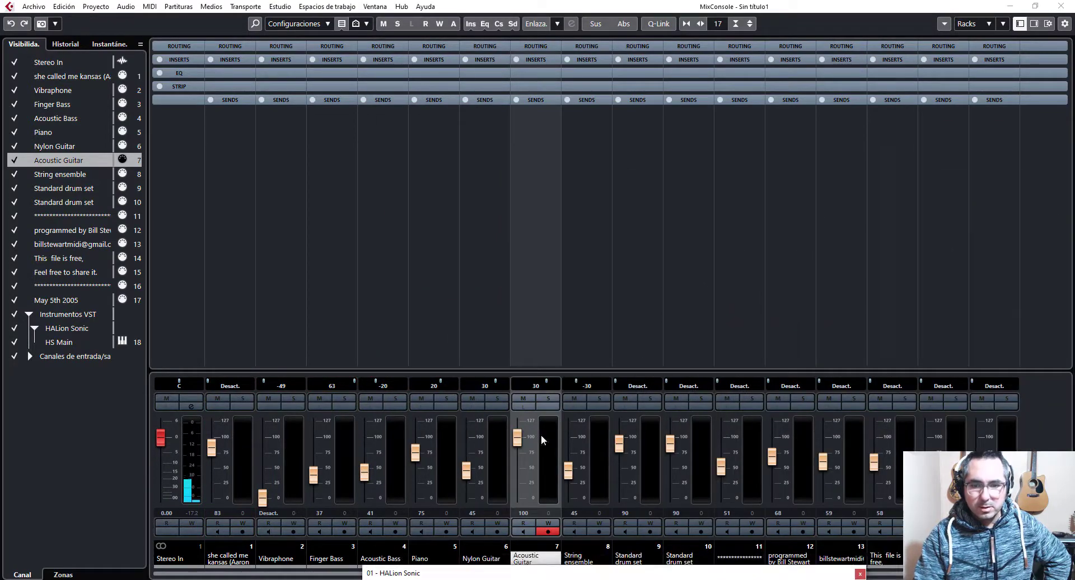
pyautogui.click(519, 385)
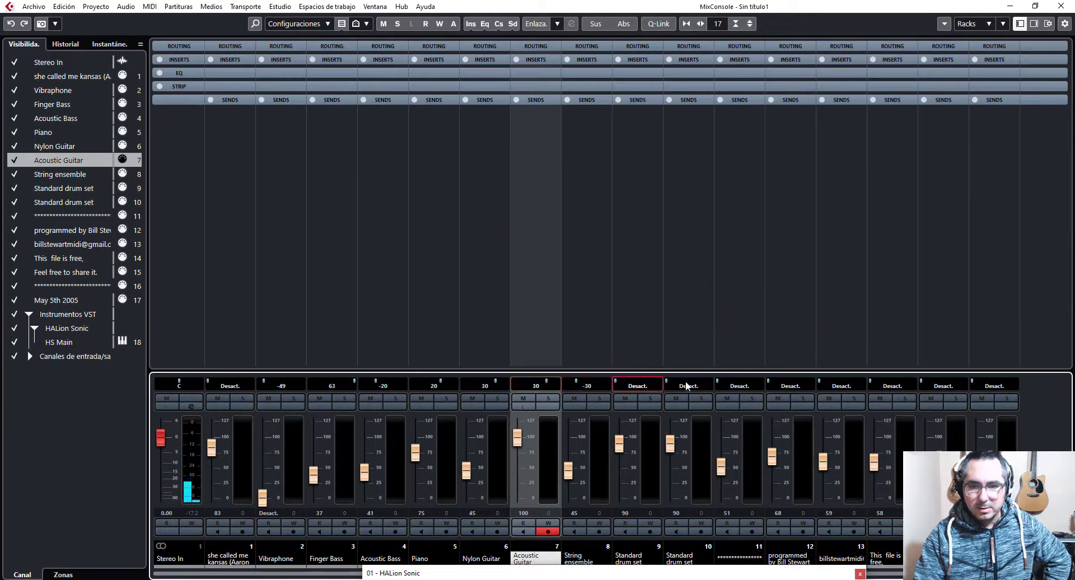
pyautogui.moveTo(503, 575); pyautogui.dragTo(369, 377)
pyautogui.moveTo(503, 426); pyautogui.dragTo(452, 71)
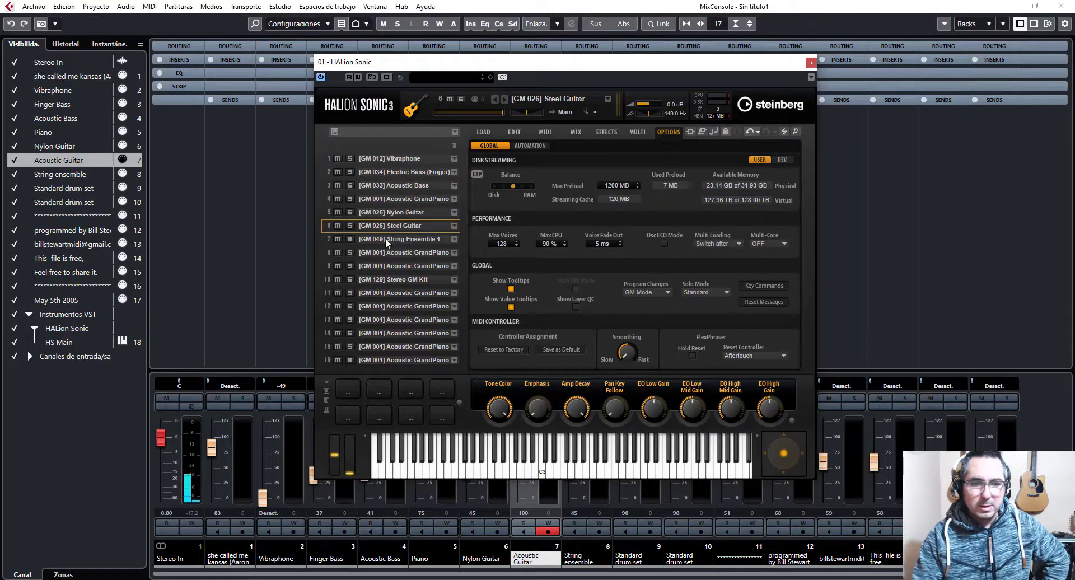
# - Review slot 9 and the Program Changes options in HALion Sonic, leave GM Mode selected, and close the instrument window
pyautogui.click(401, 263)
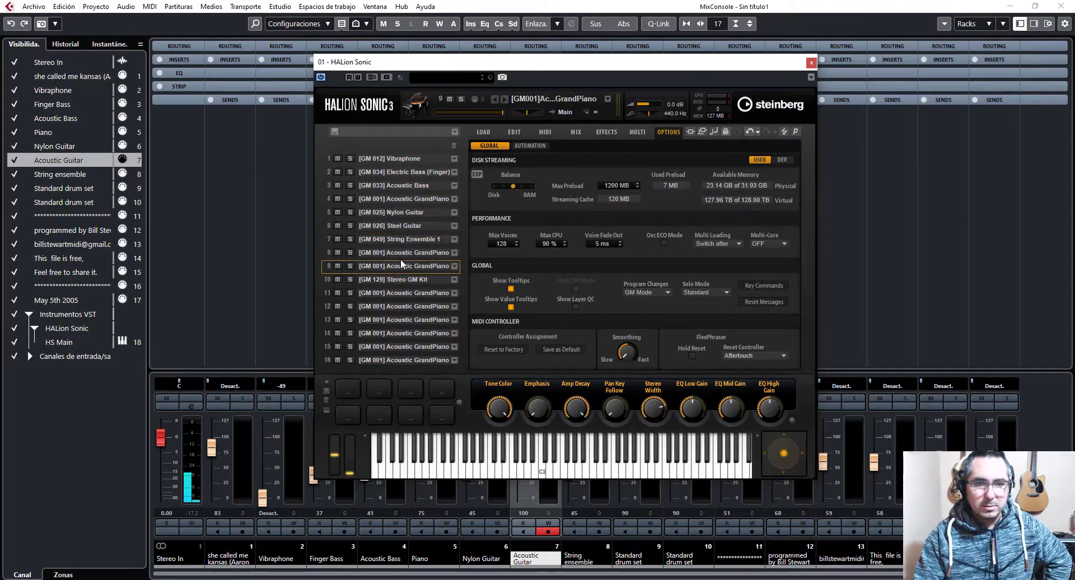
pyautogui.click(638, 132)
pyautogui.click(668, 132)
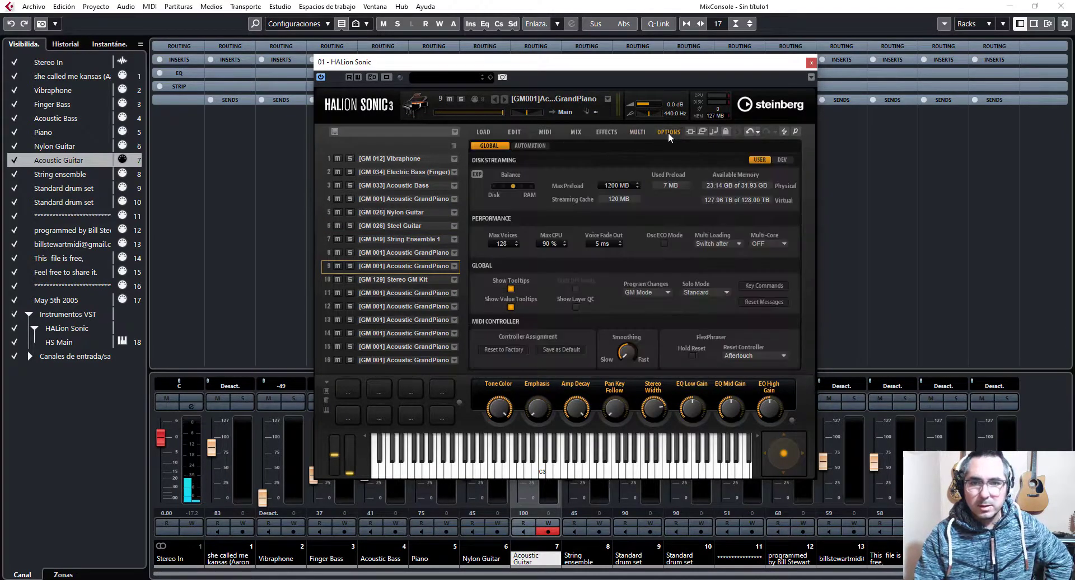
pyautogui.click(649, 292)
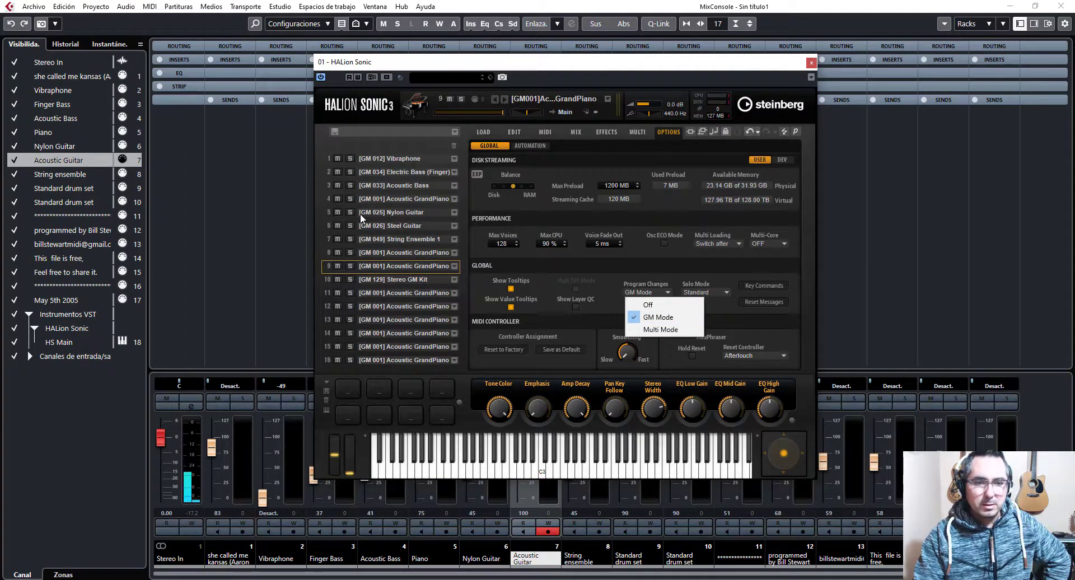
pyautogui.click(936, 225)
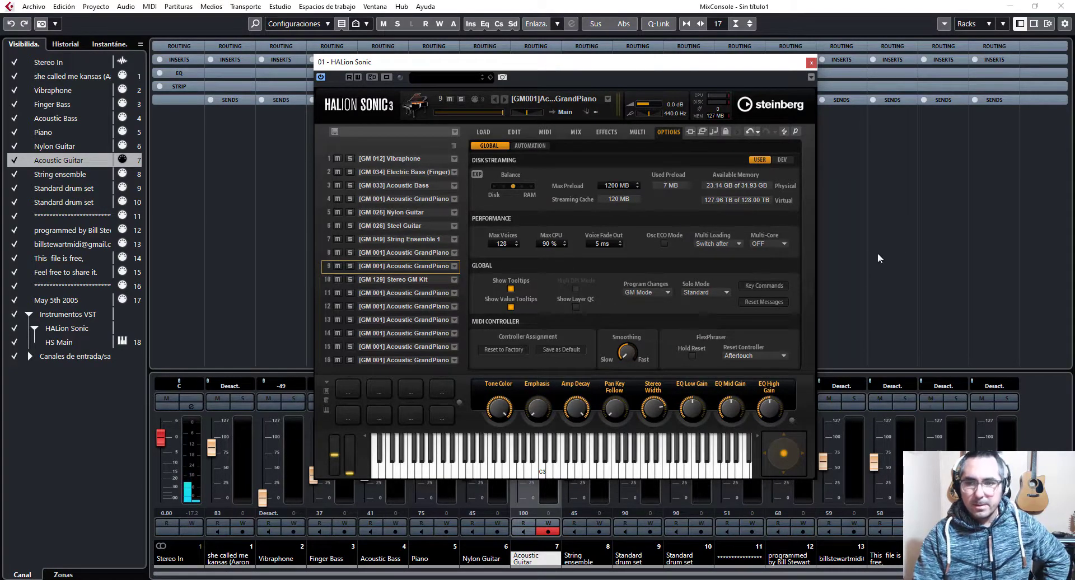
pyautogui.click(811, 62)
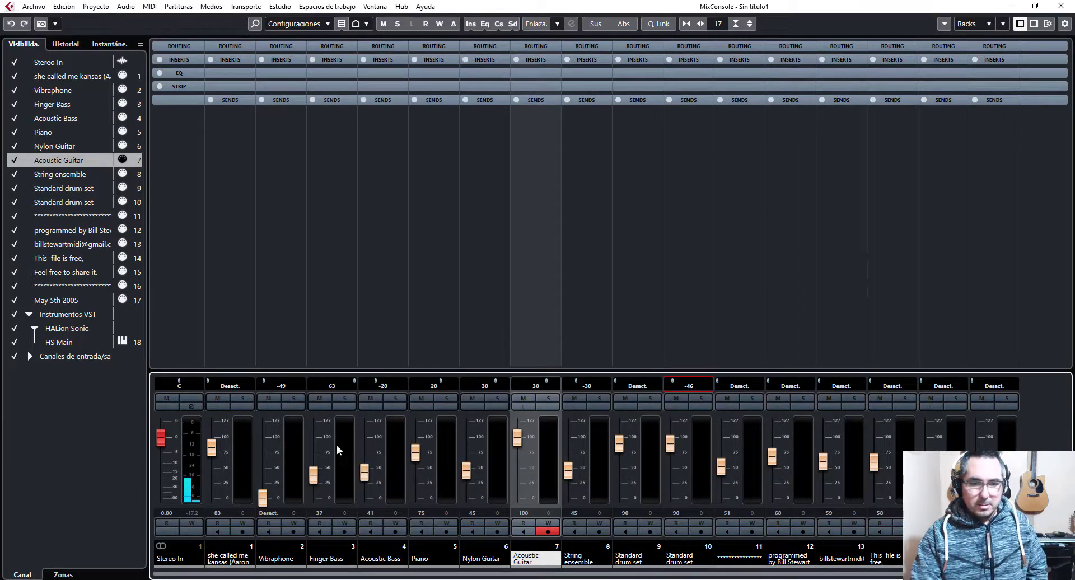
# - Raise the Vibraphone volume to 90, Finger Bass to 62 and Acoustic Bass to 55, and close the MixConsole
pyautogui.moveTo(262, 498); pyautogui.dragTo(264, 444)
pyautogui.moveTo(314, 476); pyautogui.dragTo(365, 464)
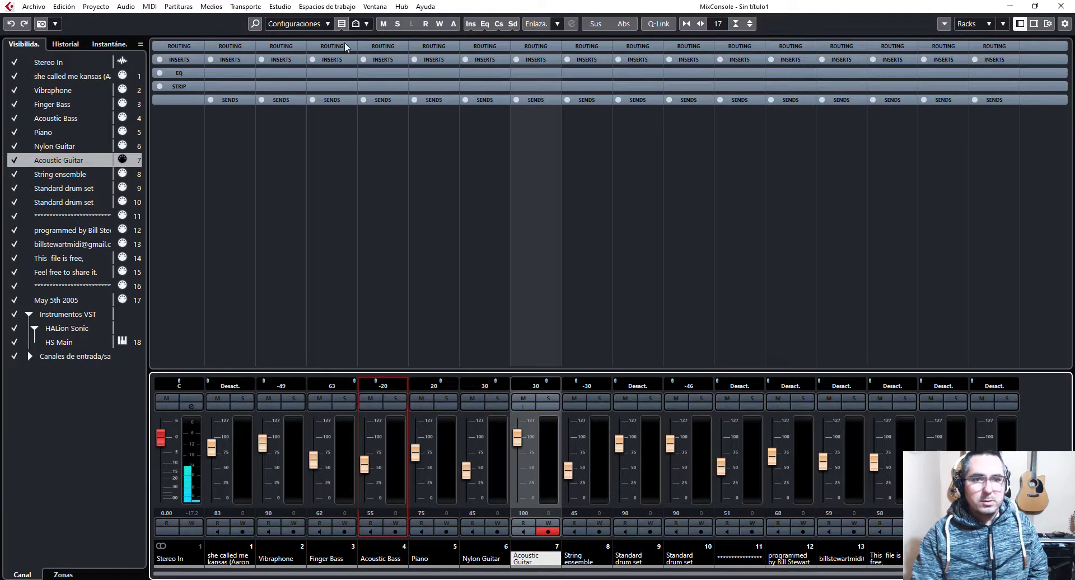
pyautogui.click(1061, 6)
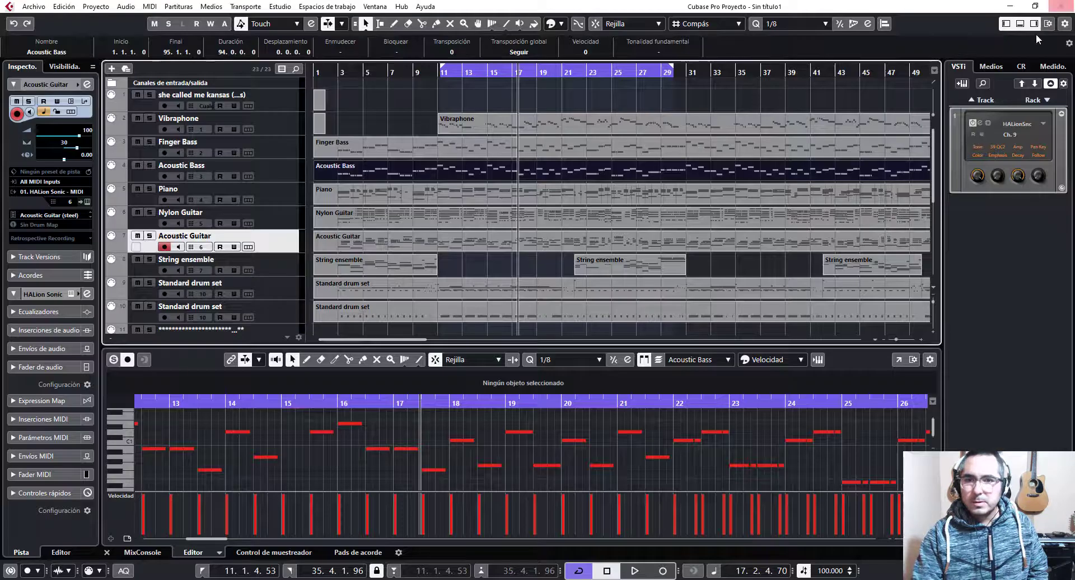
# - Try disabling inspector volume/pan export and enabling automation export in the MIDI file preferences, and close Preferences without applying
pyautogui.click(22, 8)
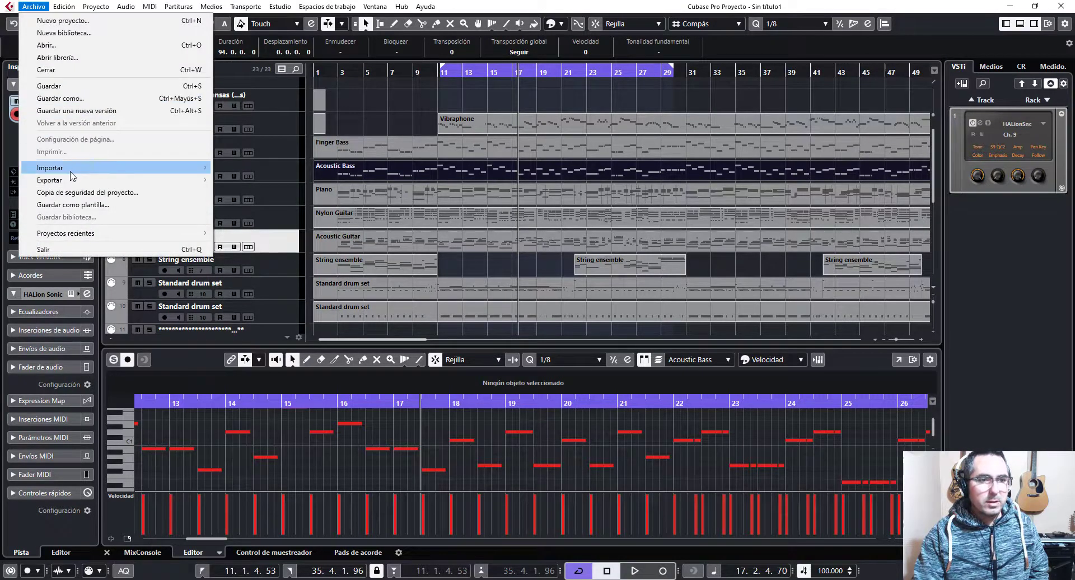
pyautogui.moveTo(71, 179)
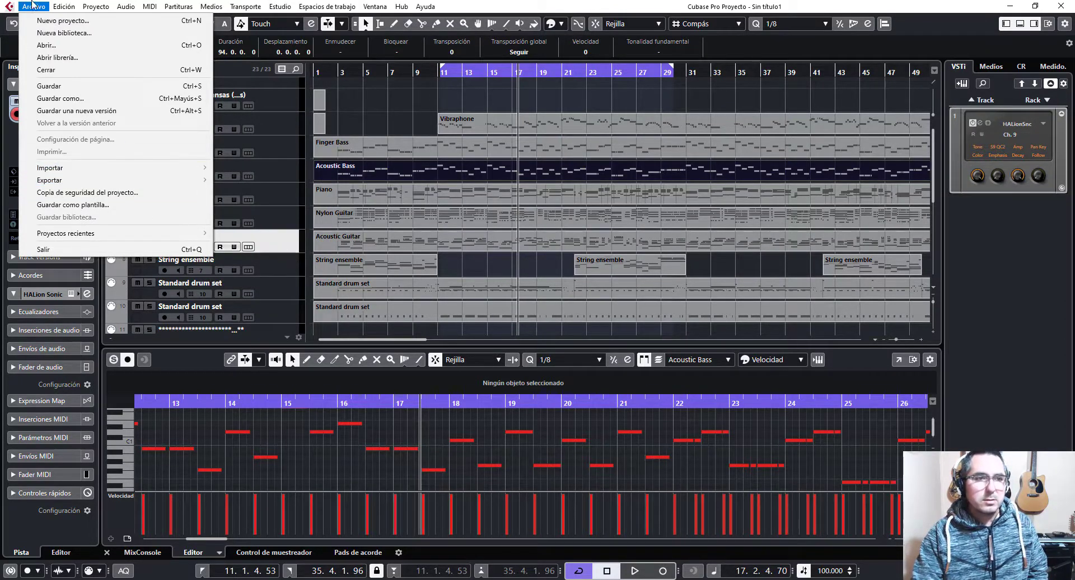
pyautogui.moveTo(64, 6)
pyautogui.click(87, 421)
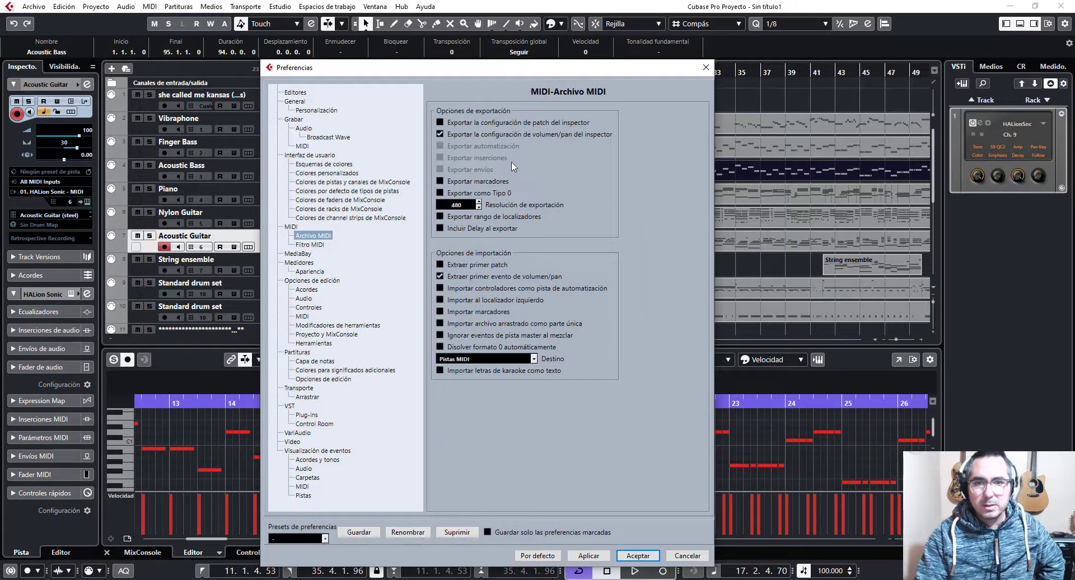
pyautogui.click(440, 134)
pyautogui.click(441, 134)
pyautogui.click(440, 134)
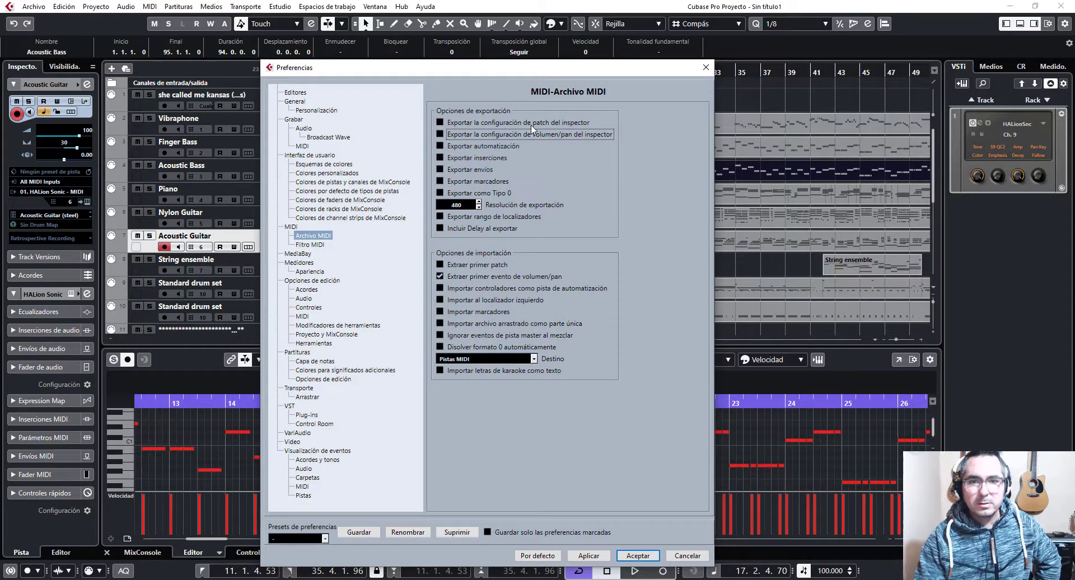
pyautogui.click(440, 147)
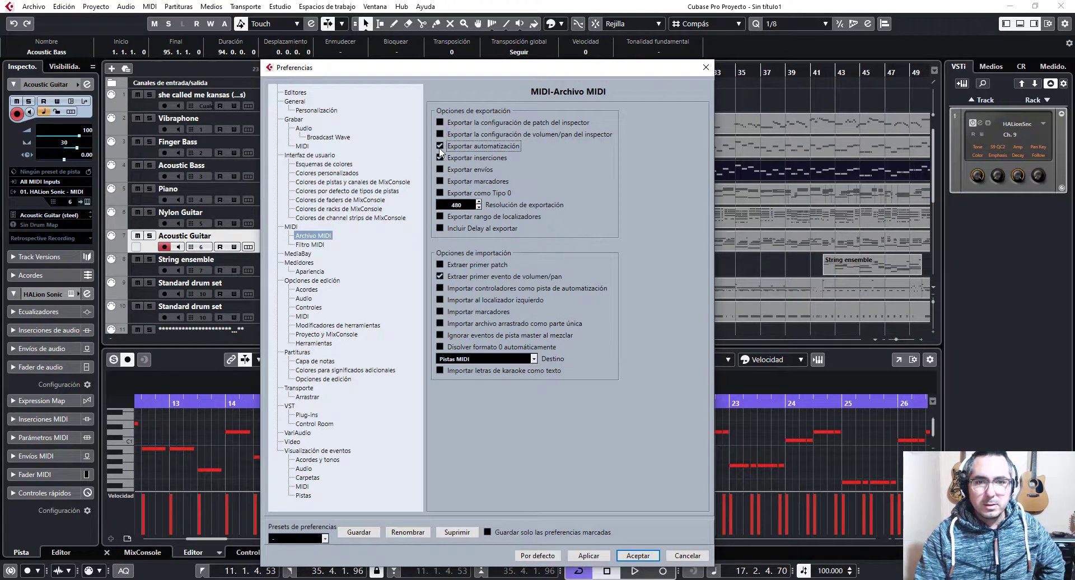
pyautogui.click(705, 67)
# - Toggle automation Read and Write on the Vibraphone track on and back off
pyautogui.click(219, 128)
pyautogui.click(235, 129)
pyautogui.click(219, 129)
pyautogui.click(233, 129)
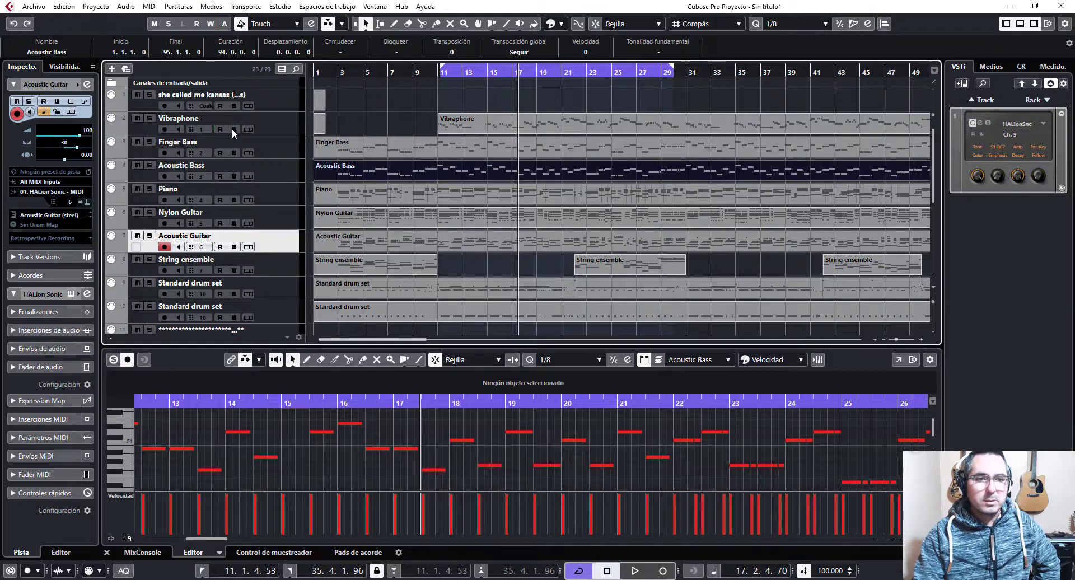
# - Export the project as a MIDI file named SheCalledMeKansas version 2.mid in the Archivo MIDI folder
pyautogui.click(33, 6)
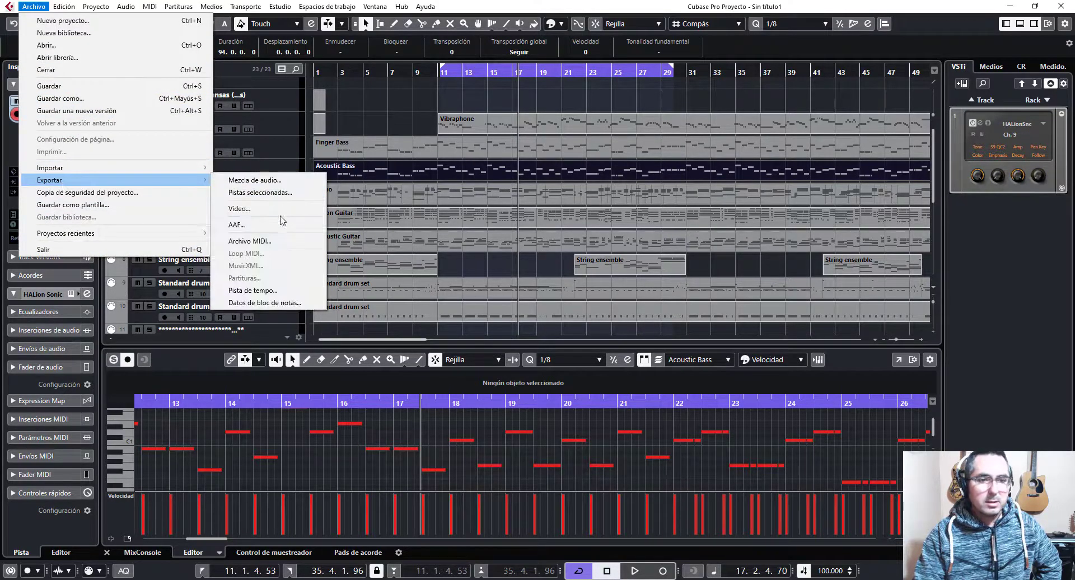
pyautogui.click(261, 241)
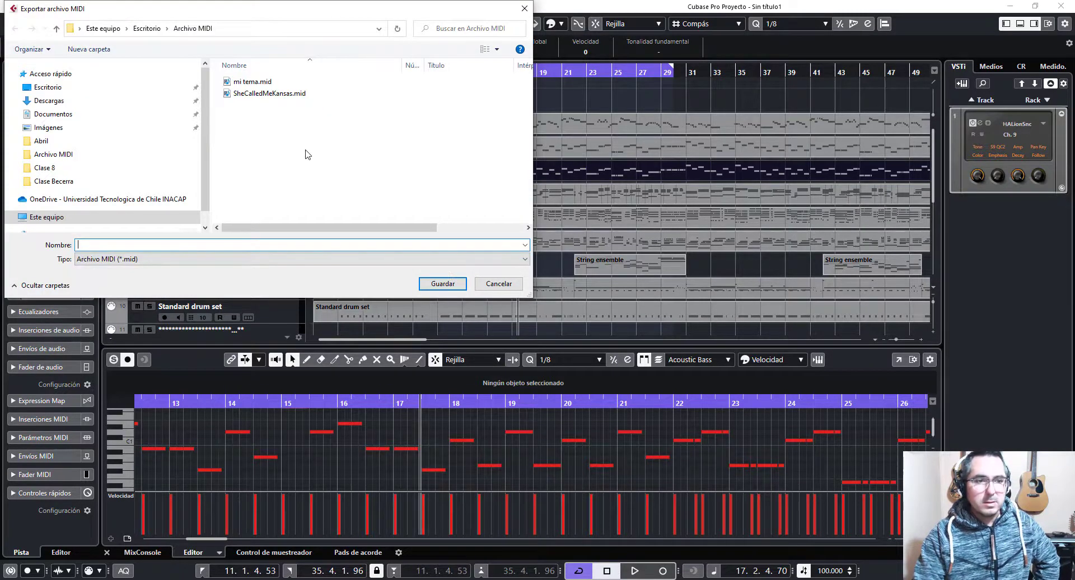
pyautogui.click(261, 94)
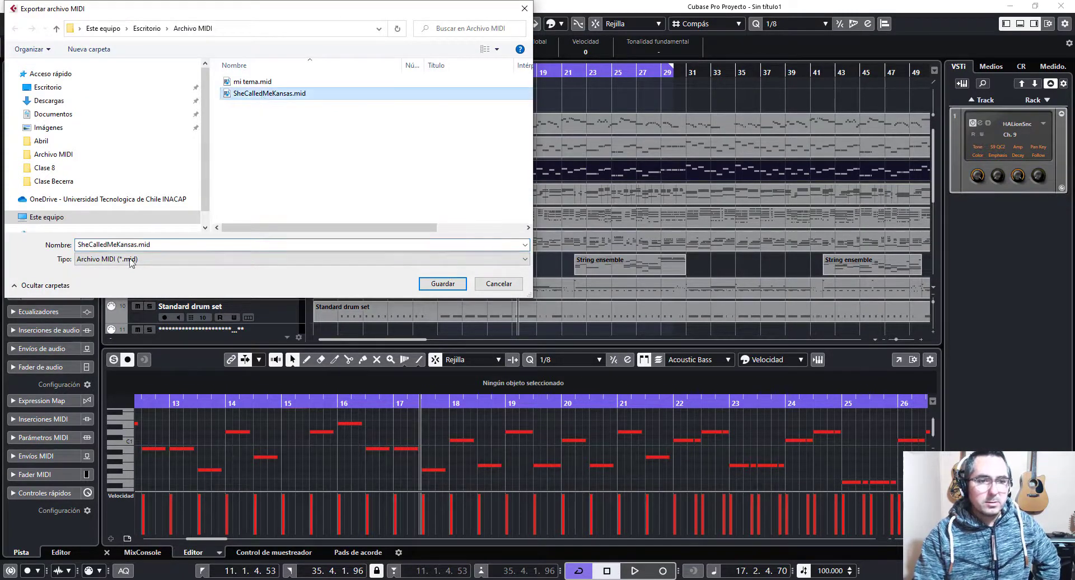
pyautogui.click(137, 245)
pyautogui.click(137, 245)
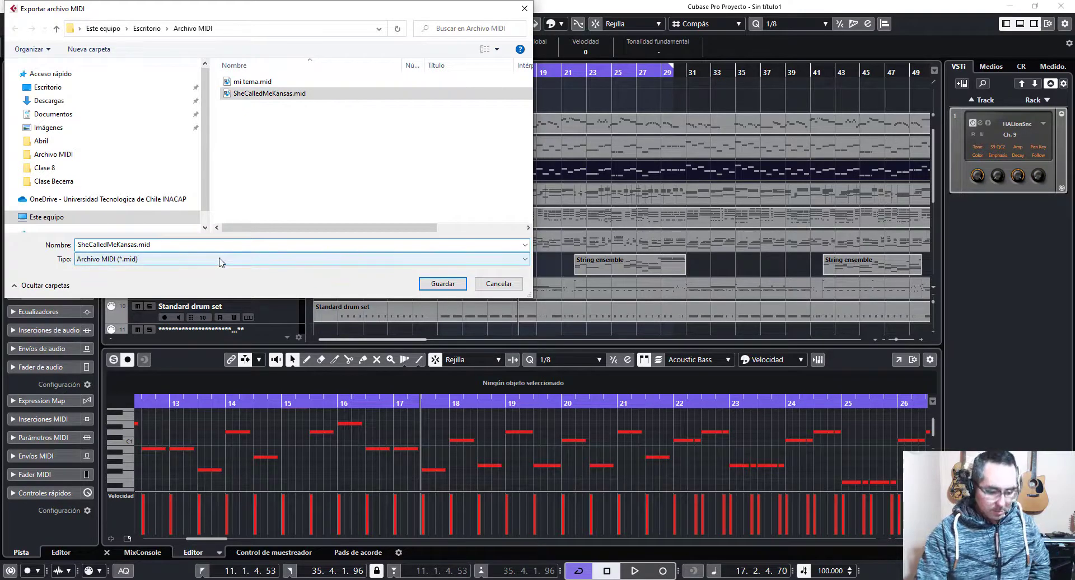
pyautogui.write('version')
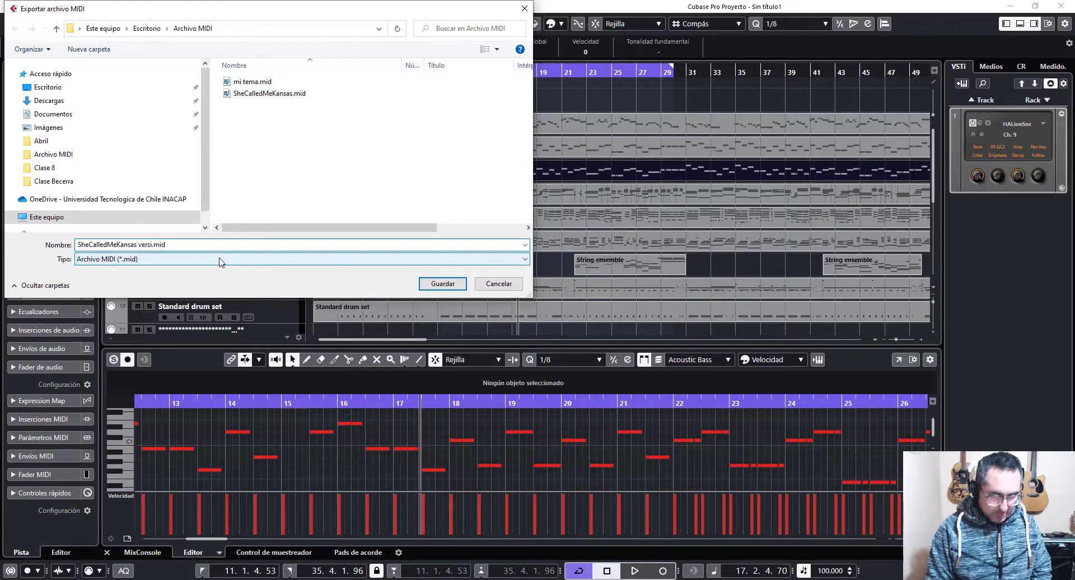
pyautogui.write(' 2')
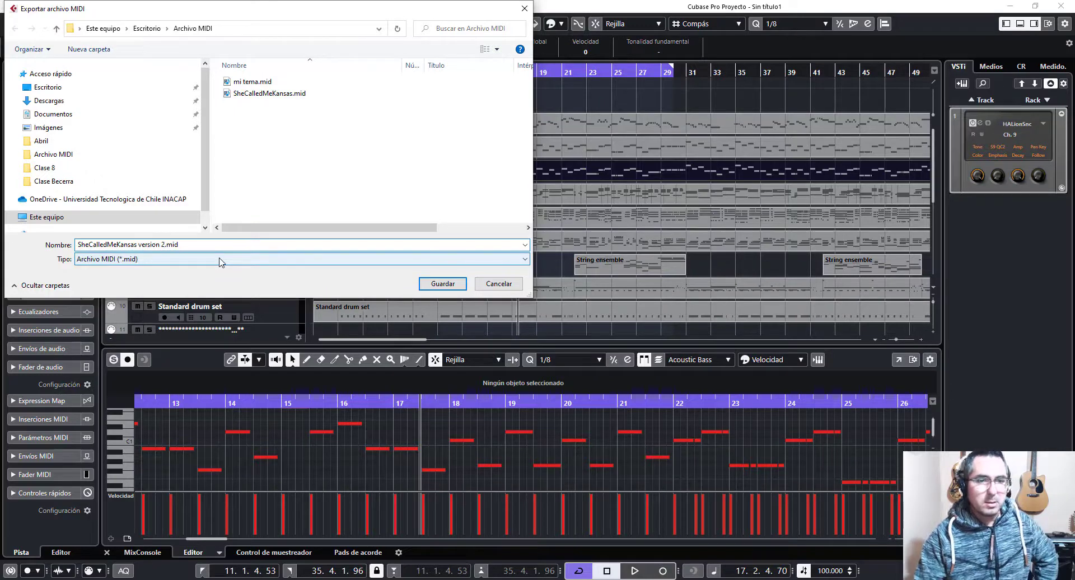
pyautogui.click(443, 283)
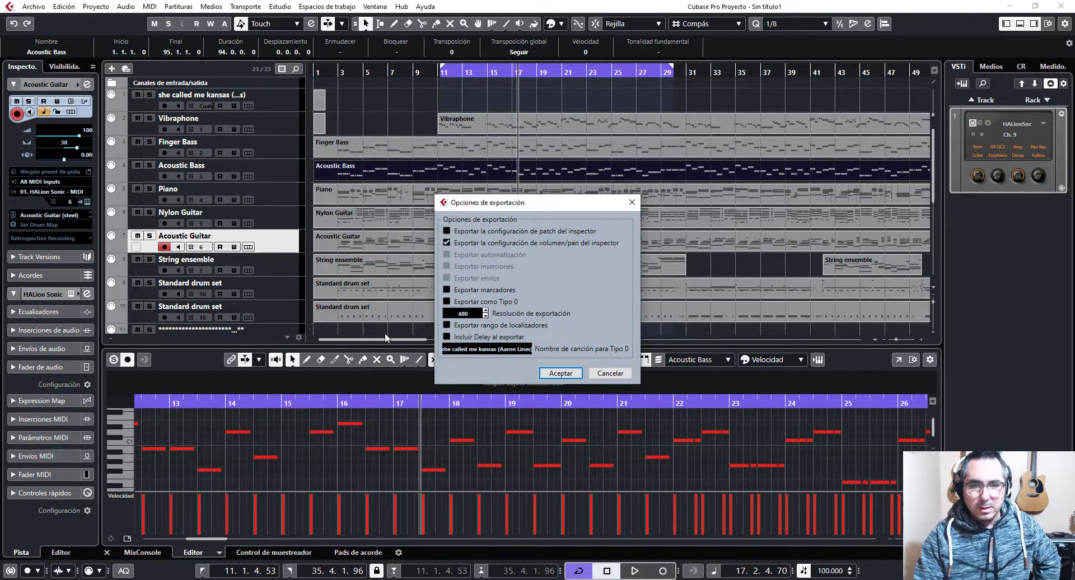
# - Accept the MIDI export options with inspector volume/pan enabled, delay excluded and a resolution of 480
pyautogui.click(517, 348)
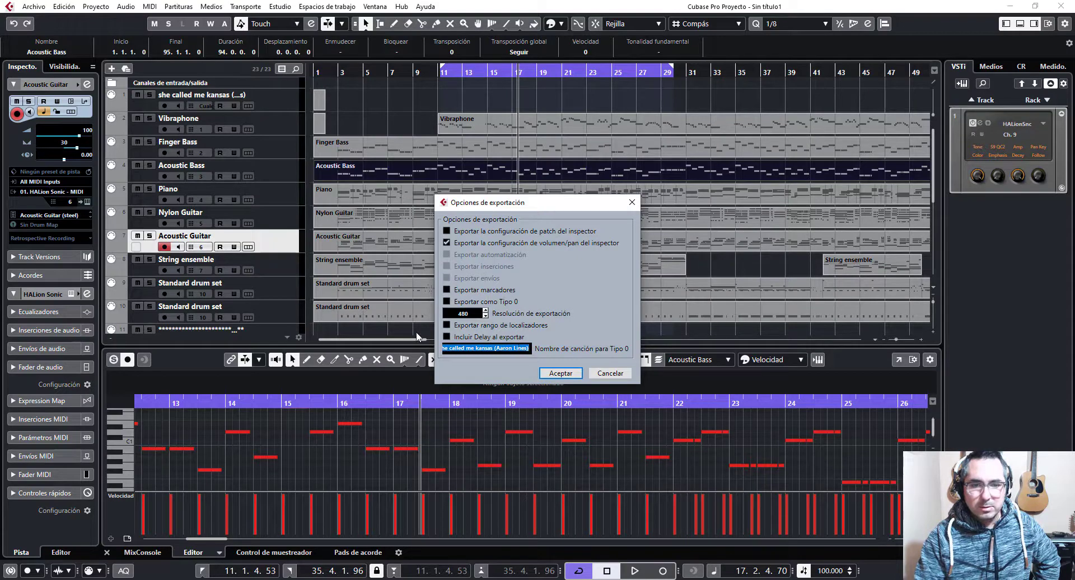
pyautogui.click(458, 337)
pyautogui.click(455, 335)
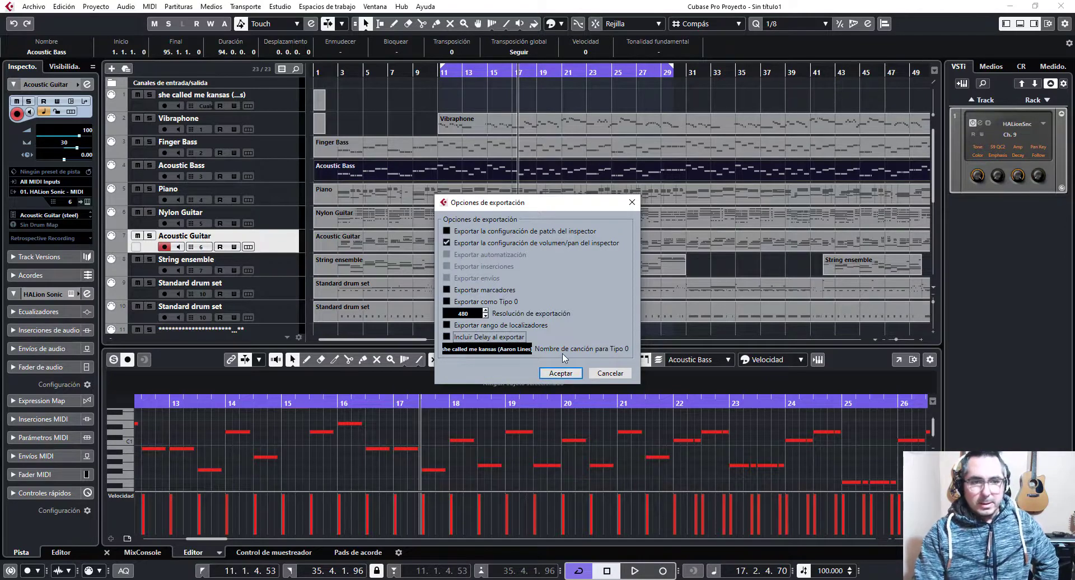
pyautogui.click(561, 373)
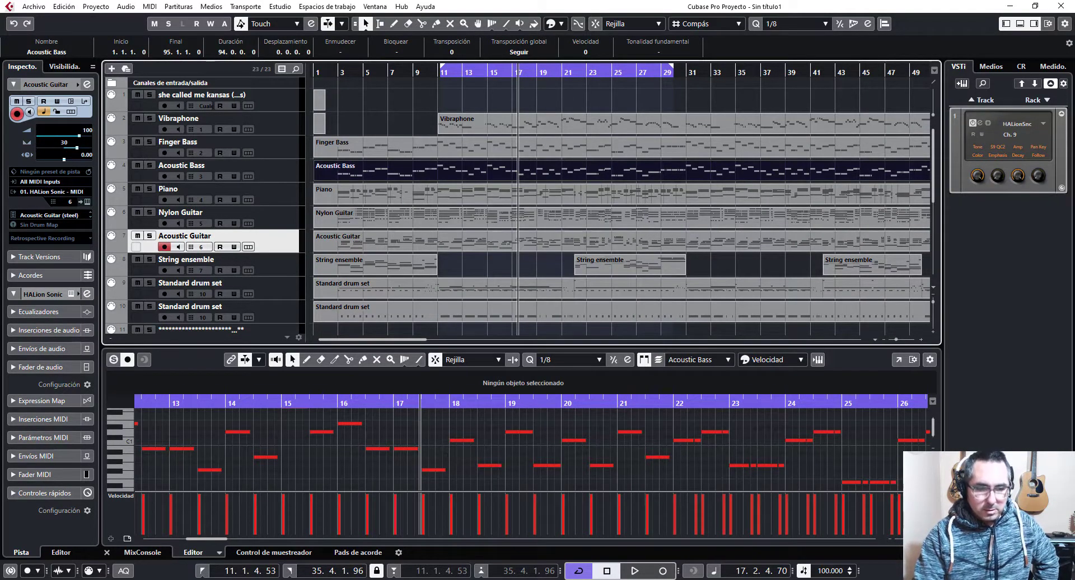
# - Switch to File Explorer, check SheCalledMeKansas version 2.mid in the Archivo MIDI folder, and bring up the Actividad slide
pyautogui.hotkey('alt', 'Tab')
pyautogui.click(760, 211)
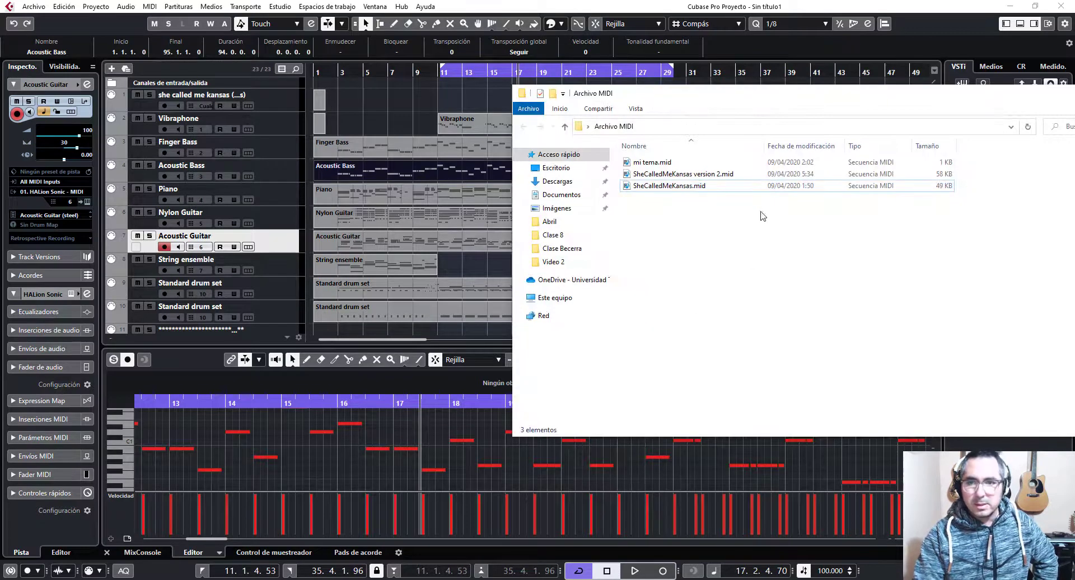
pyautogui.click(701, 178)
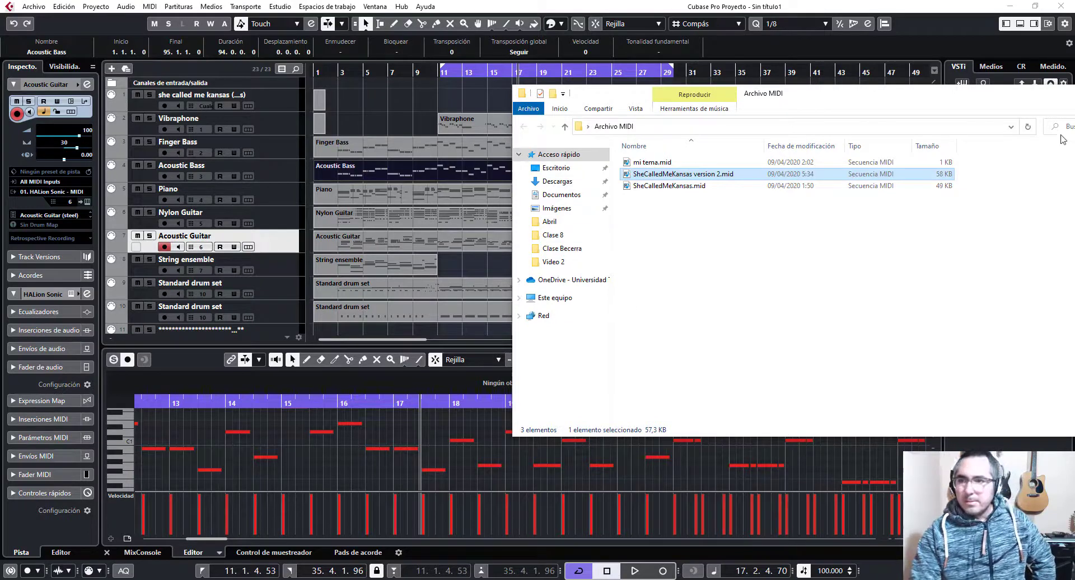
pyautogui.moveTo(1028, 100); pyautogui.dragTo(728, 103)
pyautogui.click(774, 98)
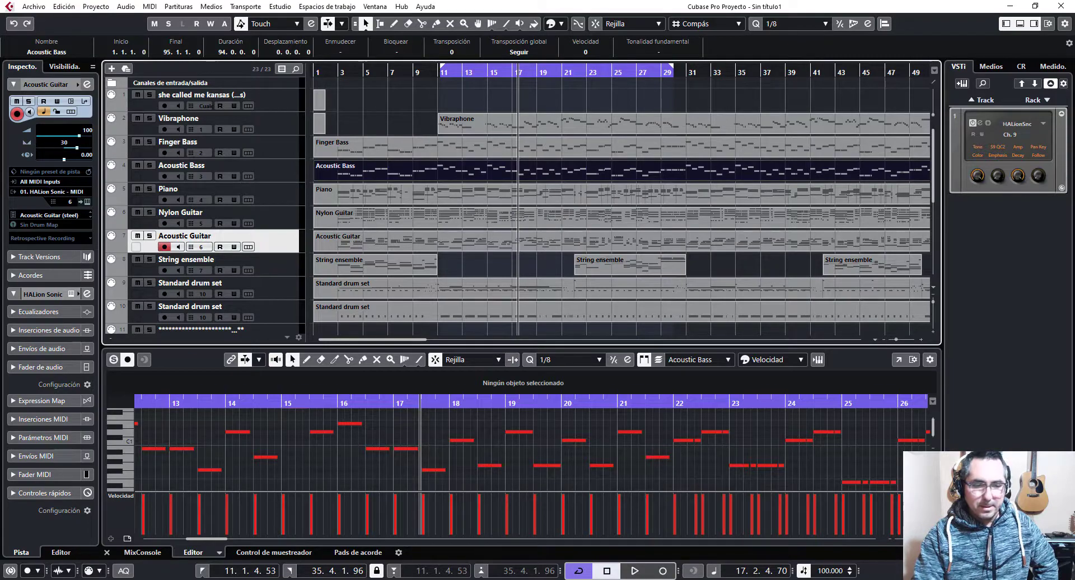
pyautogui.click(295, 556)
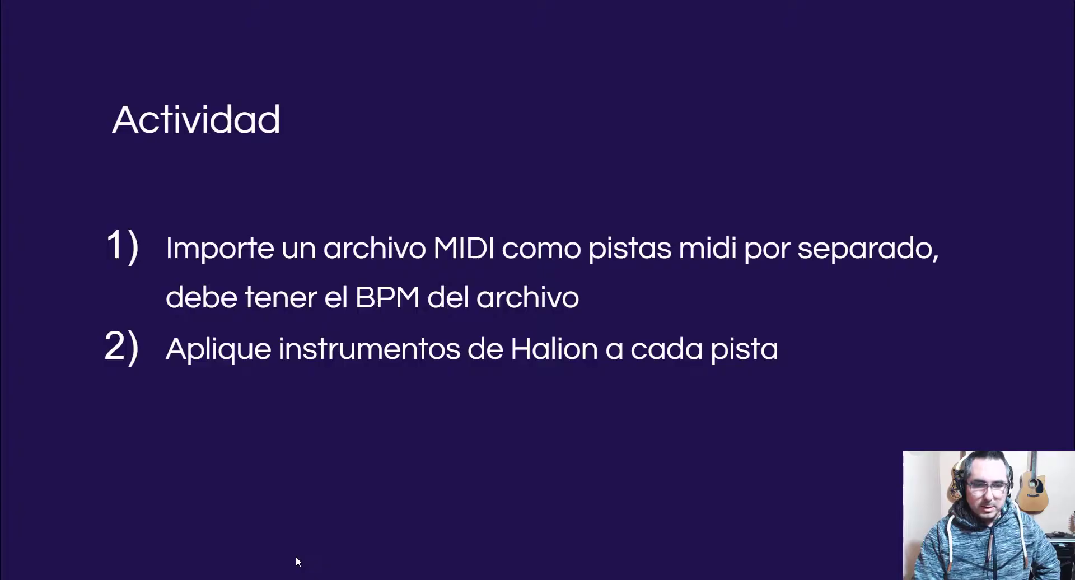